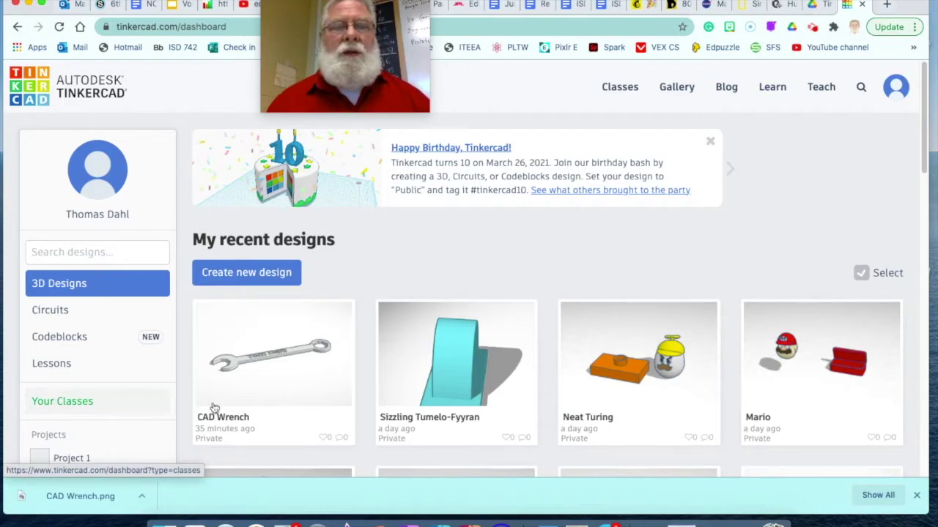
Step: Open the CAD Wrench design's detail page from My recent designs
mouse_move(244, 388)
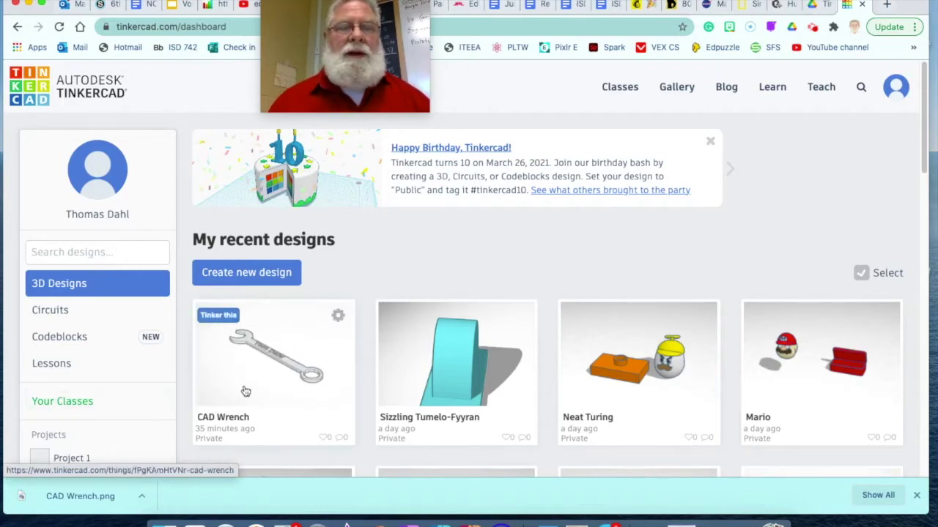
left_click(283, 354)
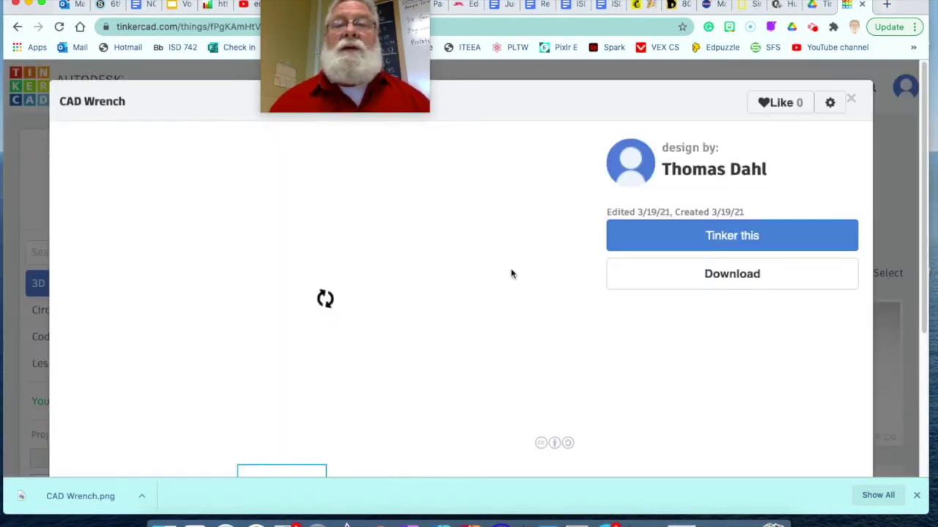
Step: Open CAD Wrench in the editor and orbit around the wrench and its raised name text
left_click(721, 236)
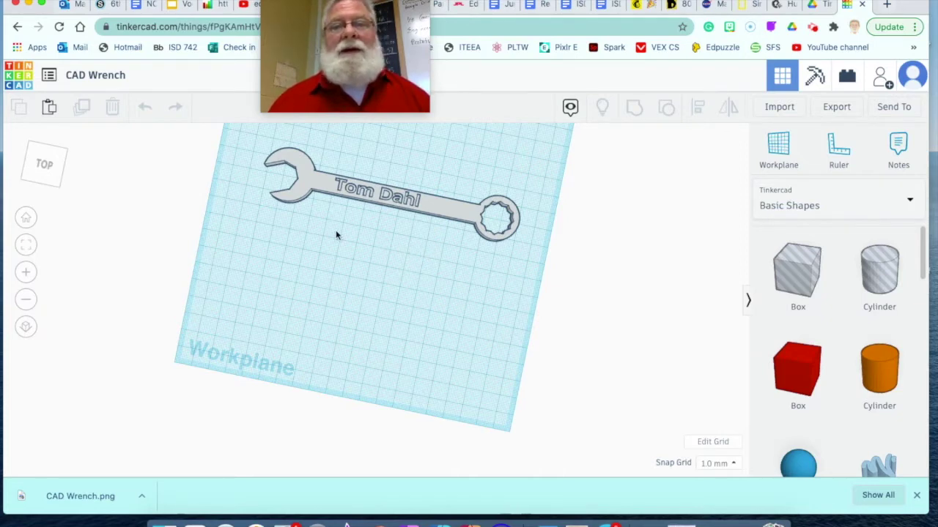
left_click(418, 241)
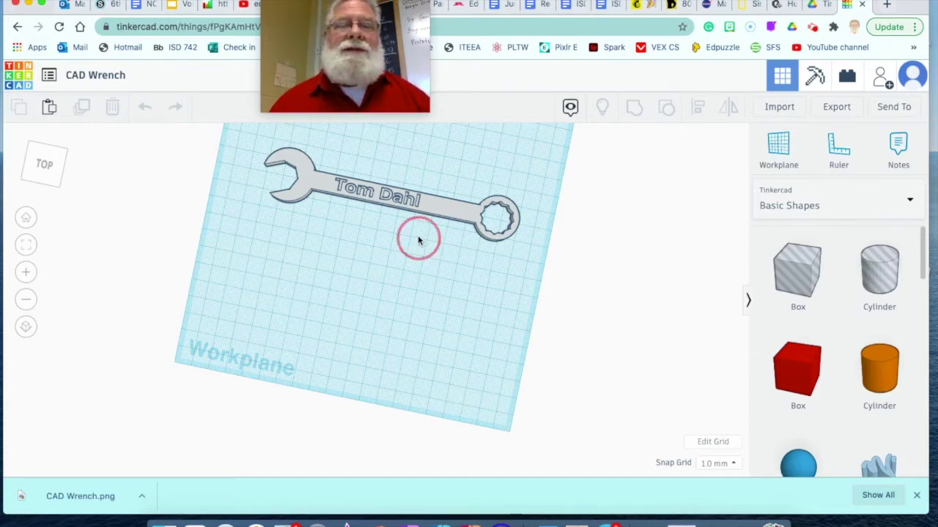
mouse_move(418, 240)
right_mouse_down()
mouse_move(435, 186)
mouse_move(435, 237)
right_mouse_up()
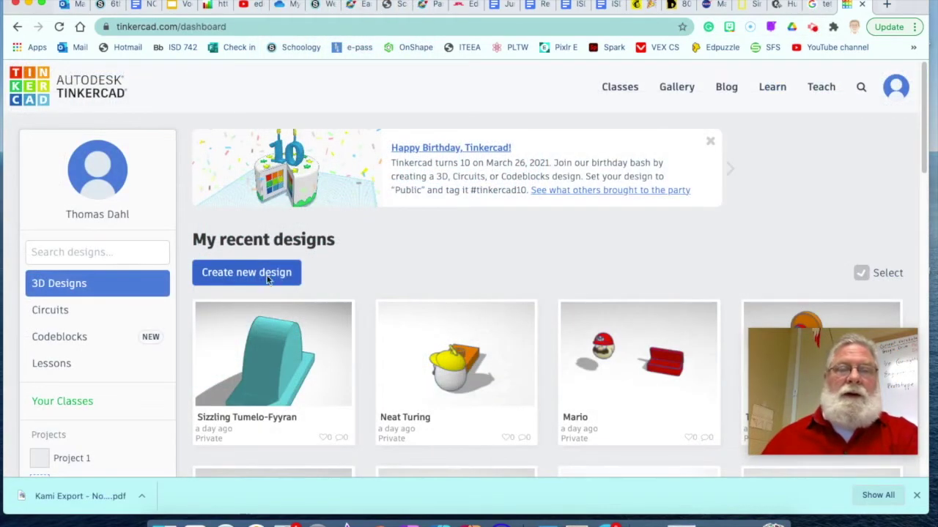
Step: Start a new blank design and bring up its grid properties
left_click(246, 274)
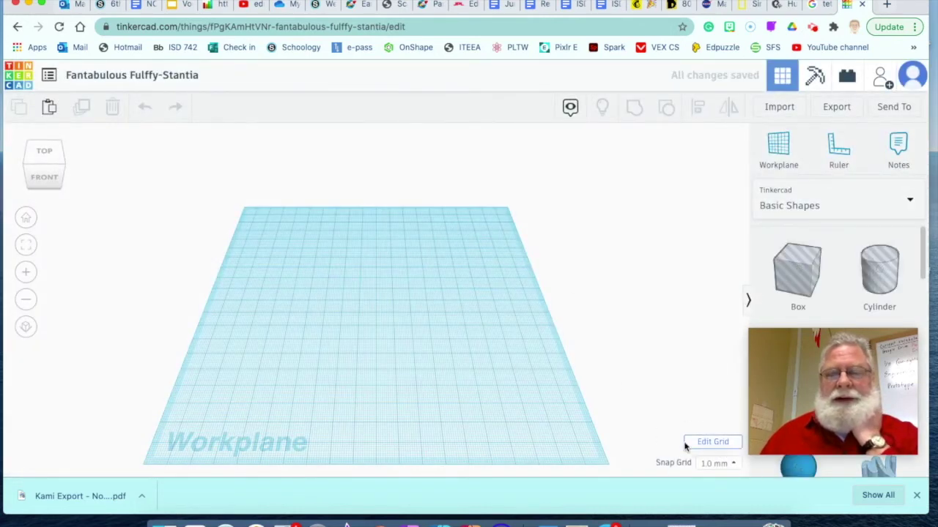
left_click(712, 443)
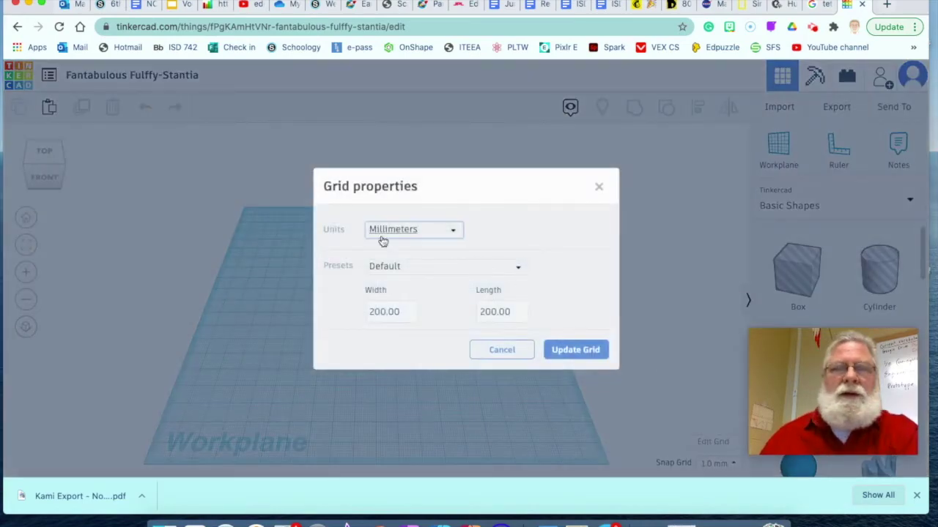
Step: Keep the grid unit as Millimeters at 200.00 by 200.00 and update the grid
left_click(454, 233)
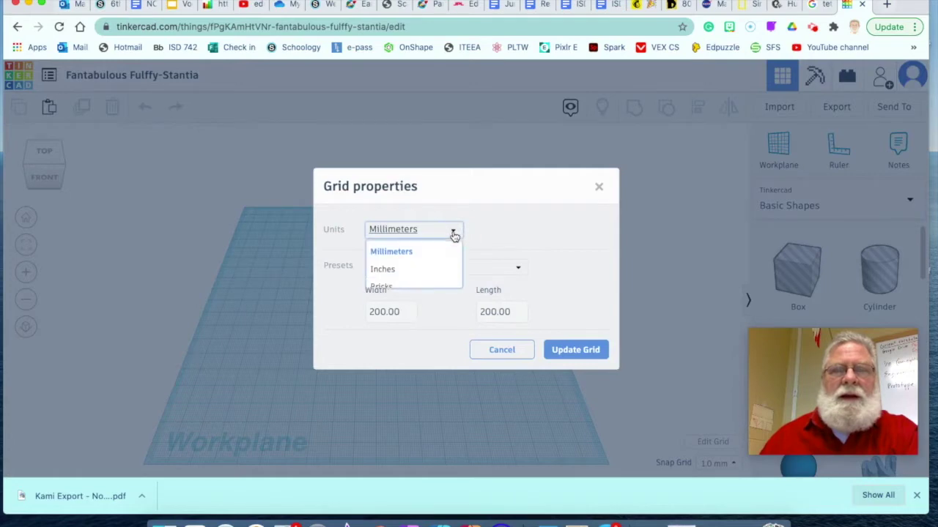
left_click(416, 253)
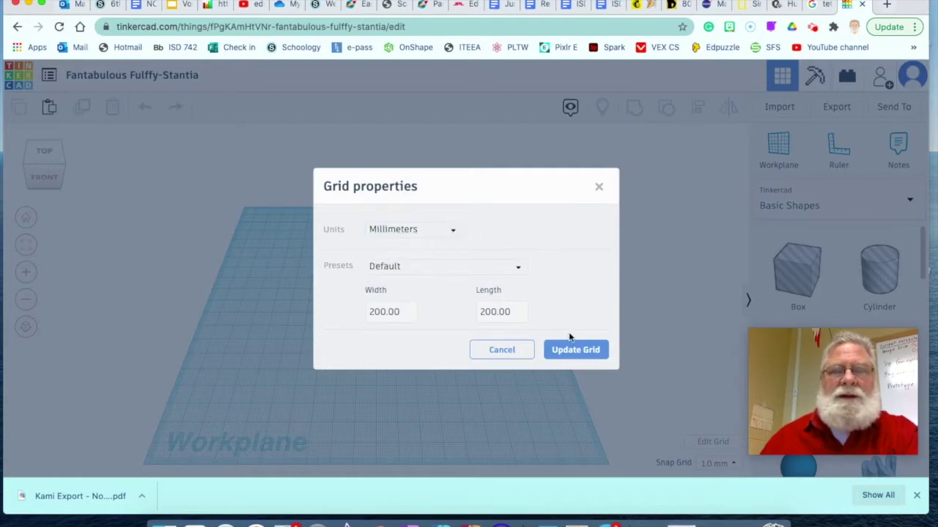
left_click(576, 348)
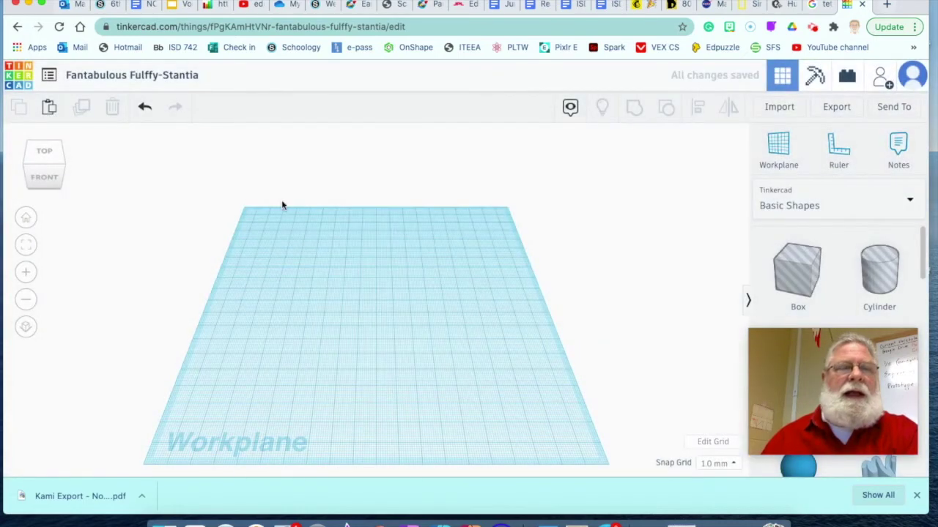
Step: Rename the design from Fantabulous Fulffy-Stantia to 'CAD Wrench'
left_click(117, 75)
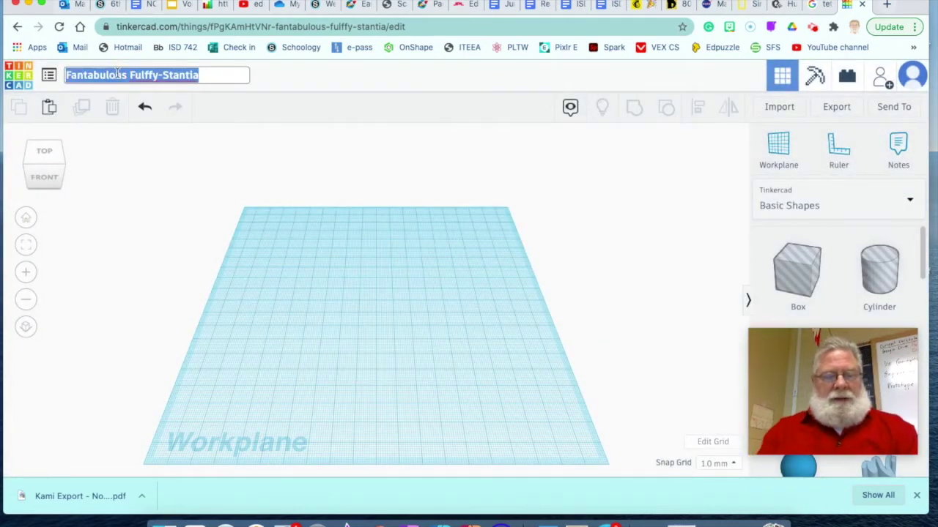
type("CAD ")
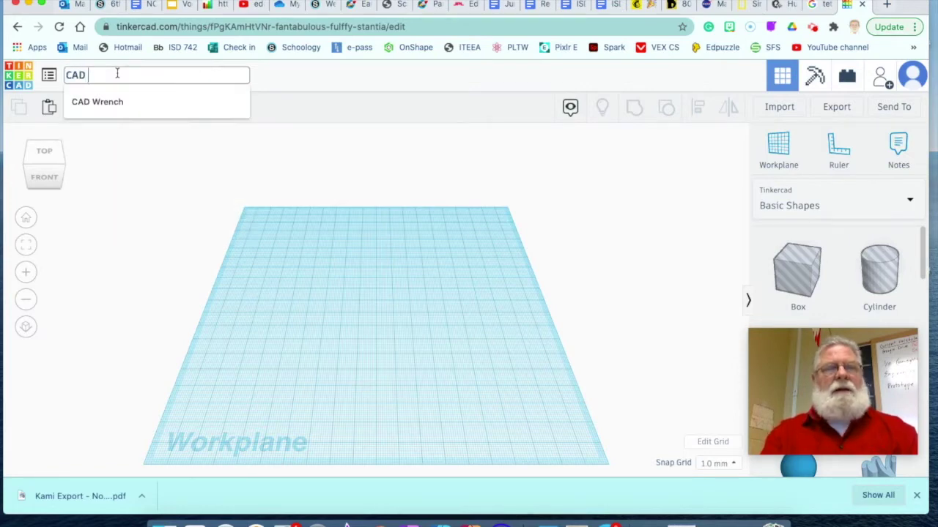
type("Wrench")
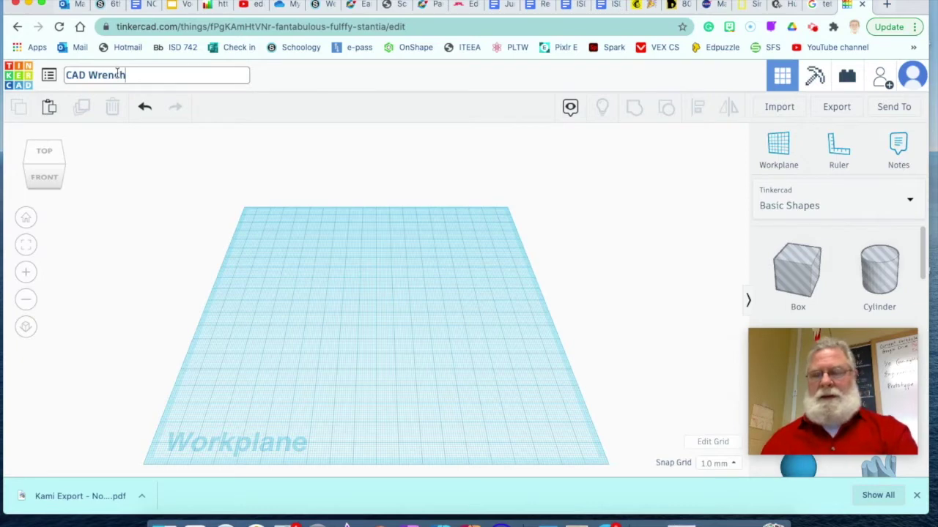
key("Return")
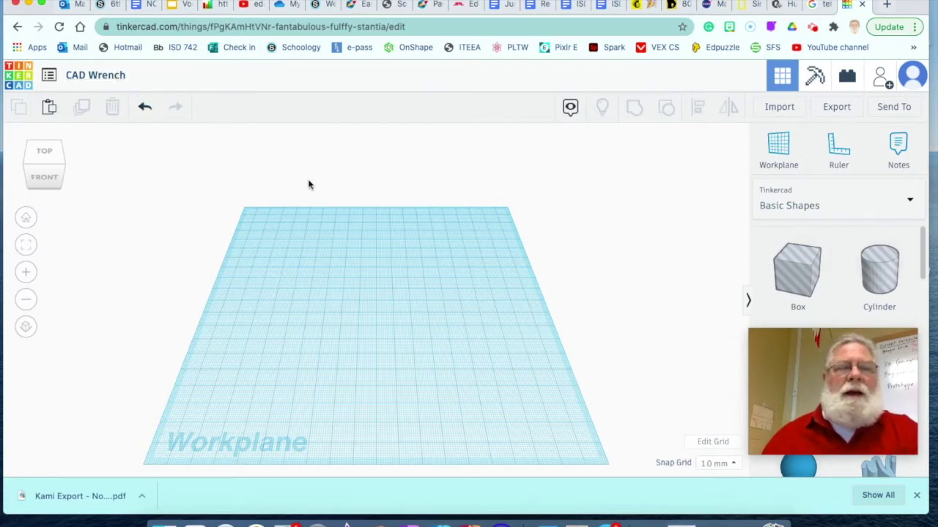
mouse_move(782, 364)
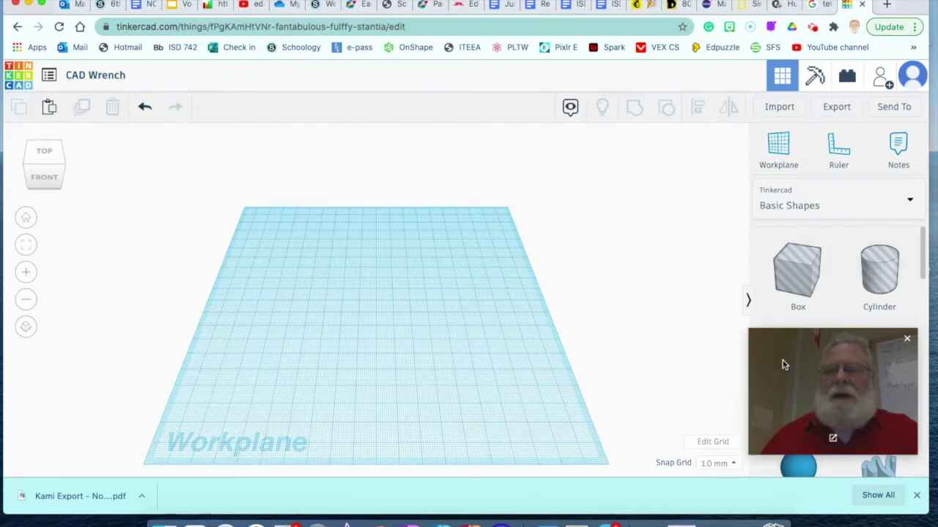
left_click_drag(848, 389, 361, 3)
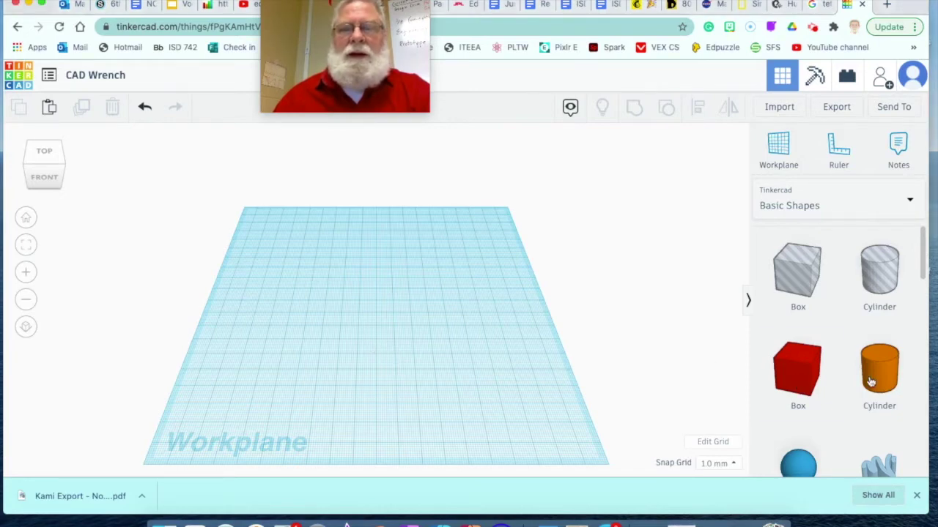
Step: Place a red box on the workplane with height 10 and length 100 mm
left_click_drag(797, 369, 447, 350)
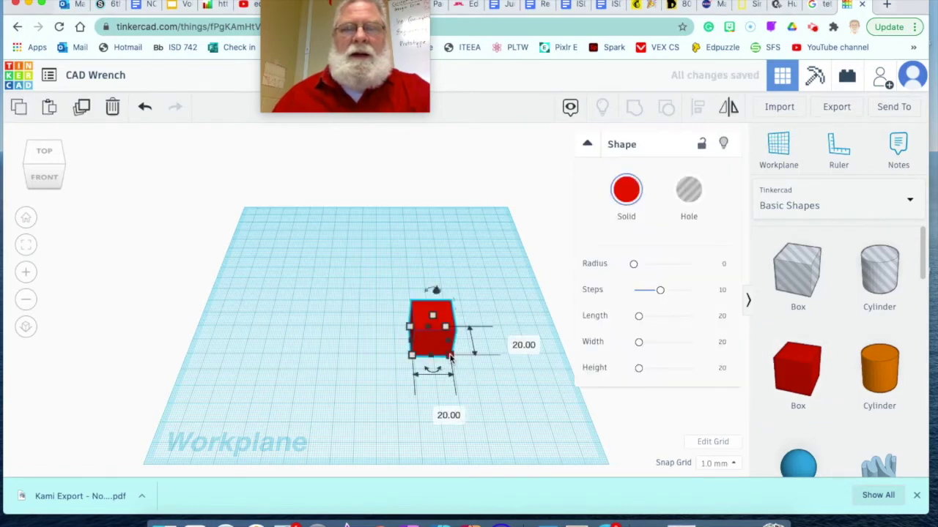
left_click(513, 342)
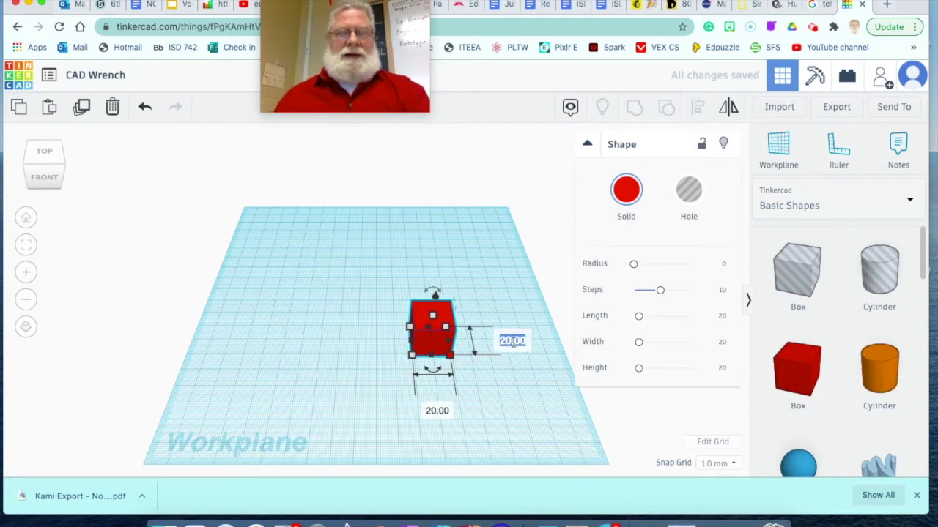
type("10")
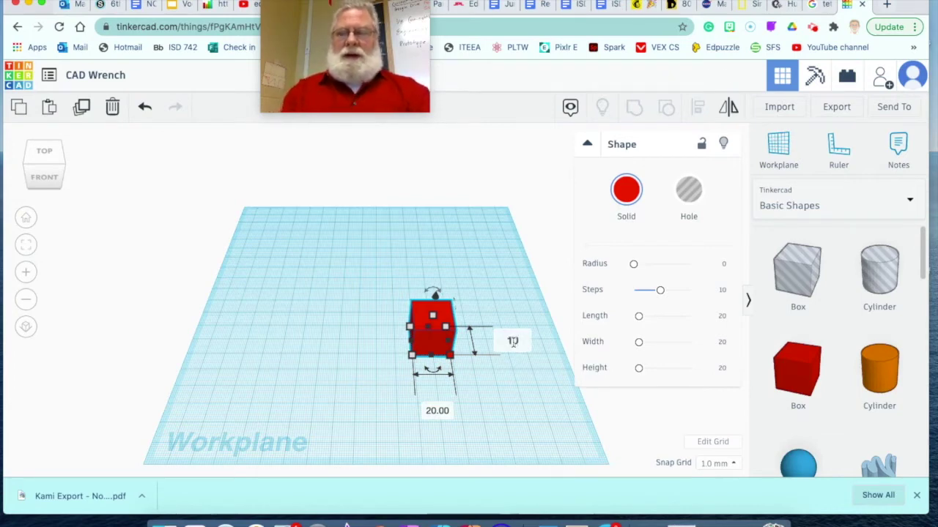
key("Return")
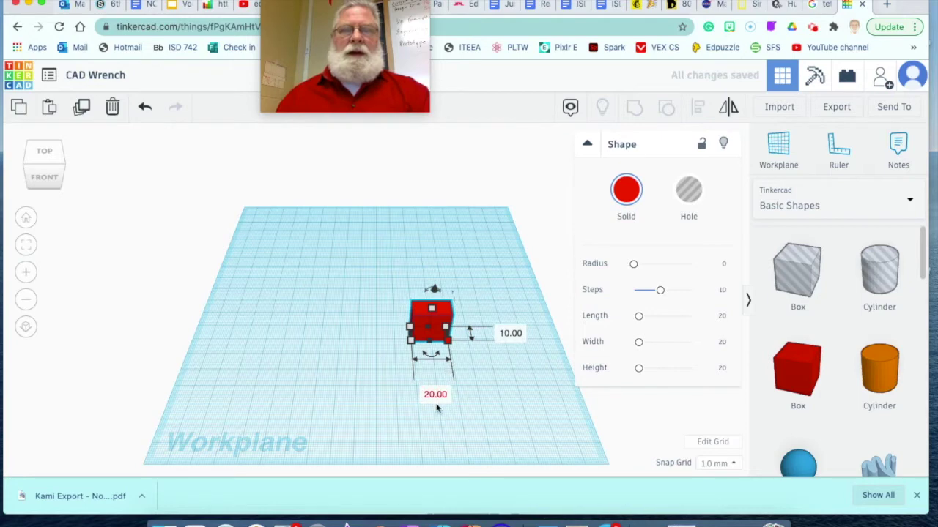
left_click(434, 396)
key("BackSpace")
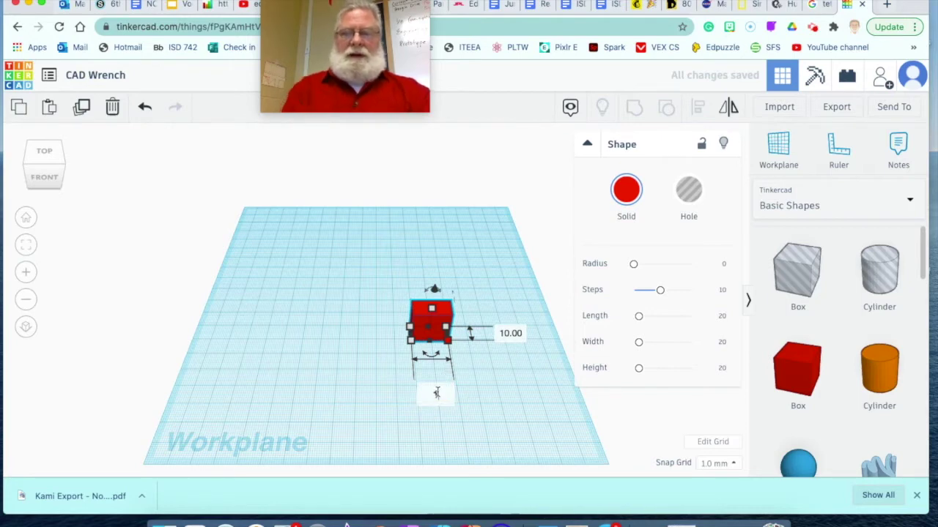
key("Return")
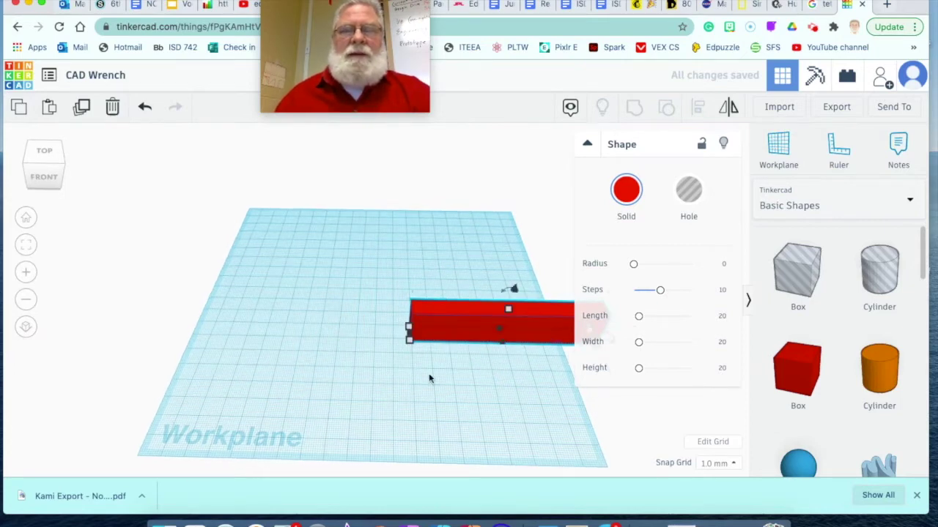
Step: Flatten the box to about 4 mm tall and move it toward the workplane's back edge
mouse_move(429, 377)
right_mouse_down()
mouse_move(442, 376)
mouse_move(429, 383)
right_mouse_up()
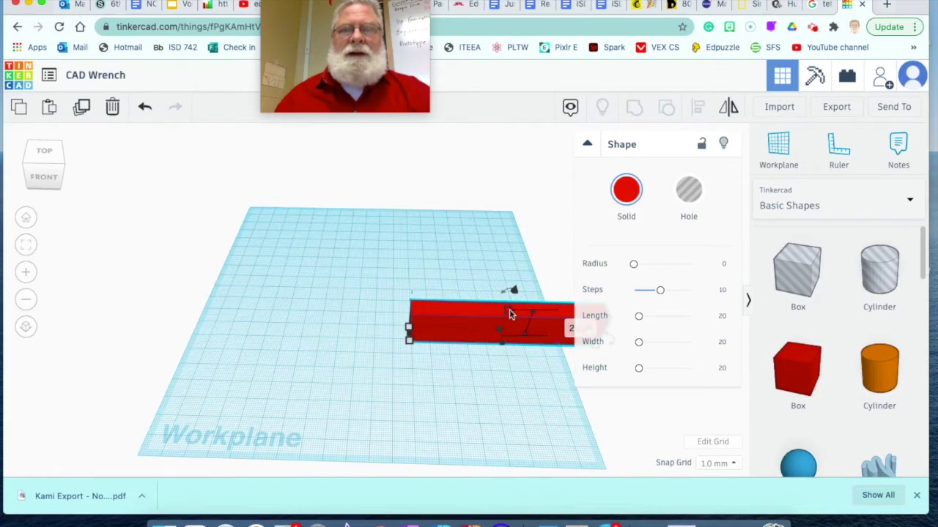
middle_click_drag(339, 353, 179, 328)
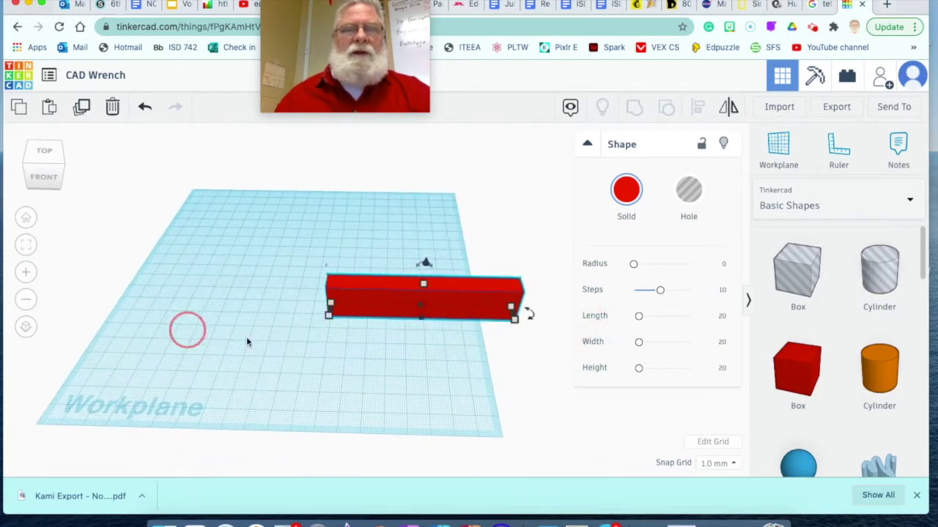
left_click(427, 289)
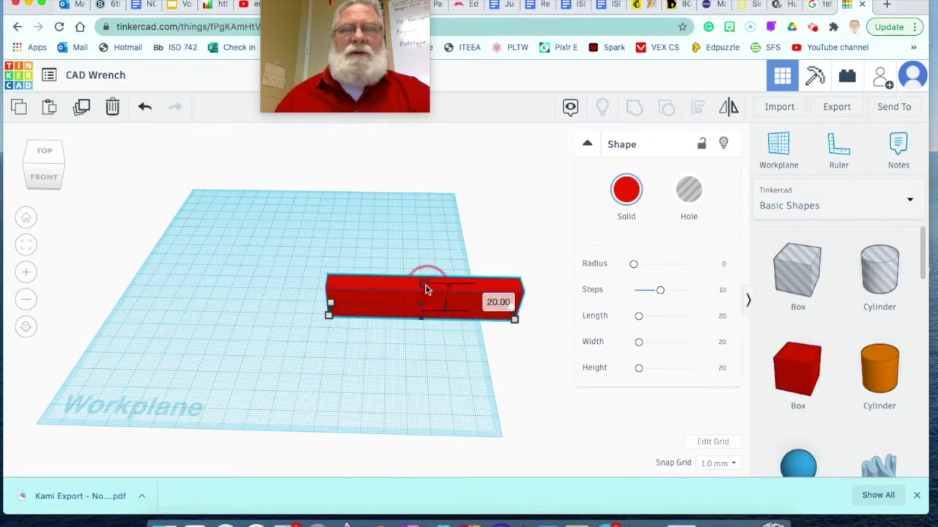
left_click_drag(423, 292, 422, 311)
left_click(399, 353)
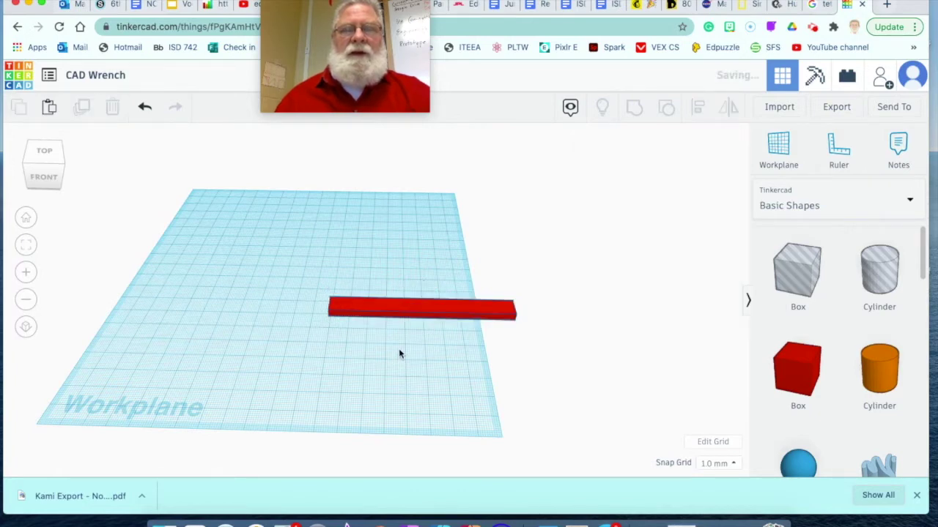
left_click_drag(395, 309, 318, 220)
left_click(355, 345)
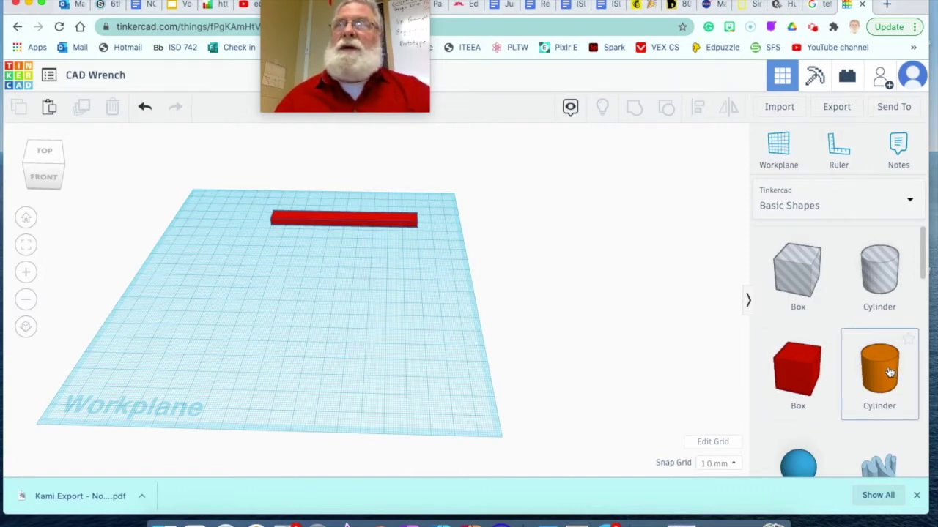
Step: Place an orange cylinder and set its height and width to 30 mm each
left_click(852, 361)
left_click(331, 347)
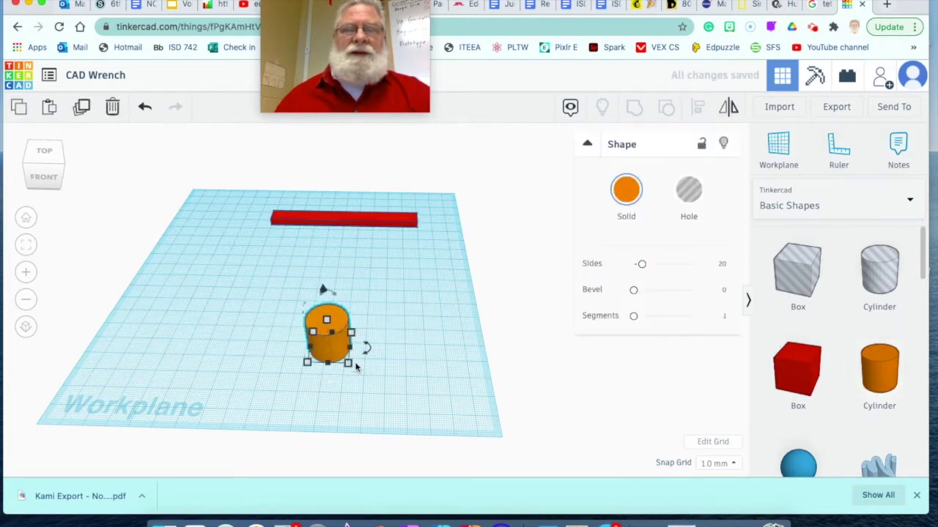
left_click(348, 363)
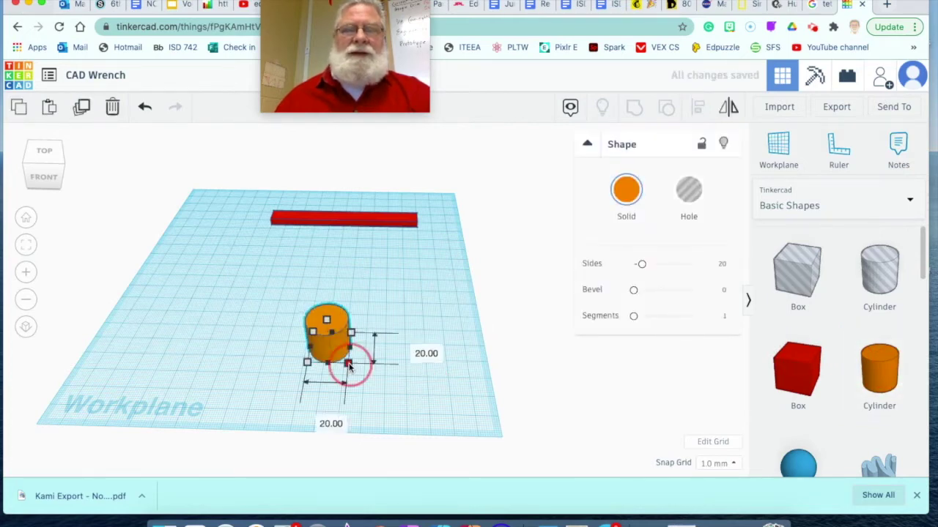
left_click(412, 349)
key("BackSpace")
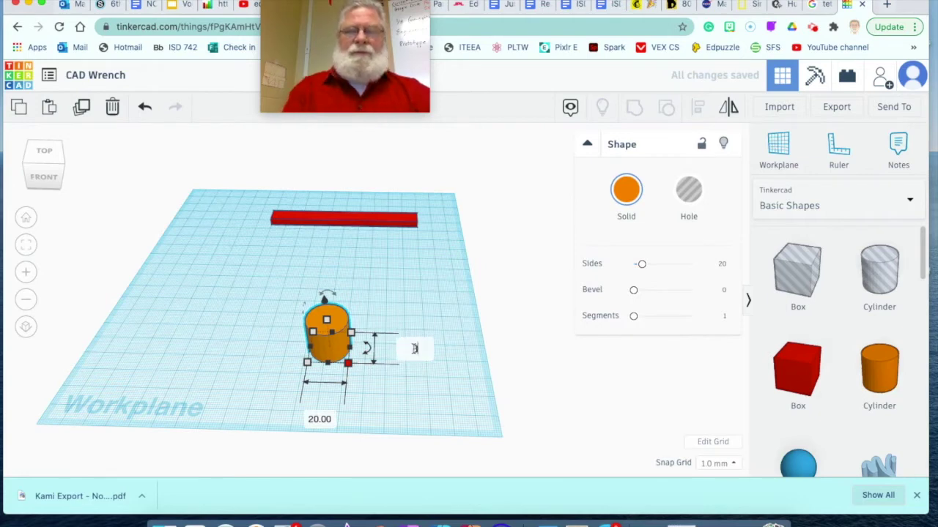
type("30")
left_click(318, 419)
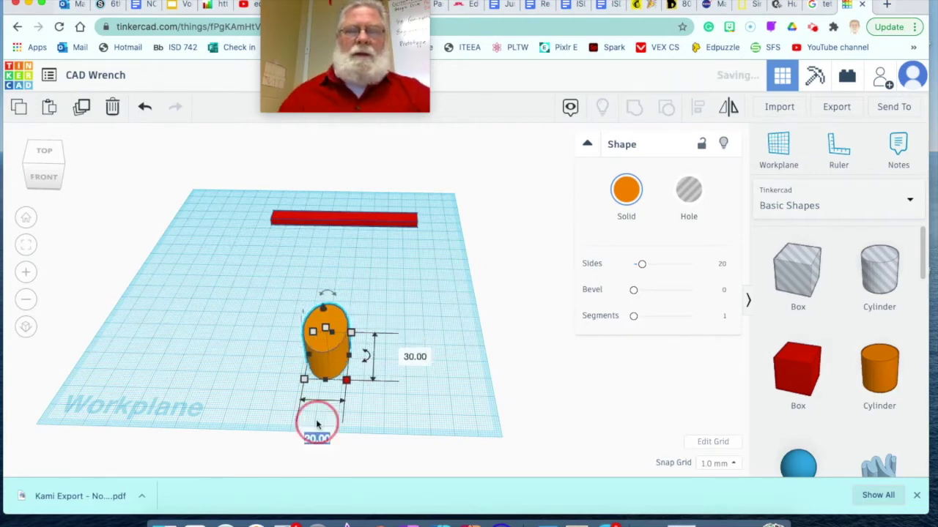
type("30")
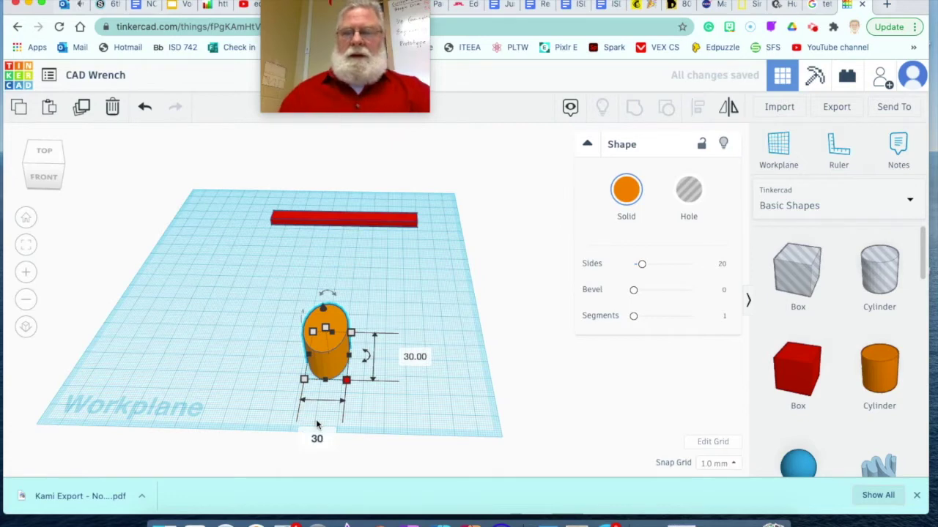
key("Return")
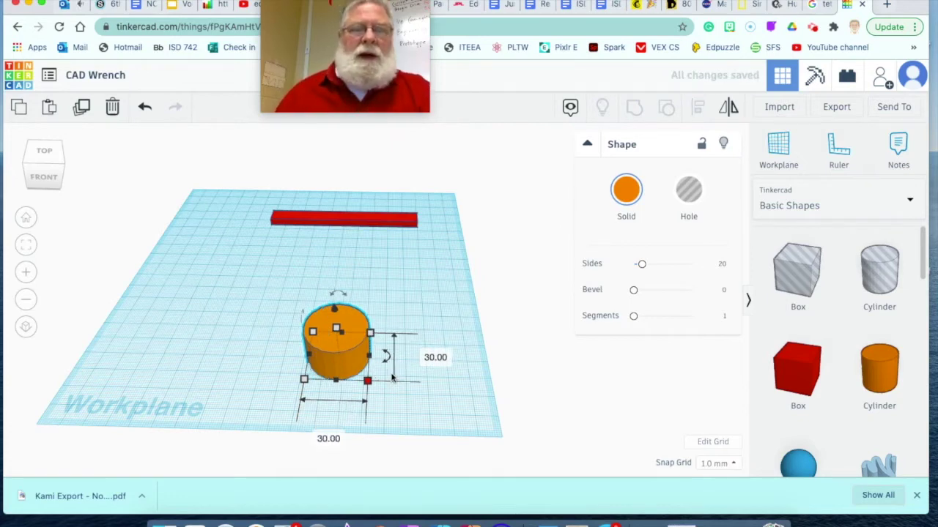
Step: Flatten the cylinder into a disc about 4 mm tall and move it left
left_click_drag(335, 330, 335, 351)
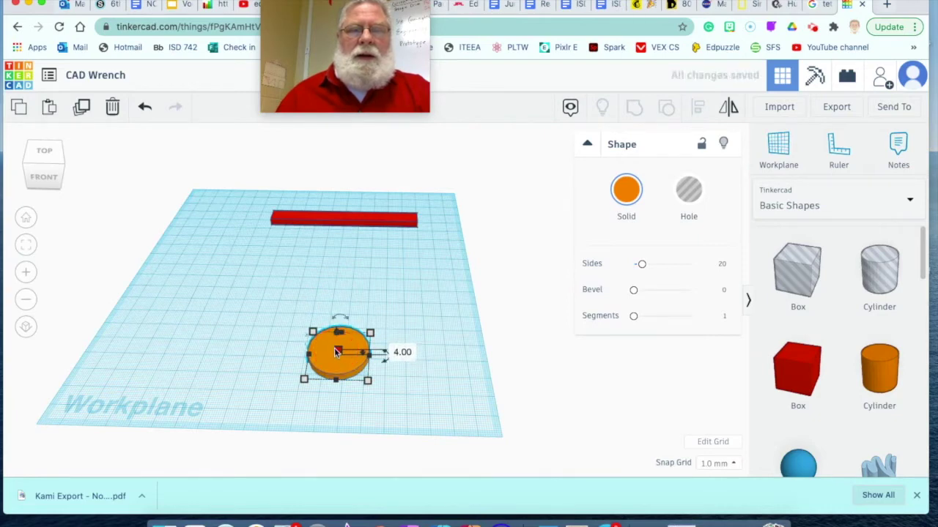
left_click(415, 382)
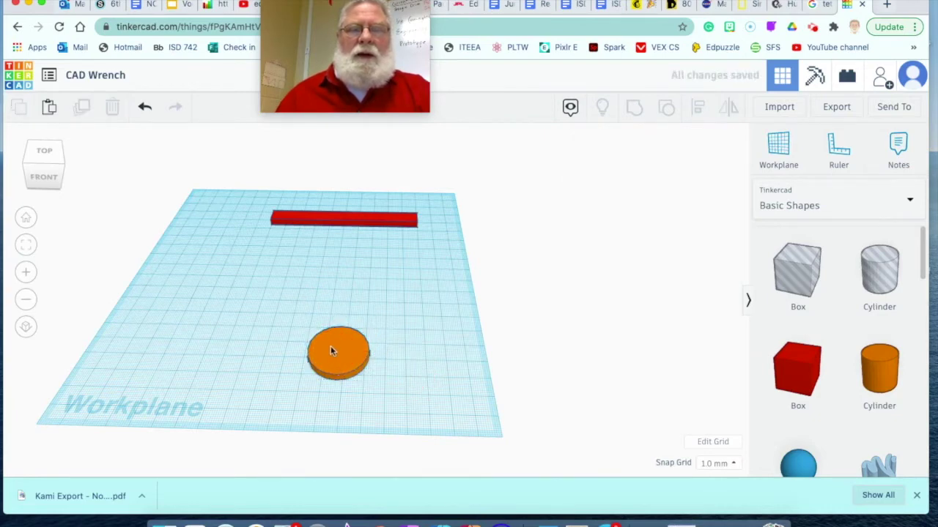
left_click_drag(346, 354, 179, 319)
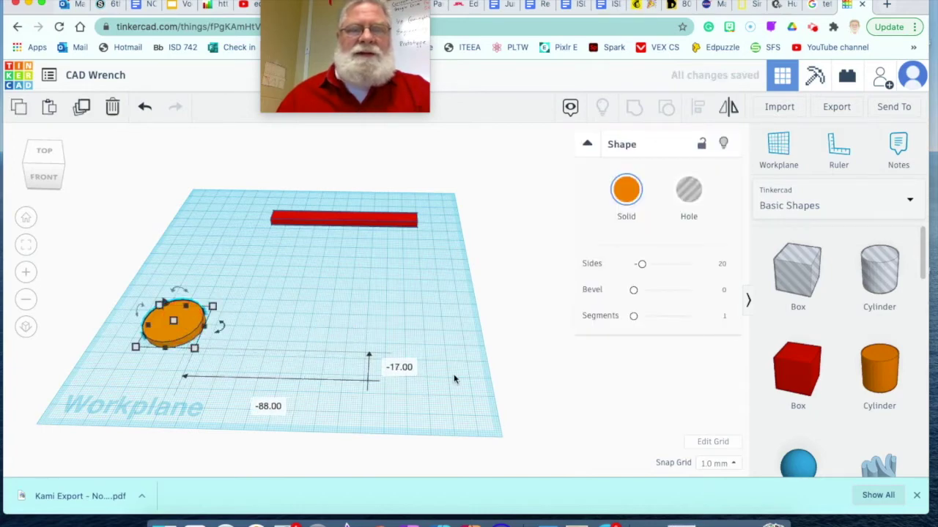
Step: Add a blue hexagonal polygon right of the disc and stretch it from 20 to 40 mm long
scroll(830, 419, "down", 10)
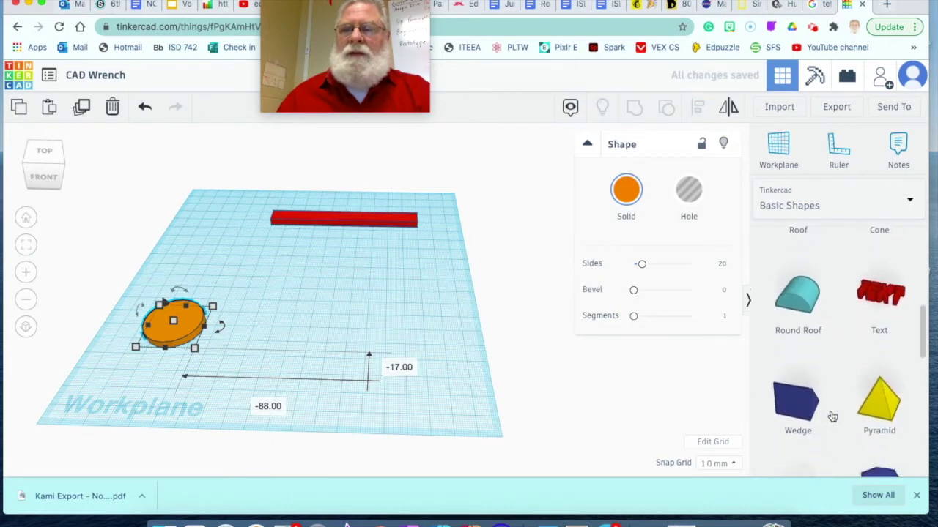
scroll(842, 381, "down", 1)
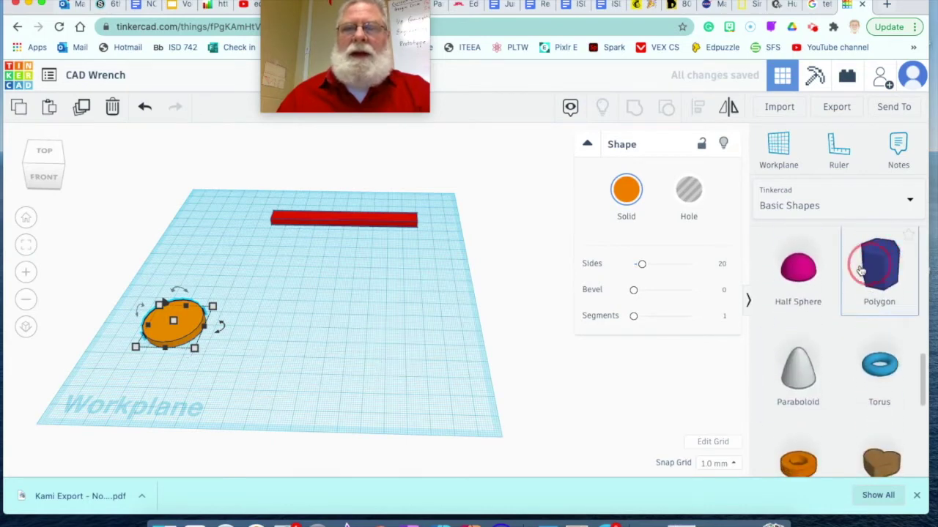
left_click_drag(861, 271, 356, 354)
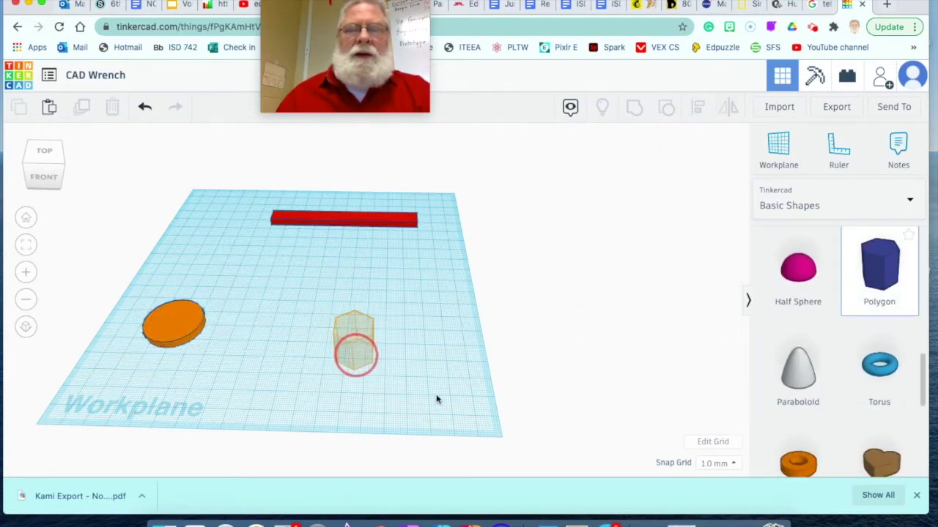
middle_click_drag(440, 355, 461, 430)
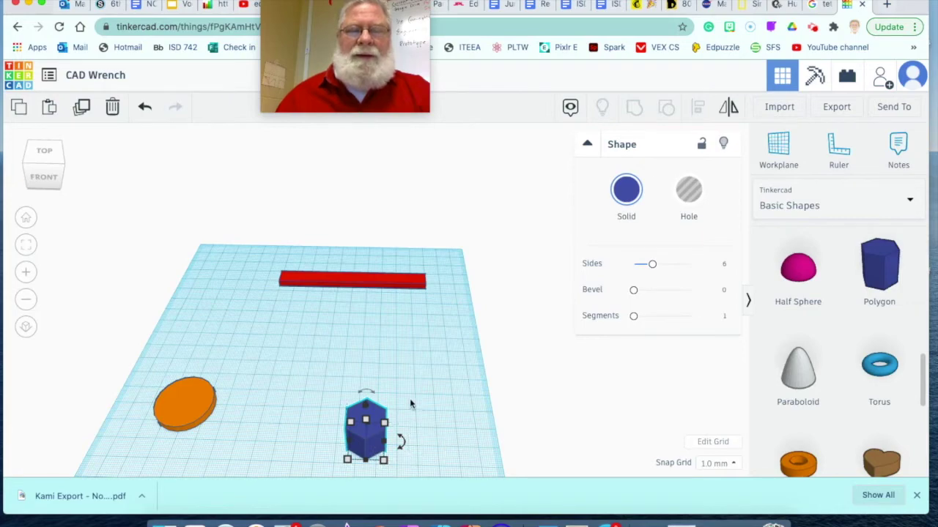
middle_click_drag(413, 400, 339, 260)
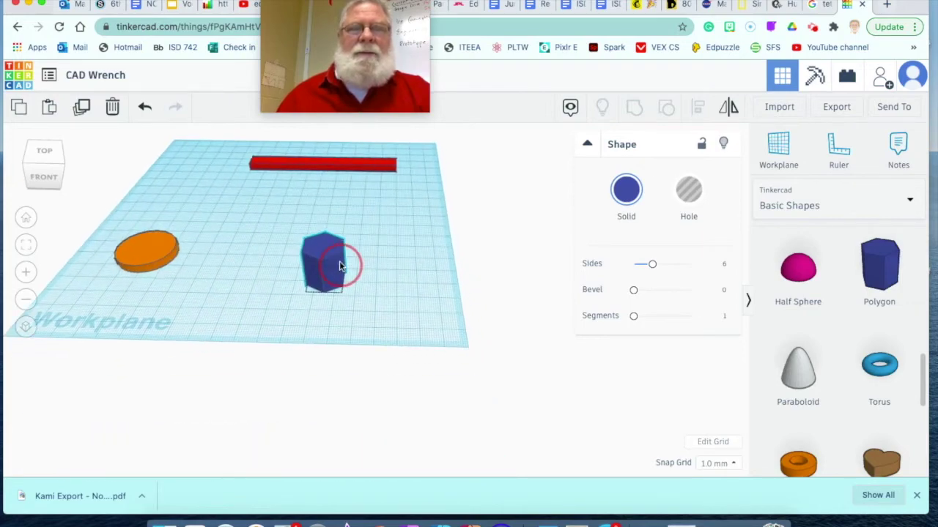
right_click_drag(404, 282, 371, 354)
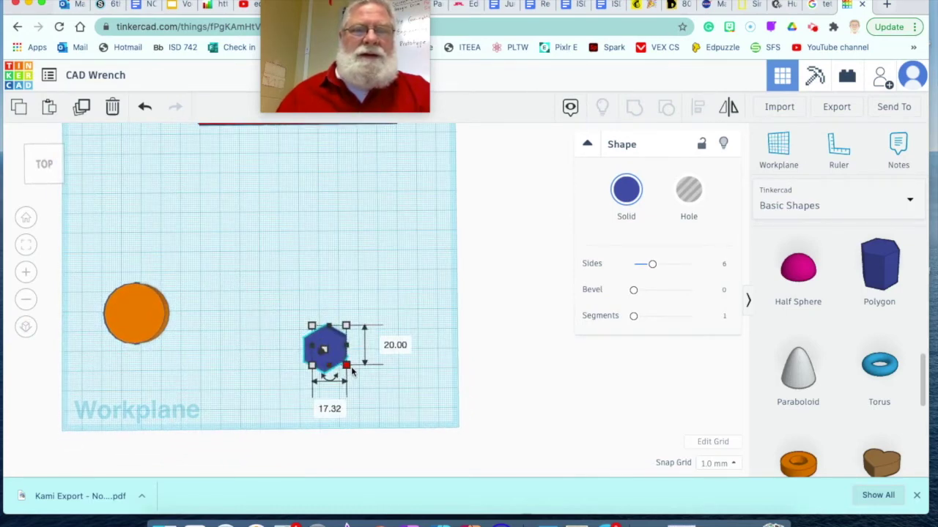
mouse_move(319, 376)
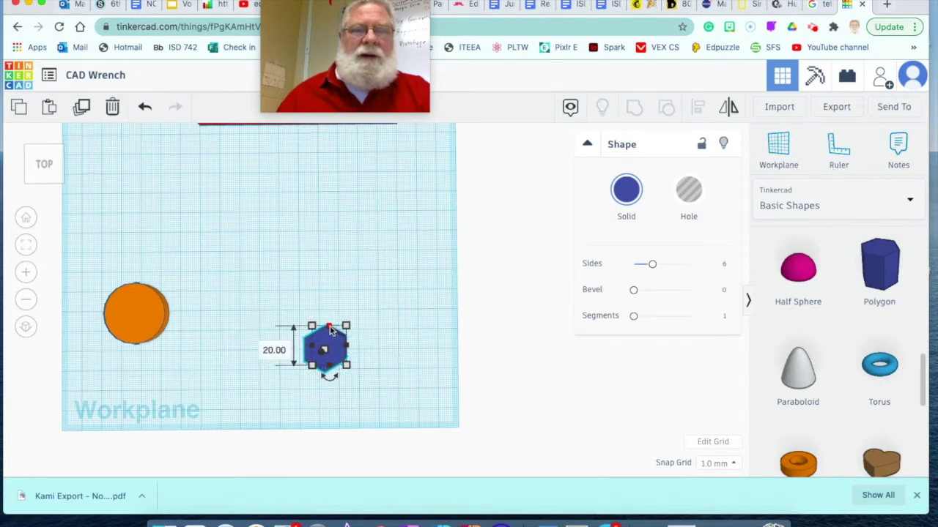
left_click_drag(330, 329, 341, 287)
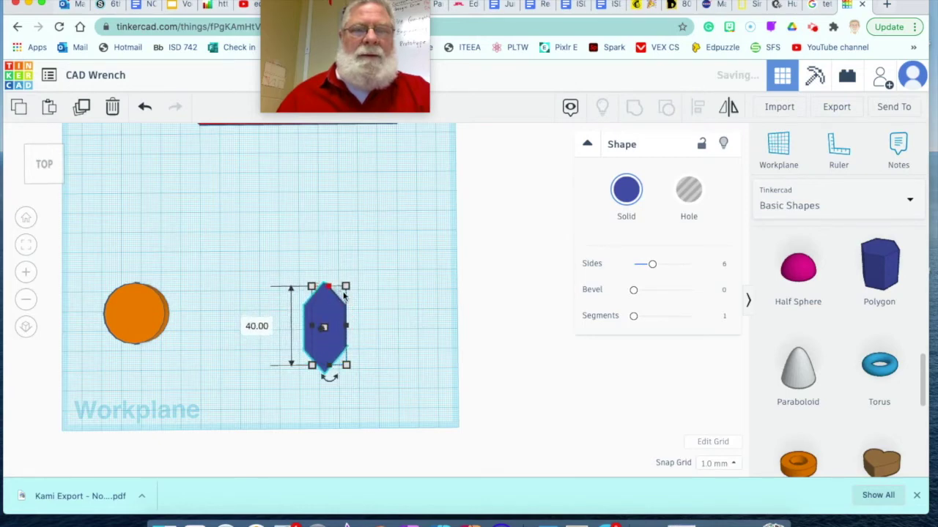
left_click(403, 354)
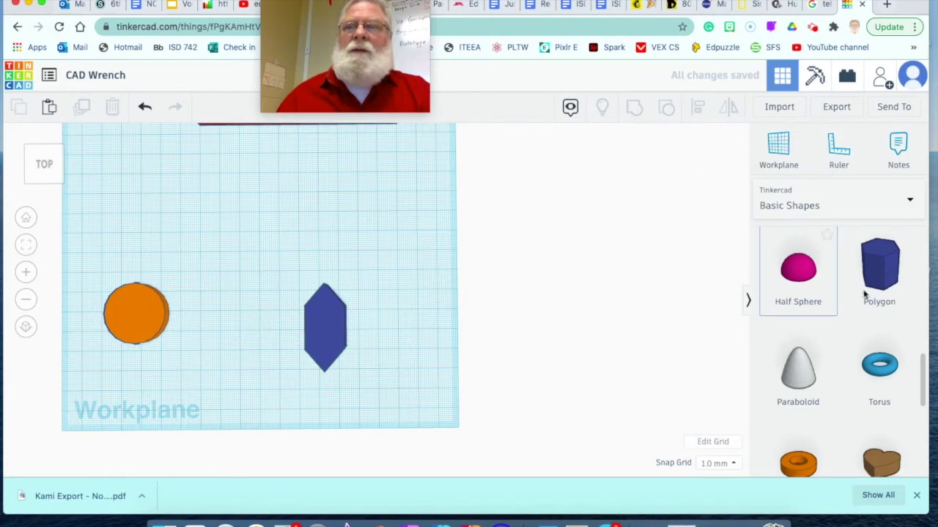
Step: Place a box hole over the hexagon's top point and group them to flatten that end
scroll(837, 334, "up", 10)
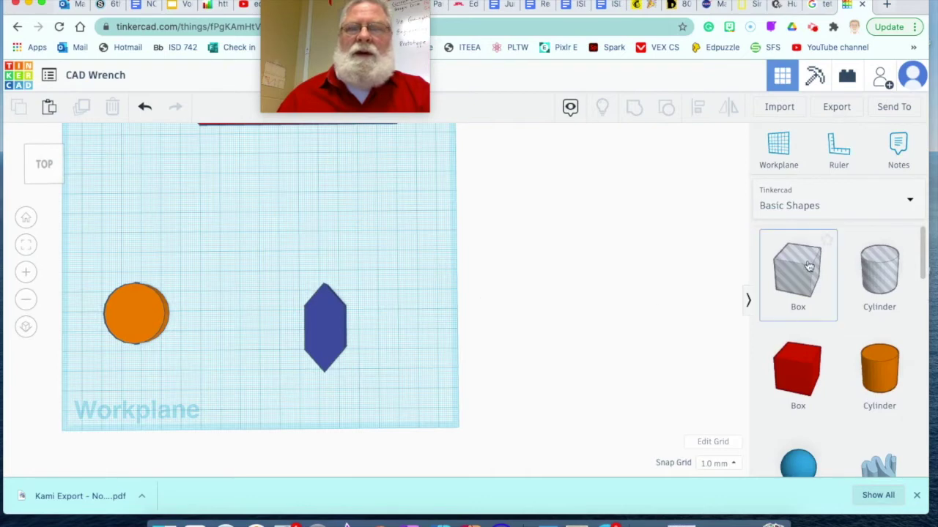
left_click_drag(798, 270, 328, 278)
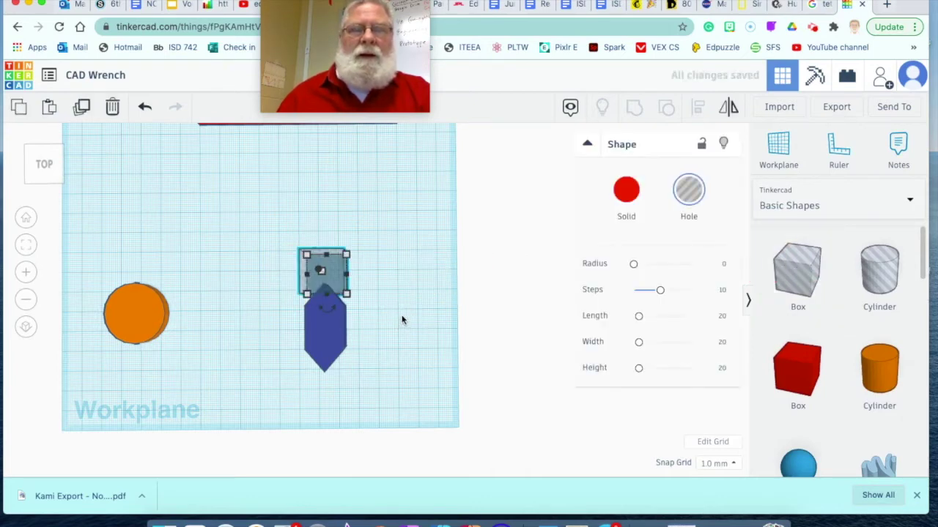
scroll(403, 313, "up", 2)
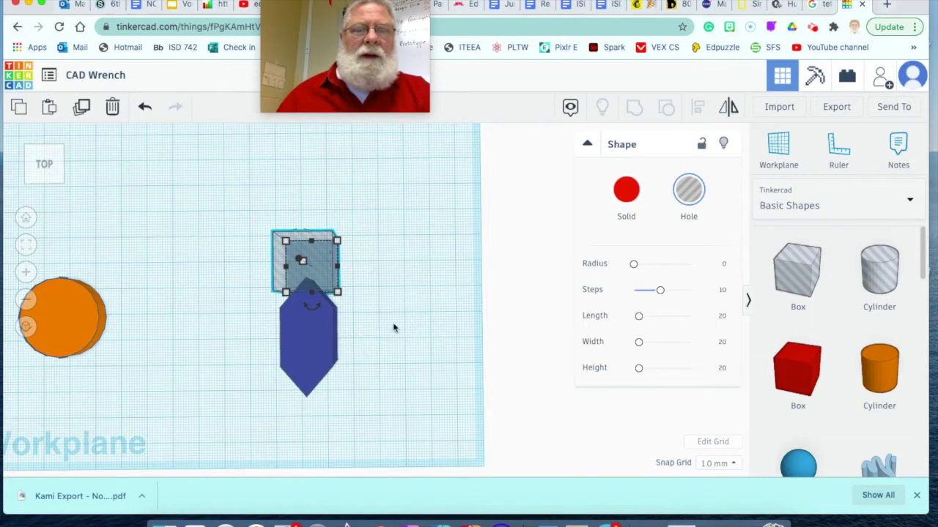
mouse_move(373, 322)
right_mouse_down()
mouse_move(397, 318)
mouse_move(377, 327)
right_mouse_up()
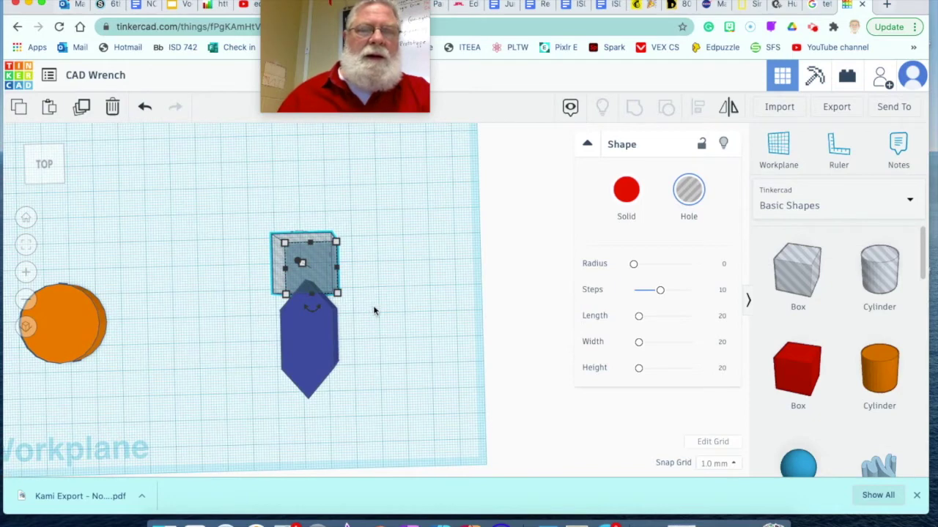
right_click_drag(369, 306, 457, 311)
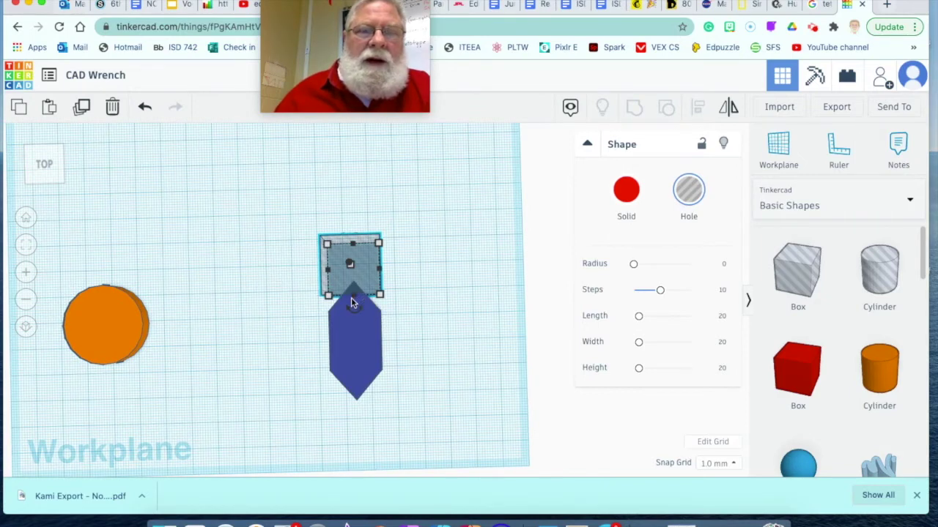
left_click(269, 206)
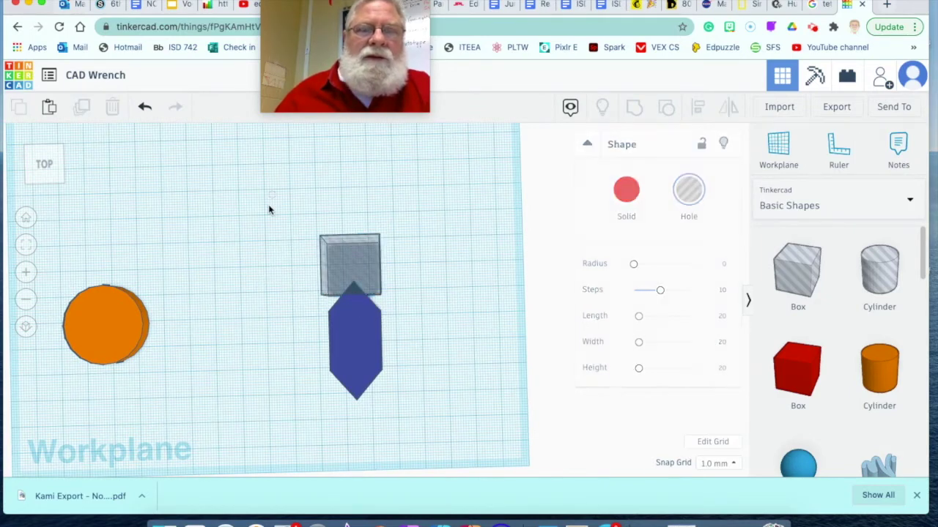
left_click_drag(269, 206, 431, 414)
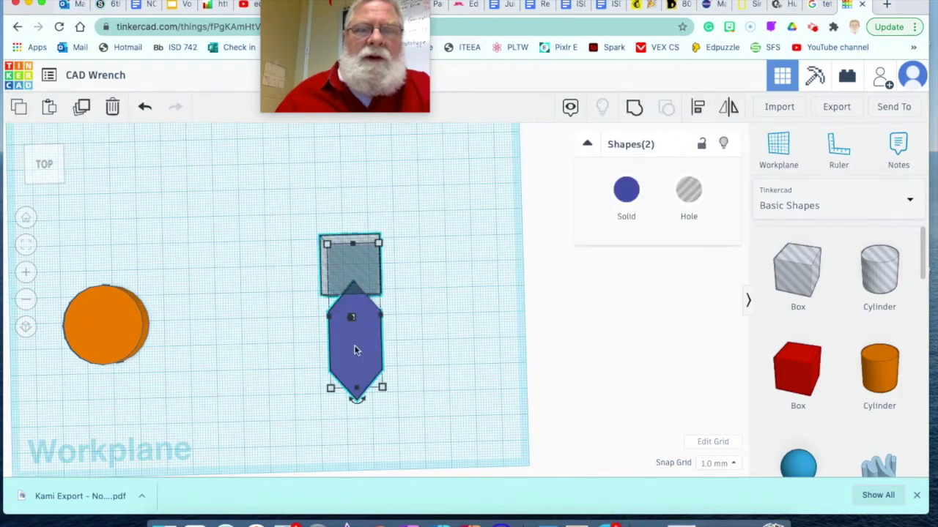
left_click(635, 108)
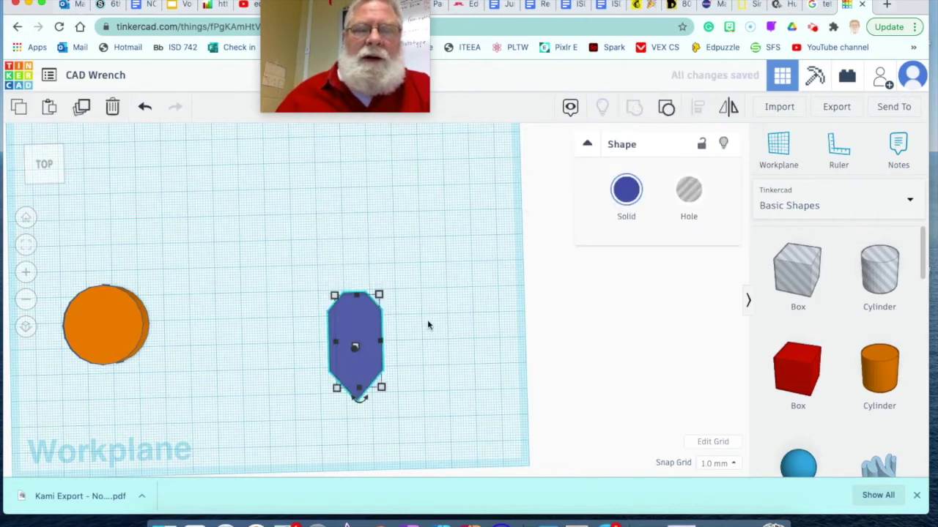
Step: Set the flat-ended hexagon to 8 mm tall and convert it into a hole
scroll(418, 278, "down", 4)
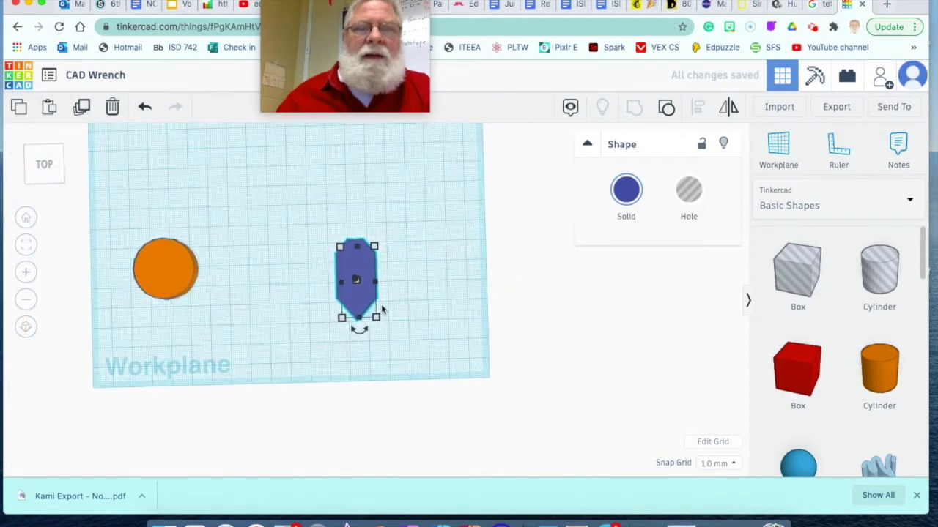
scroll(399, 317, "up", 5)
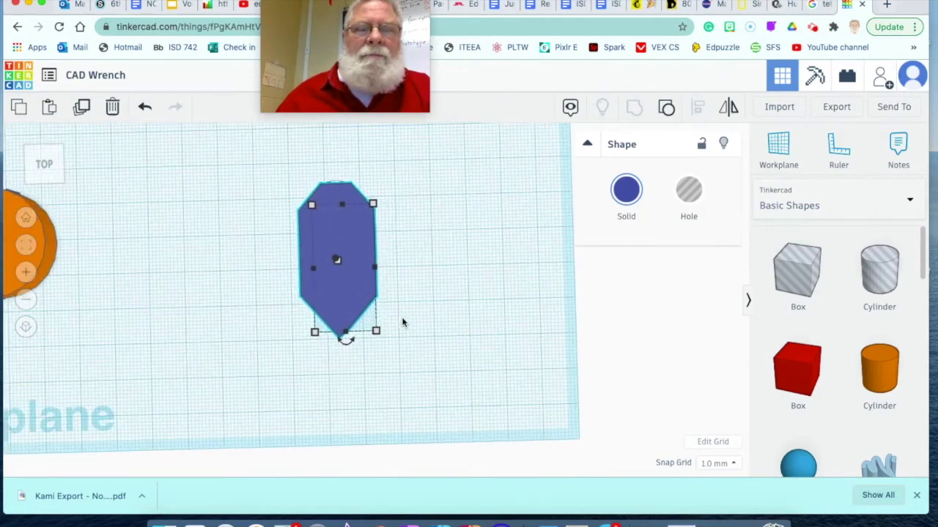
right_click_drag(402, 322, 375, 268)
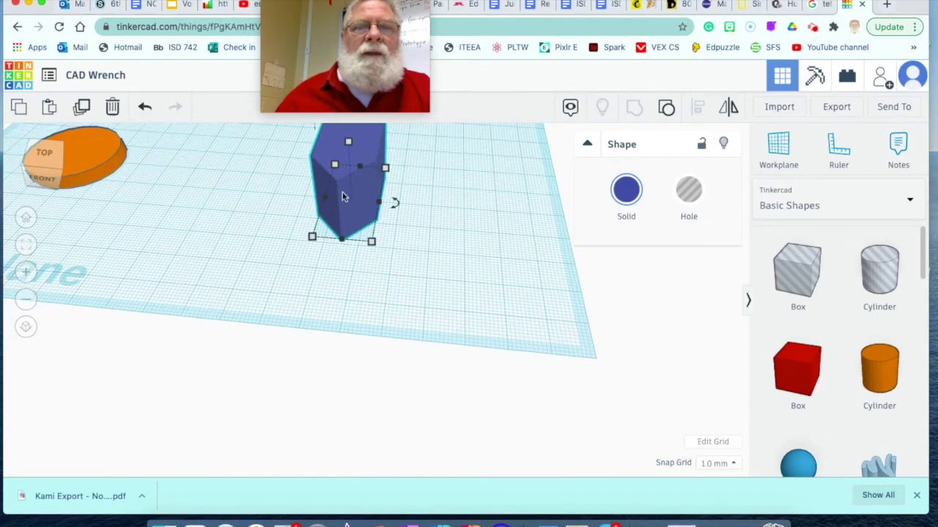
mouse_move(349, 143)
left_click_drag(349, 143, 352, 191)
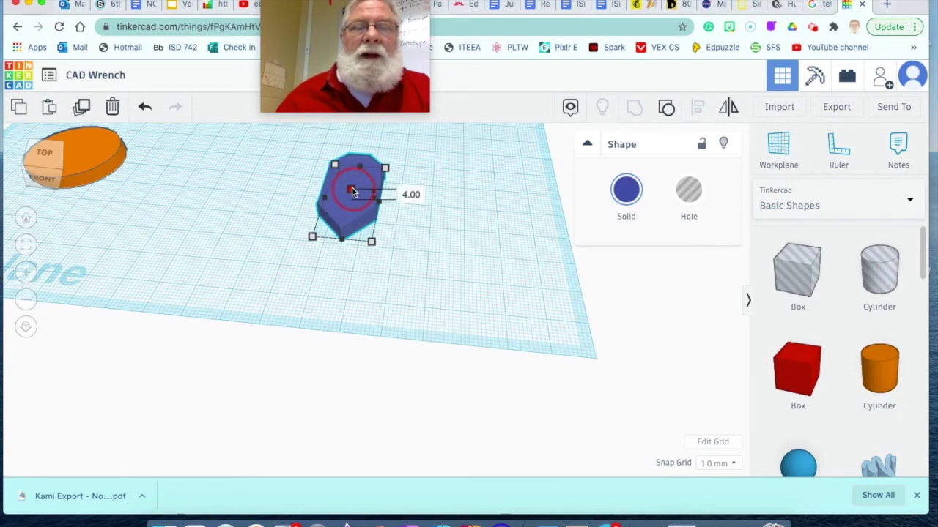
left_click_drag(353, 191, 353, 177)
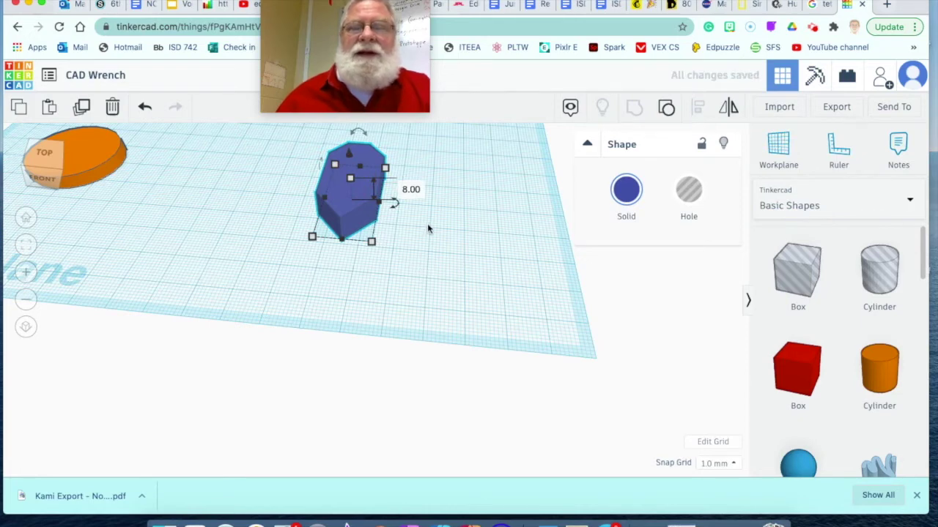
left_click(692, 193)
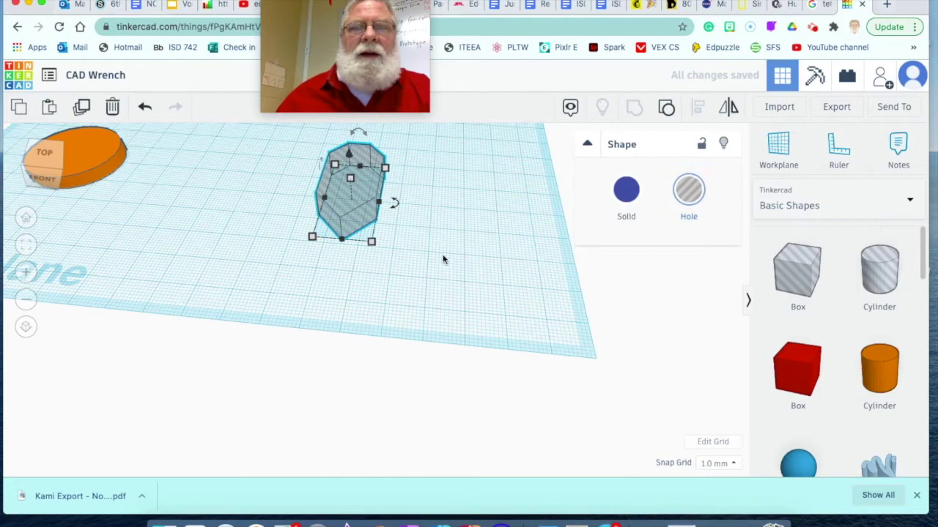
left_click(484, 279)
right_click_drag(413, 282, 416, 299)
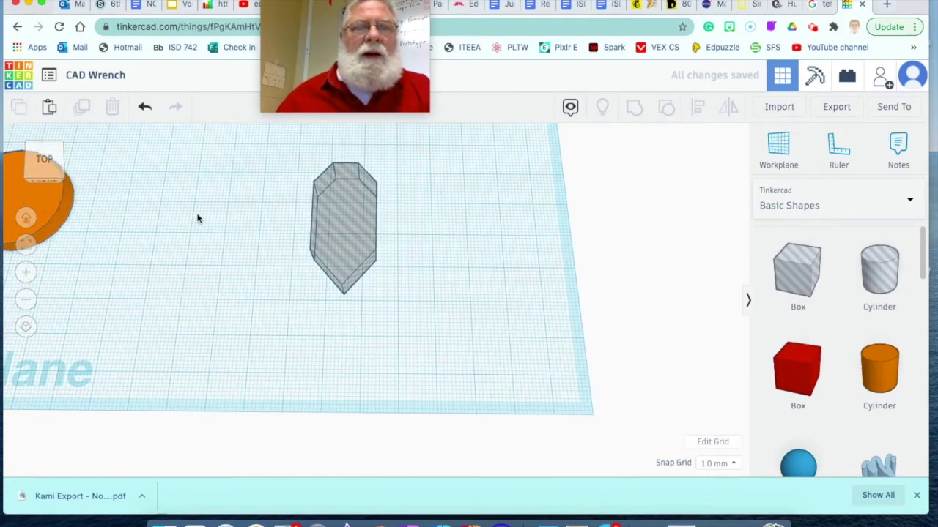
left_click(151, 206)
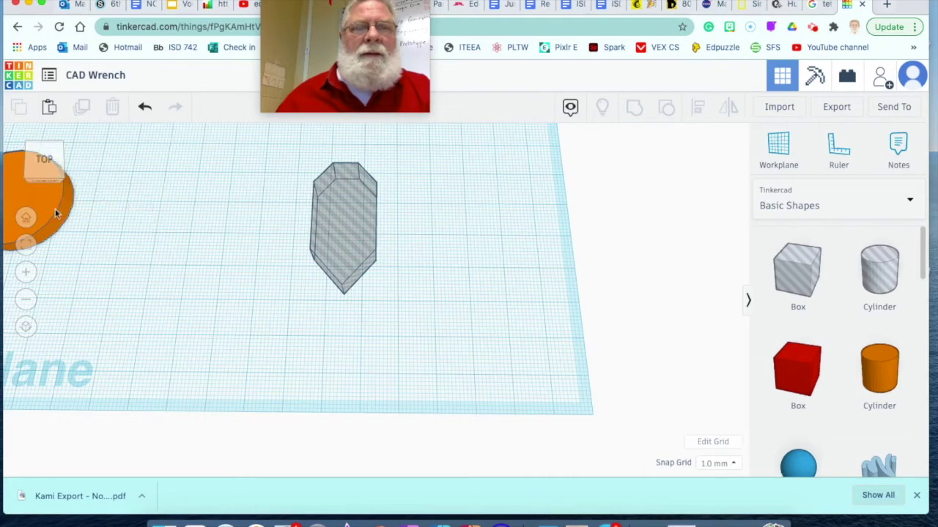
Step: Move the orange cylinder closer to the hex hole shape
left_click(130, 215)
middle_click_drag(138, 224, 252, 245)
left_click(151, 215)
left_click(174, 218)
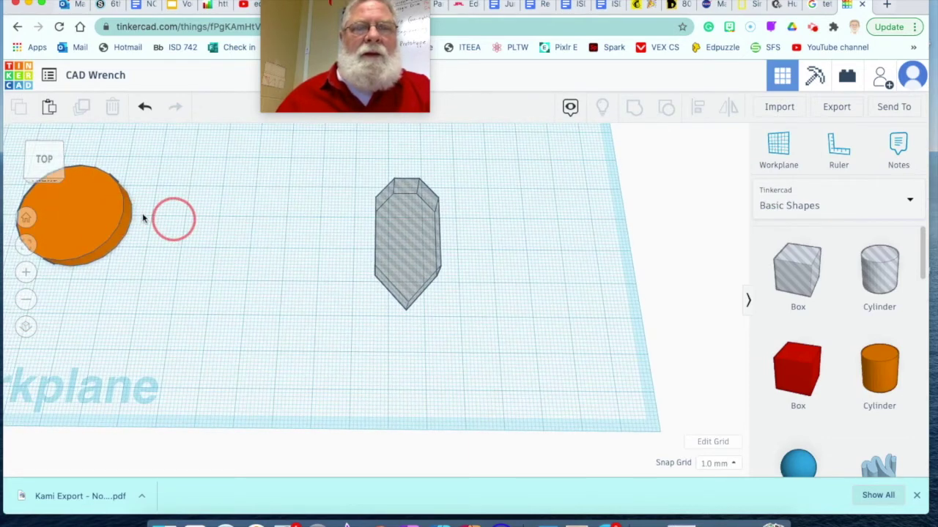
left_click(87, 212)
left_click(96, 220)
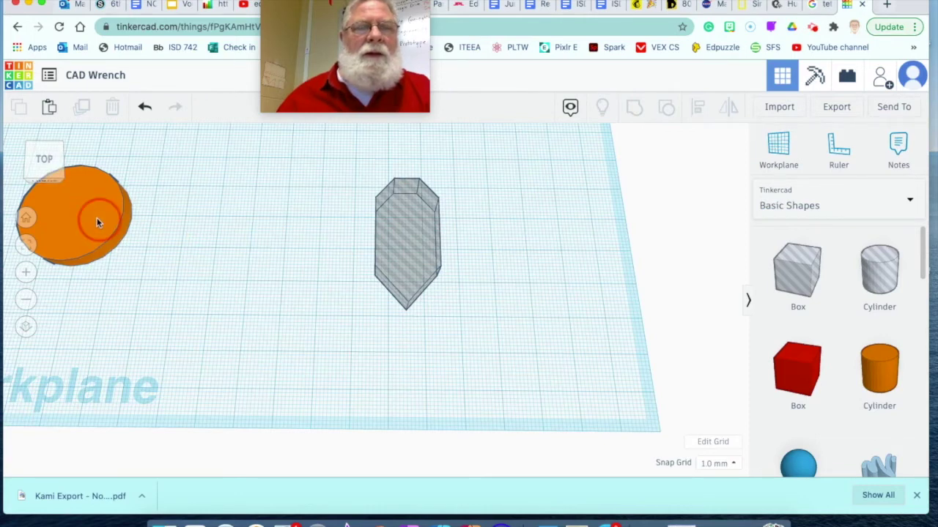
left_click_drag(132, 223, 216, 224)
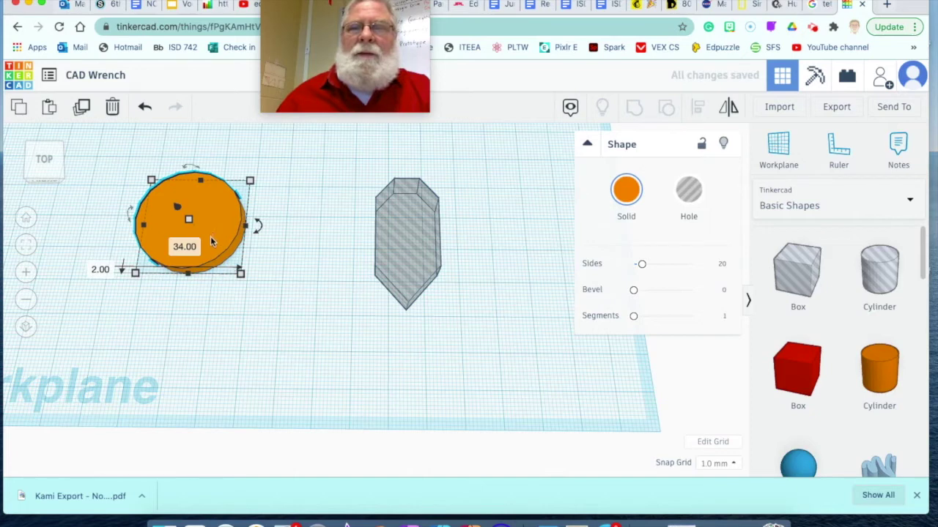
Step: Raise the orange cylinder's sides from 20 to 64
mouse_move(241, 273)
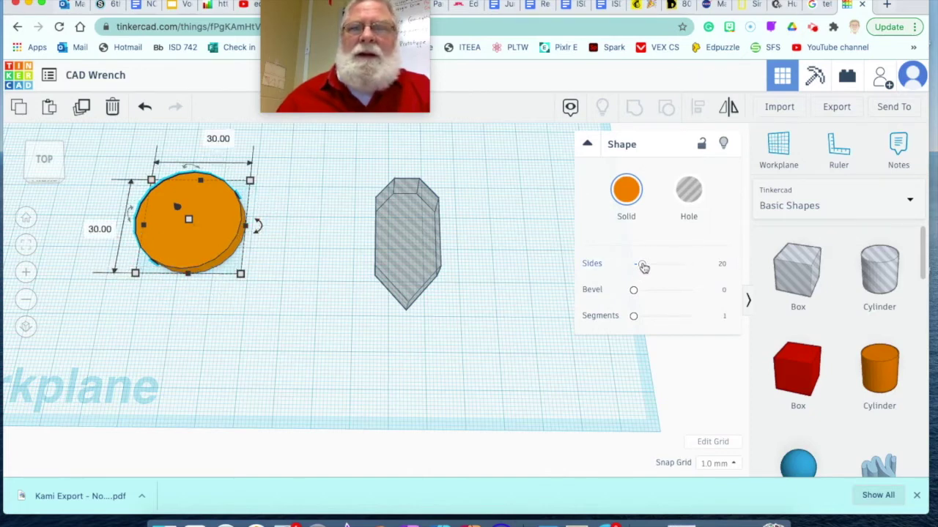
left_click_drag(642, 267, 722, 268)
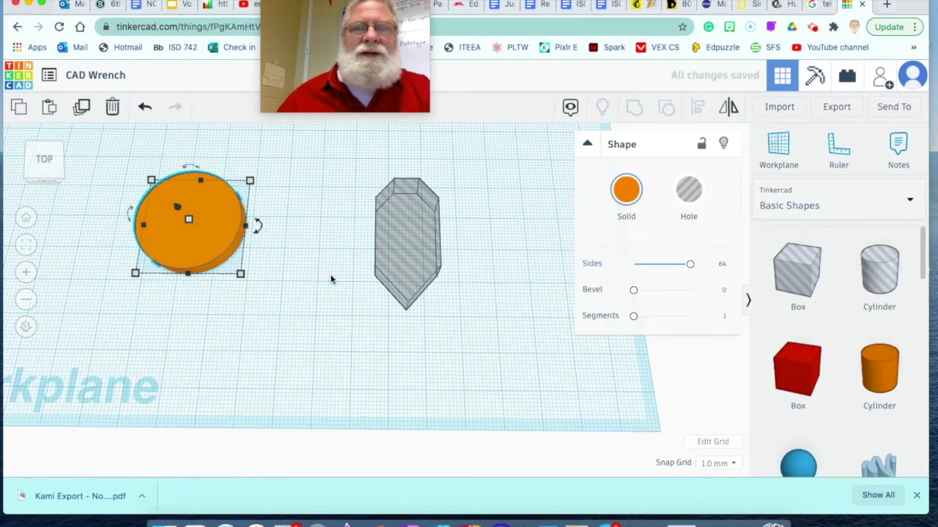
left_click(298, 279)
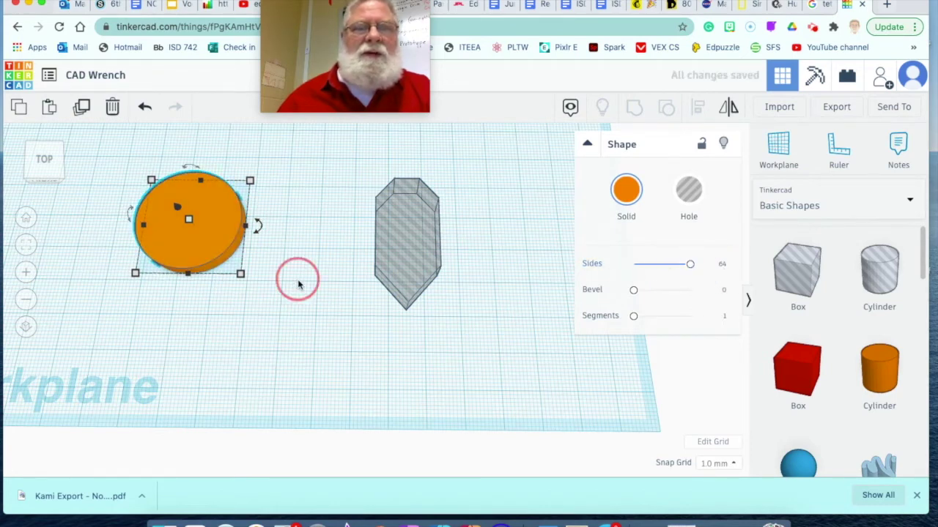
left_click(230, 228)
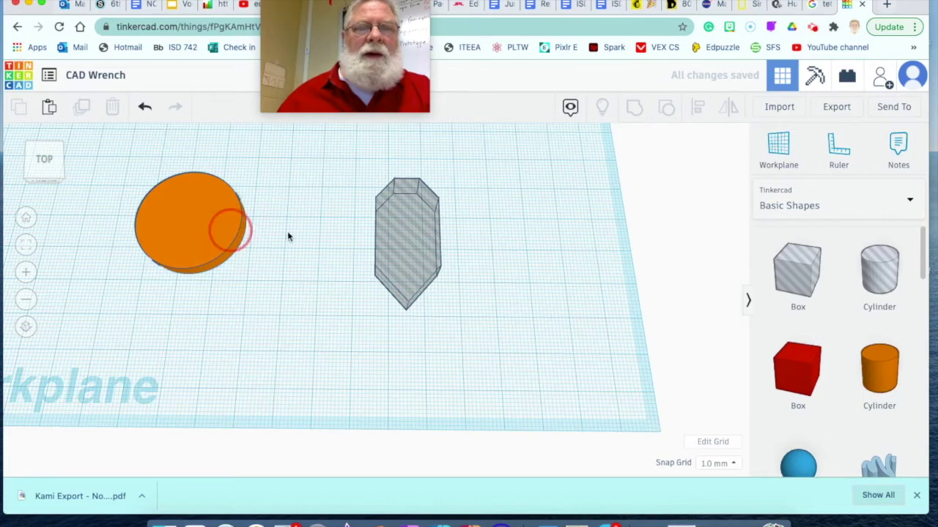
left_click(370, 256)
Step: Place the hex hole over the orange cylinder, align both top-centre, and group them
left_click_drag(416, 238, 184, 262)
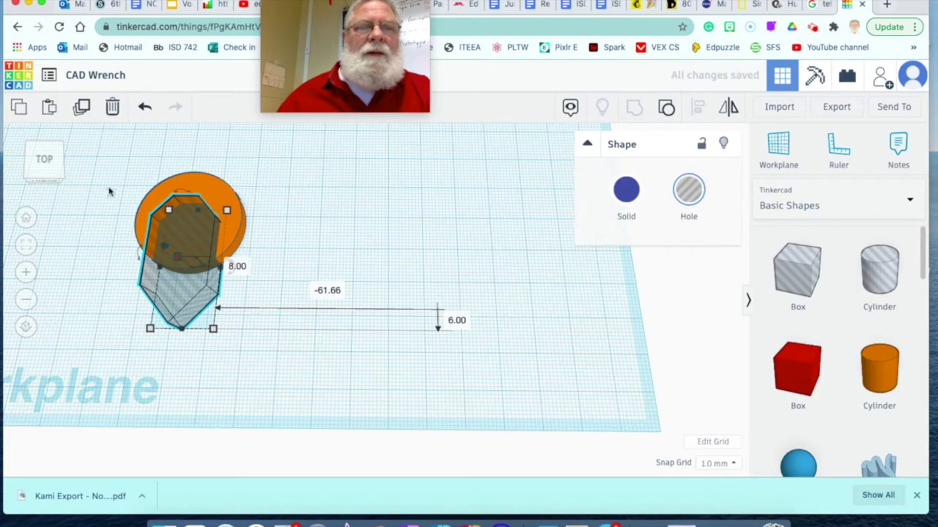
left_click(43, 165)
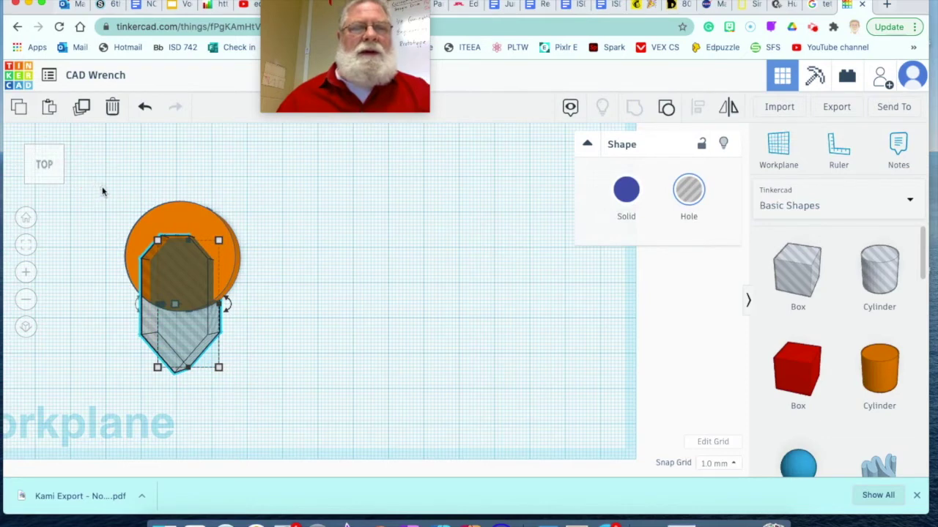
left_click_drag(103, 189, 292, 328)
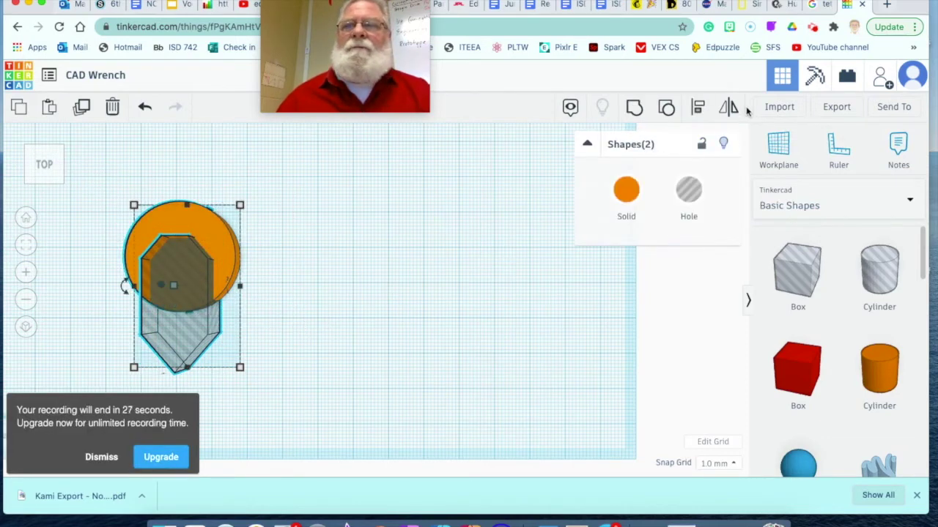
left_click(698, 108)
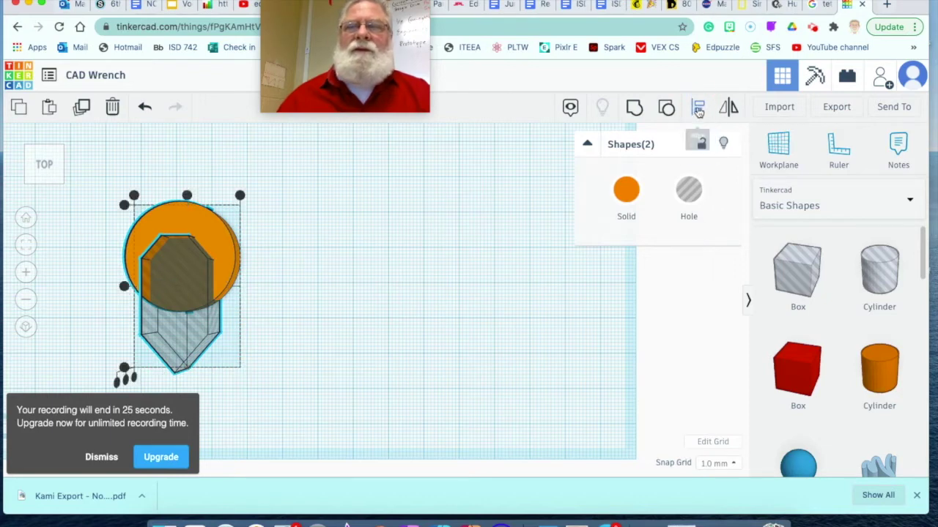
left_click(187, 196)
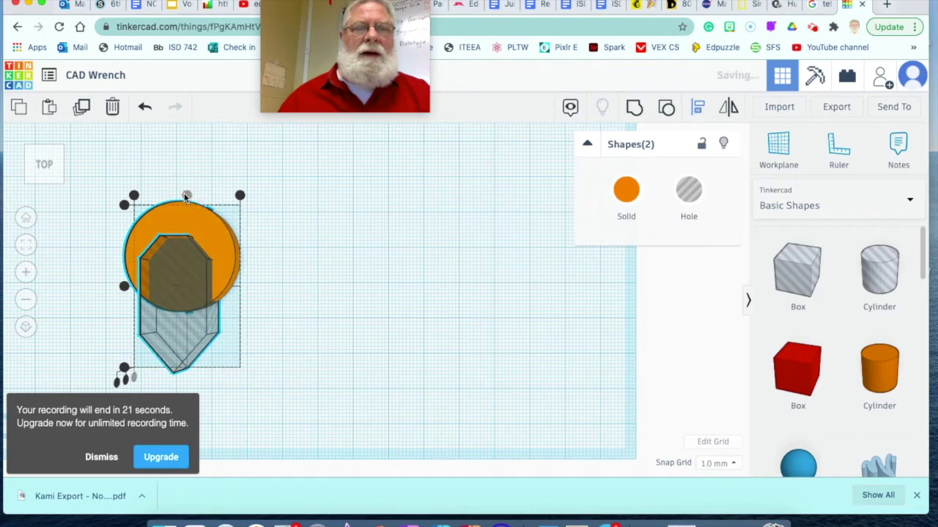
left_click(632, 110)
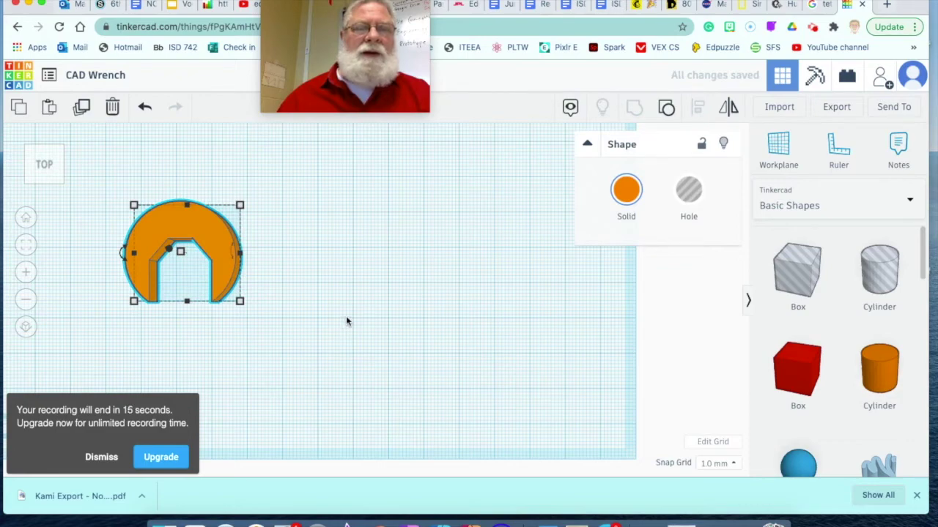
Step: Undo the accidental stretch and move the wrench head to the workplane's top-left corner
scroll(356, 326, "up", 2)
scroll(356, 327, "down", 8)
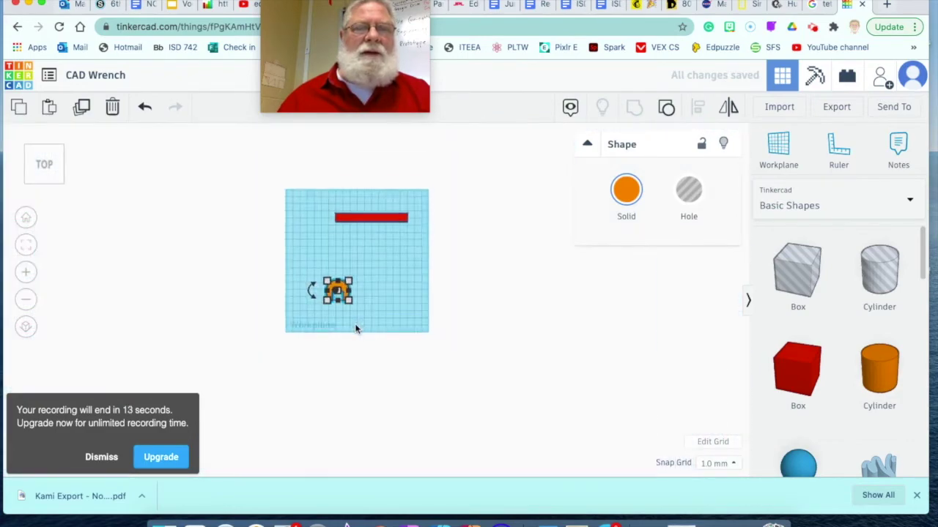
scroll(384, 314, "up", 3)
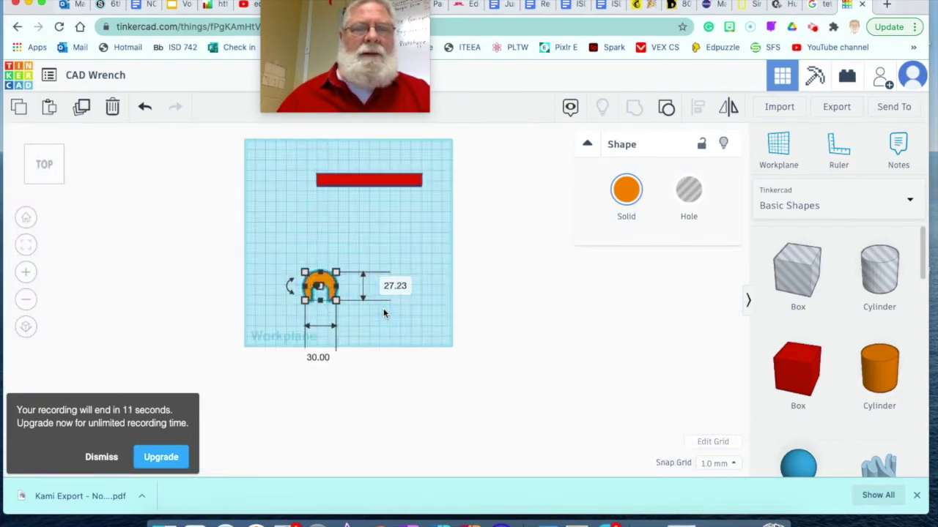
left_click_drag(323, 286, 317, 234)
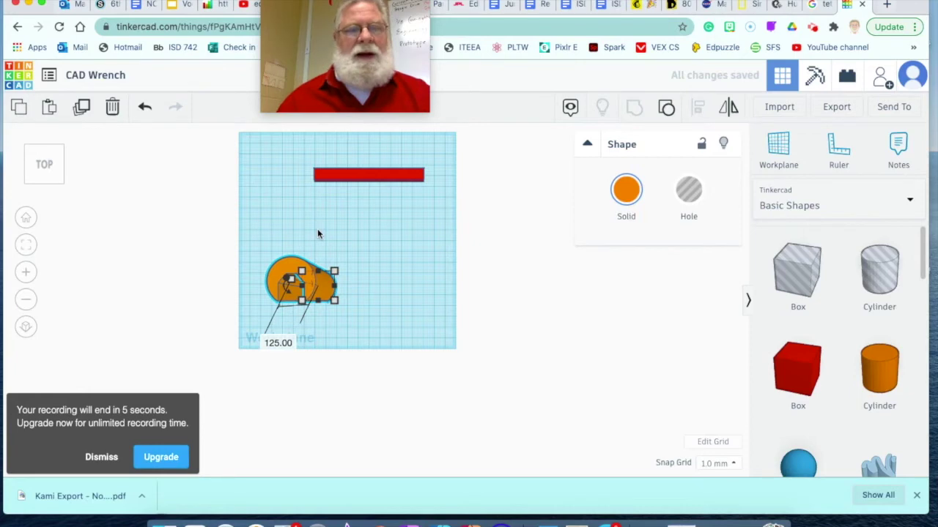
key("super+z")
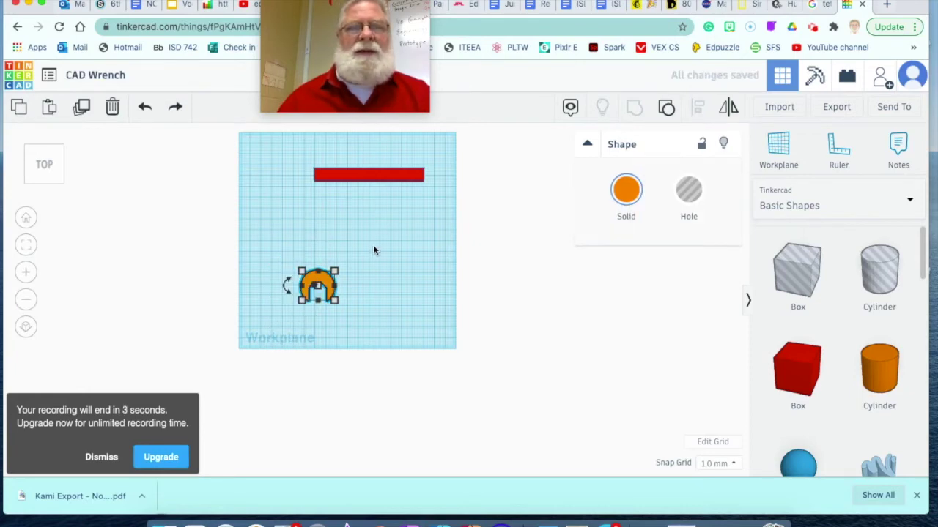
left_click(373, 246)
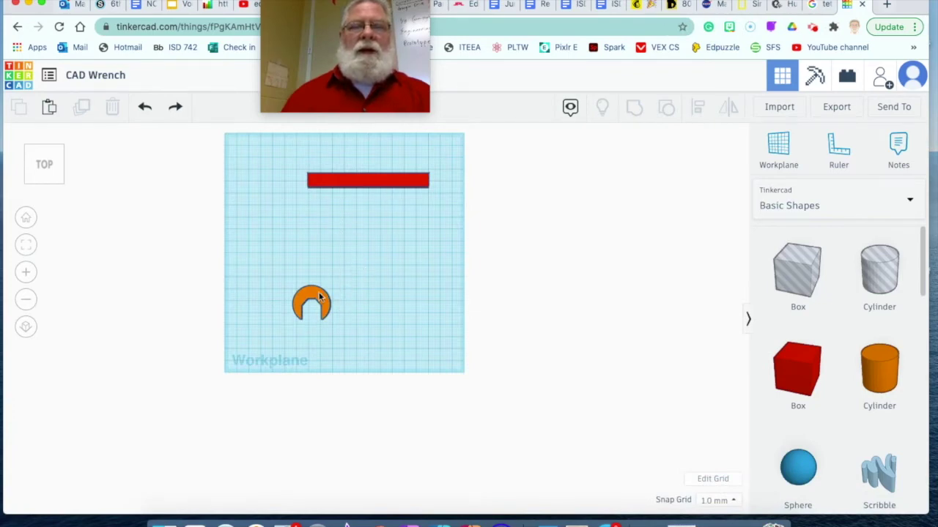
left_click_drag(311, 301, 253, 193)
Step: Place a new six-sided polygon shape on the workplane
left_click(405, 283)
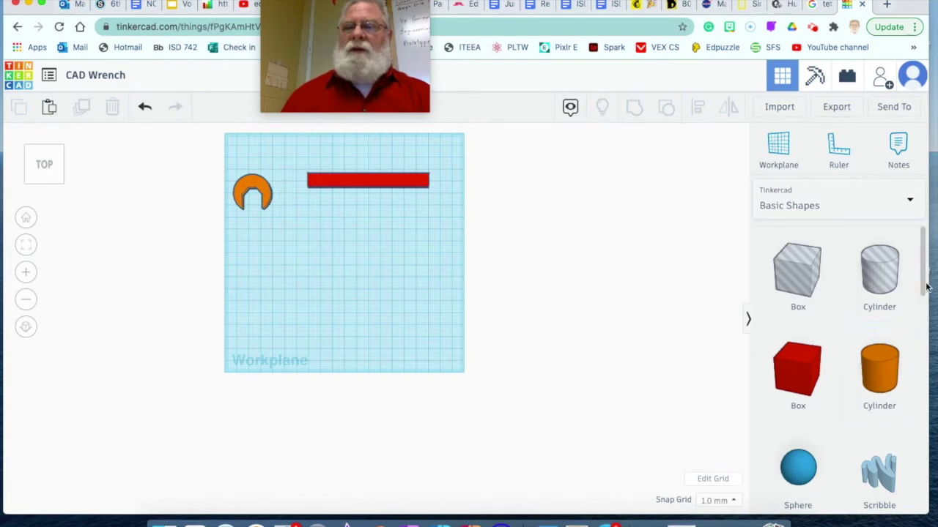
left_click_drag(924, 289, 933, 413)
left_click_drag(883, 346, 339, 291)
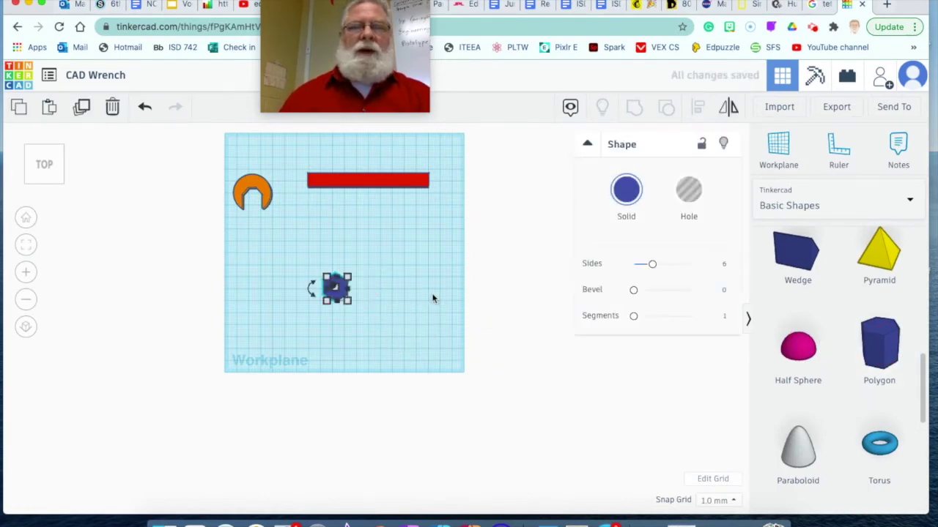
Step: Duplicate the blue hexagon in place, viewed at an angle
scroll(432, 298, "up", 8)
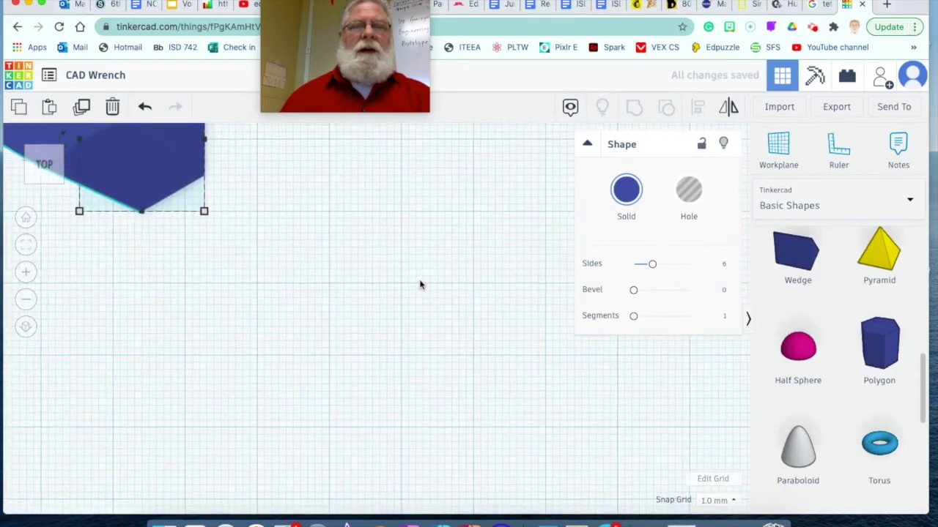
scroll(420, 300, "down", 2)
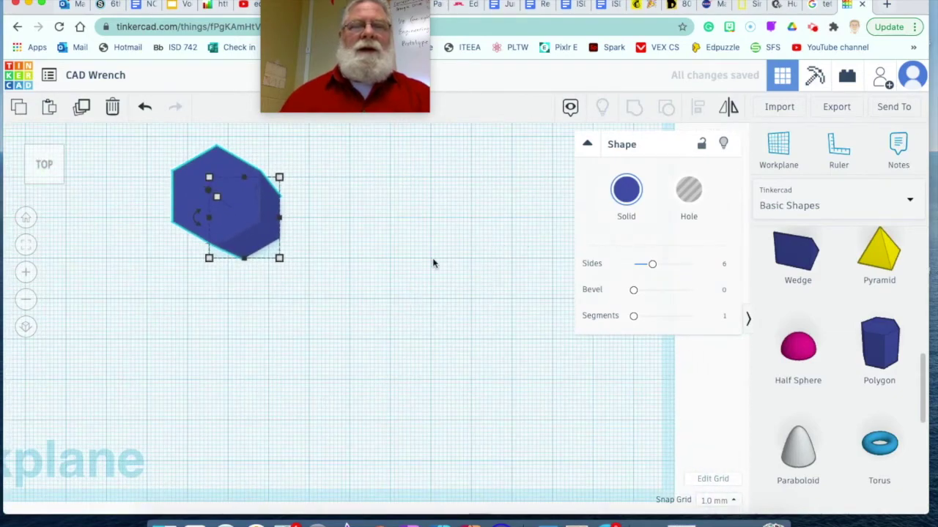
mouse_move(362, 263)
right_mouse_down()
mouse_move(393, 272)
mouse_move(356, 283)
mouse_move(364, 276)
right_mouse_up()
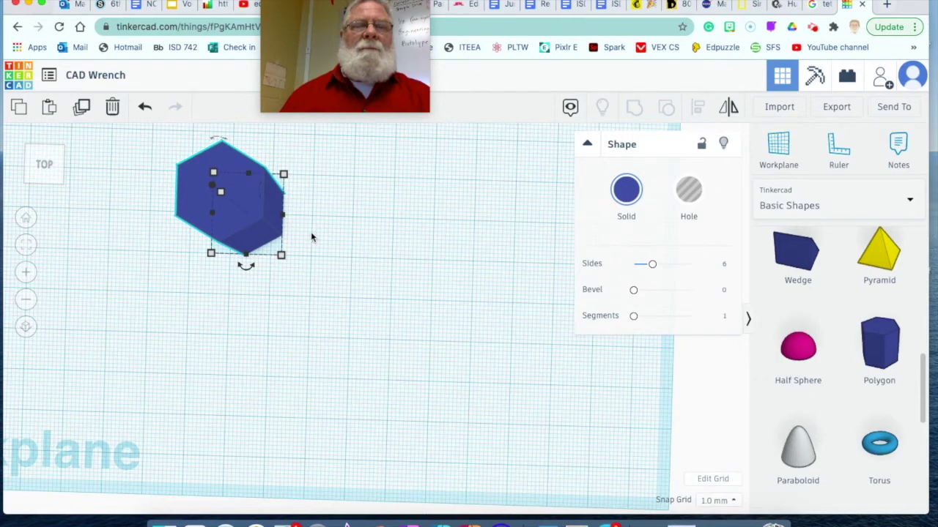
left_click(82, 109)
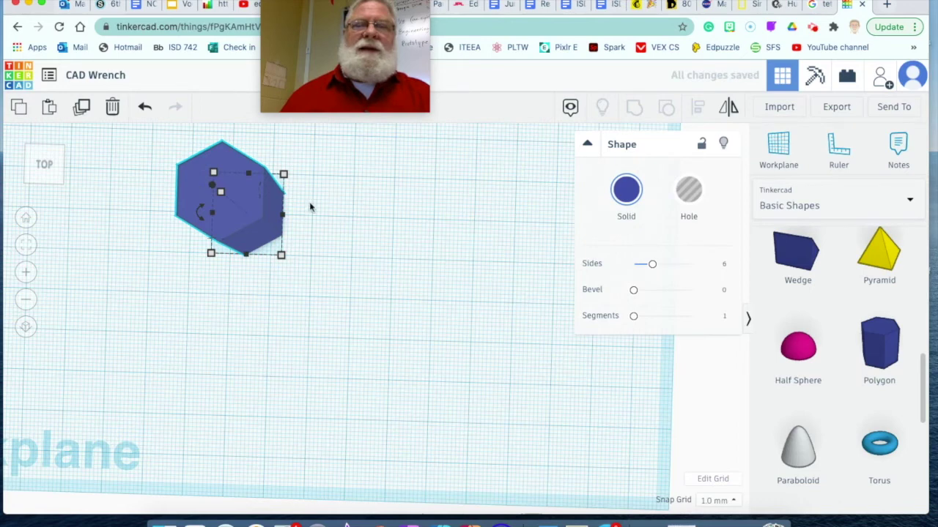
Step: Colour the hexagon copy yellow
left_click(334, 206)
left_click(206, 187)
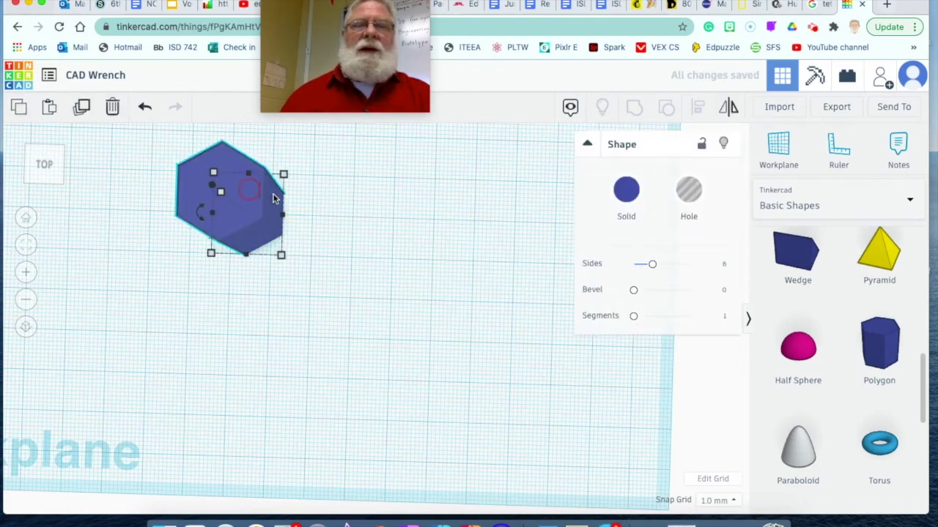
left_click(624, 191)
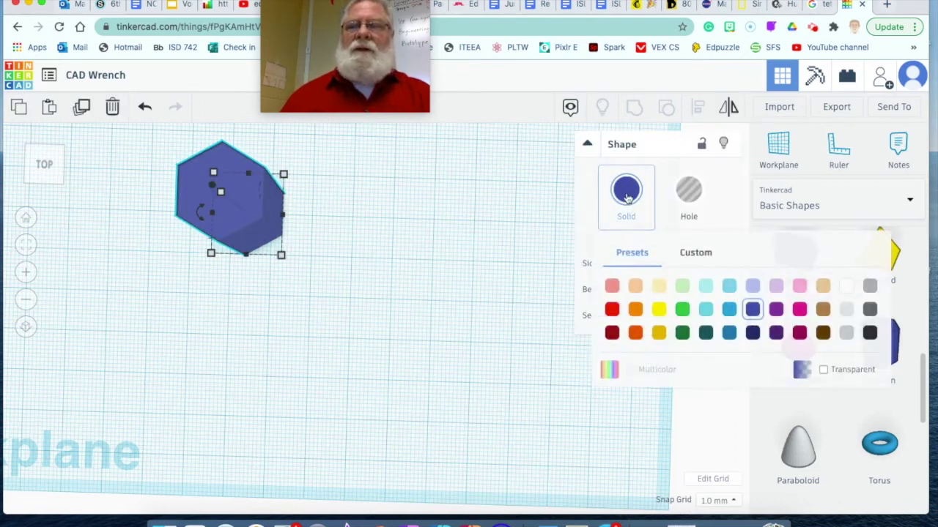
left_click(659, 310)
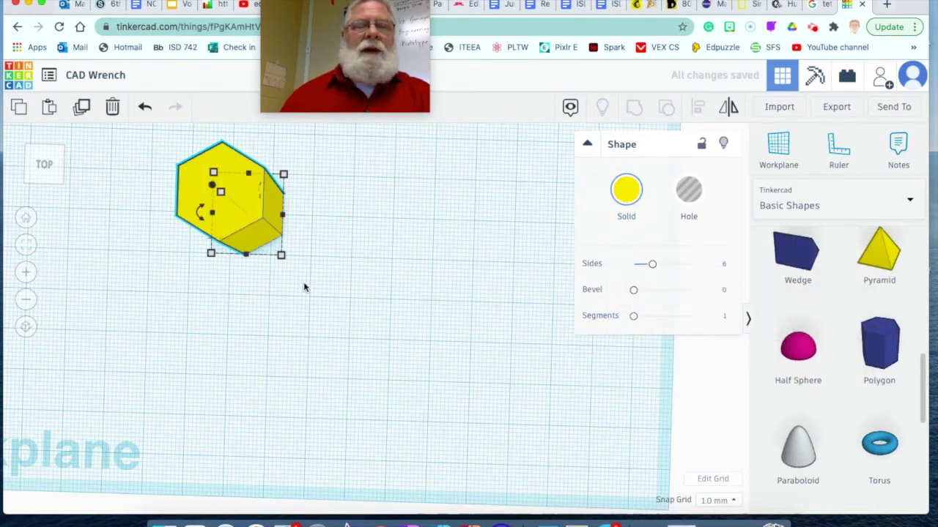
left_click(277, 275)
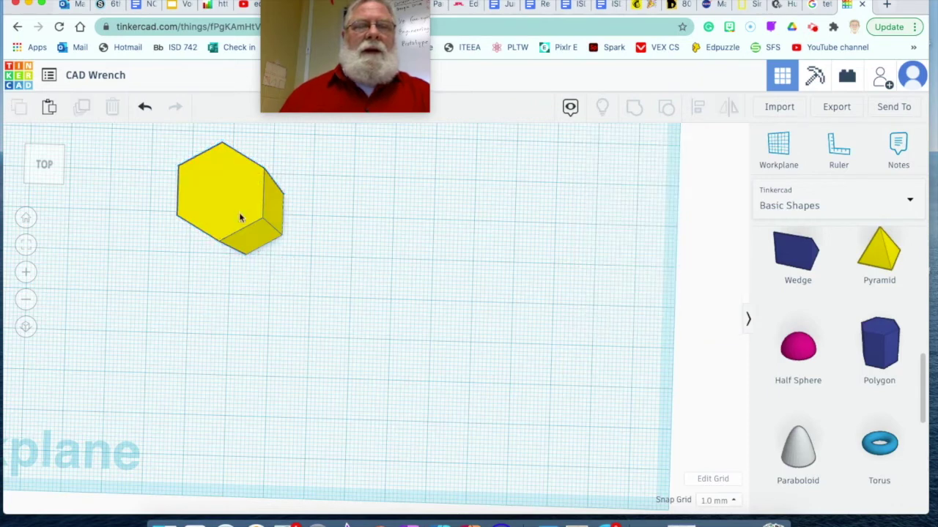
Step: Rotate the yellow hexagon 30° and view both hexagons centred from the top
left_click(238, 210)
mouse_move(199, 212)
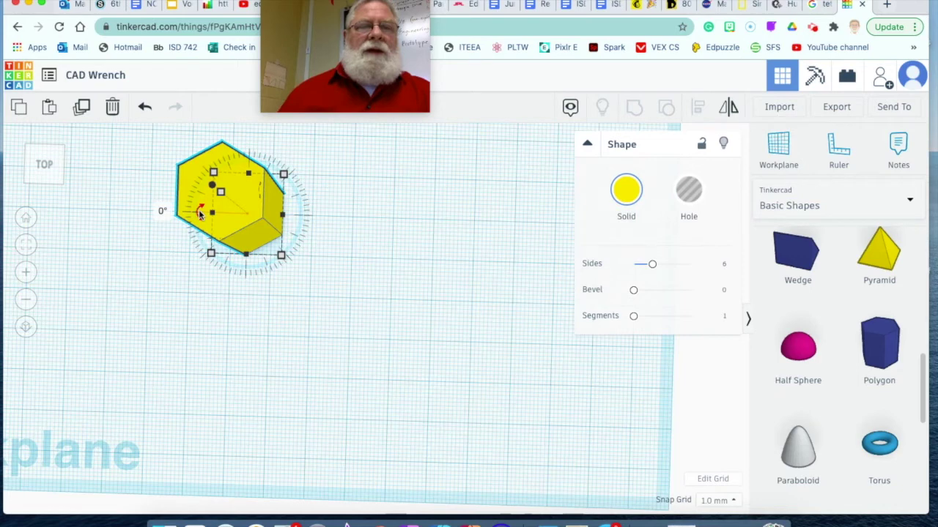
left_click(199, 211)
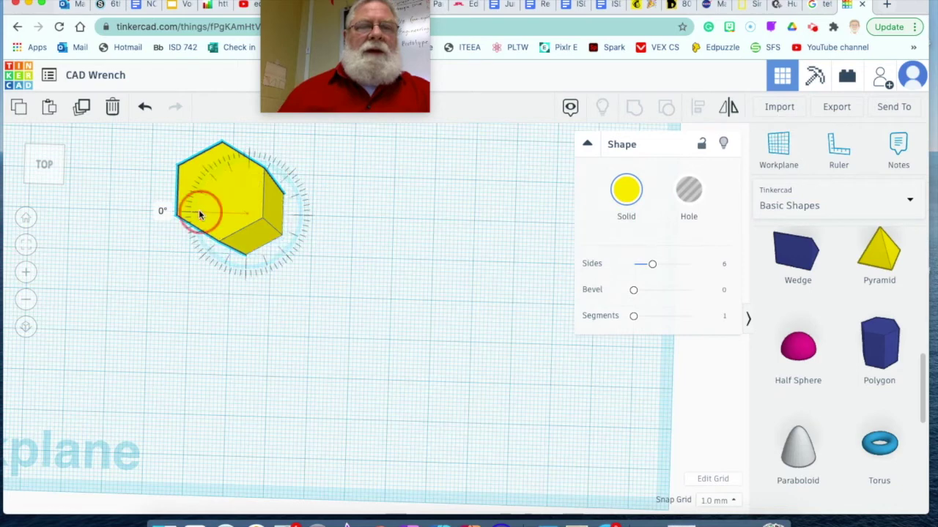
left_click(160, 212)
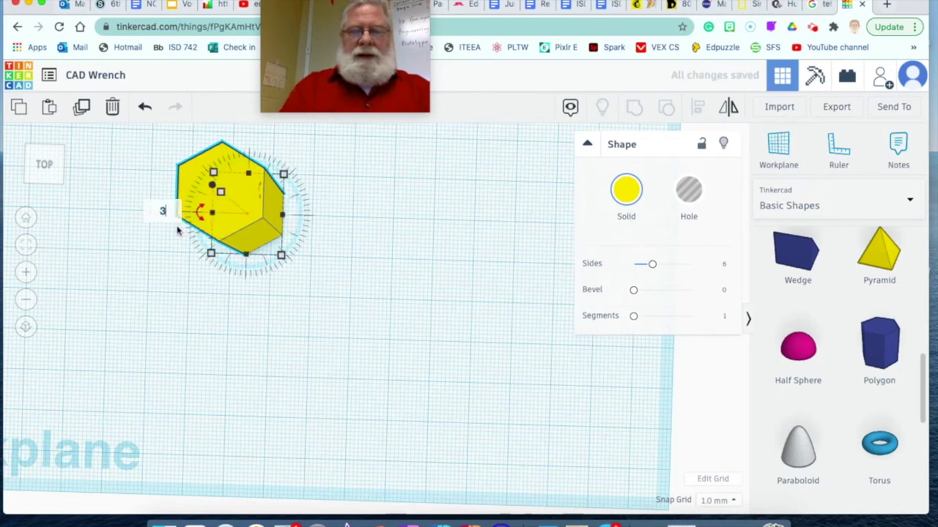
type("30")
key("Return")
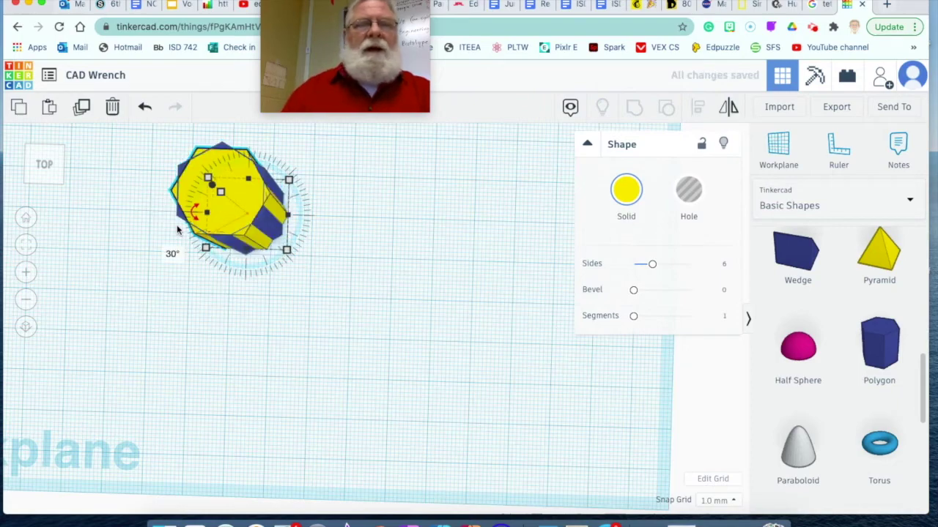
right_click_drag(194, 293, 203, 293)
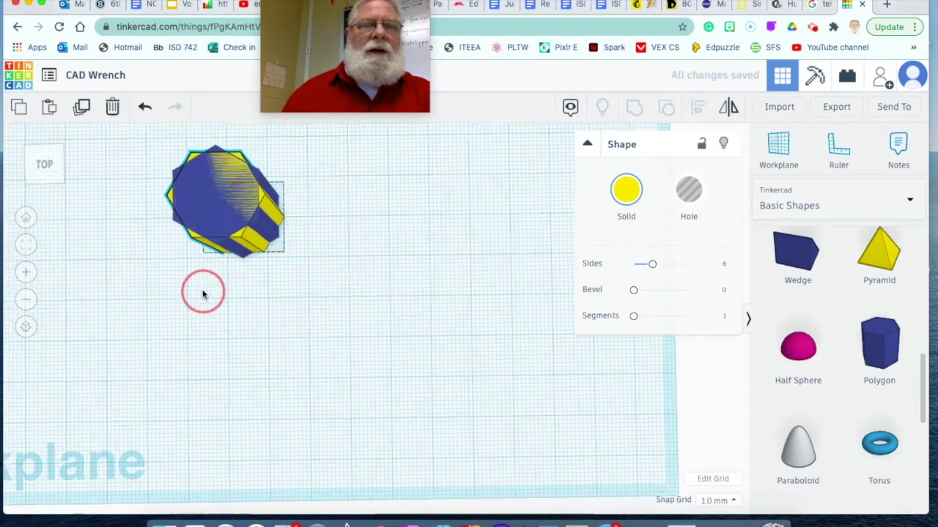
left_click(44, 165)
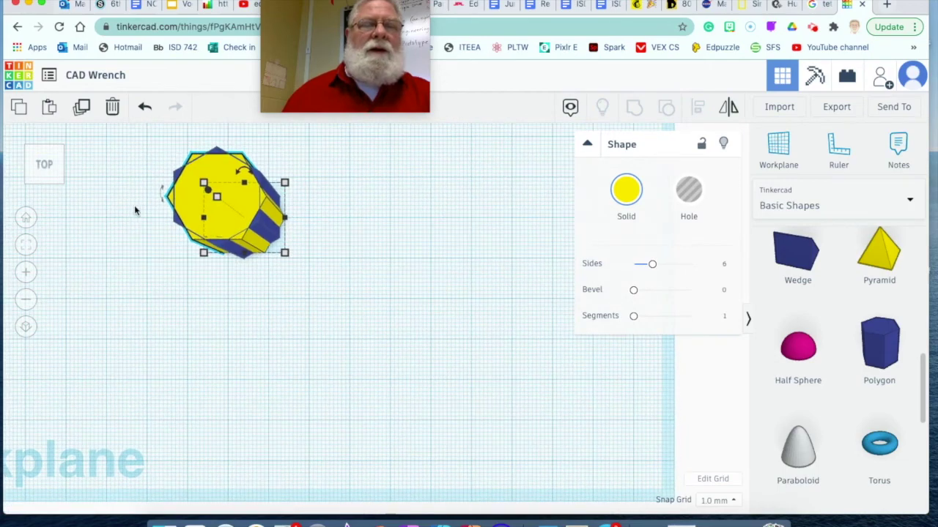
middle_click_drag(154, 219, 274, 268)
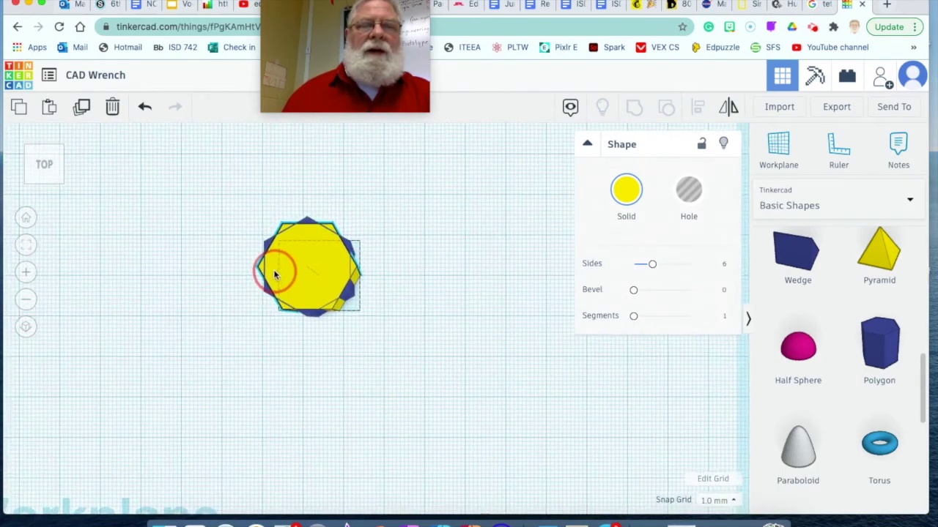
left_click(144, 263)
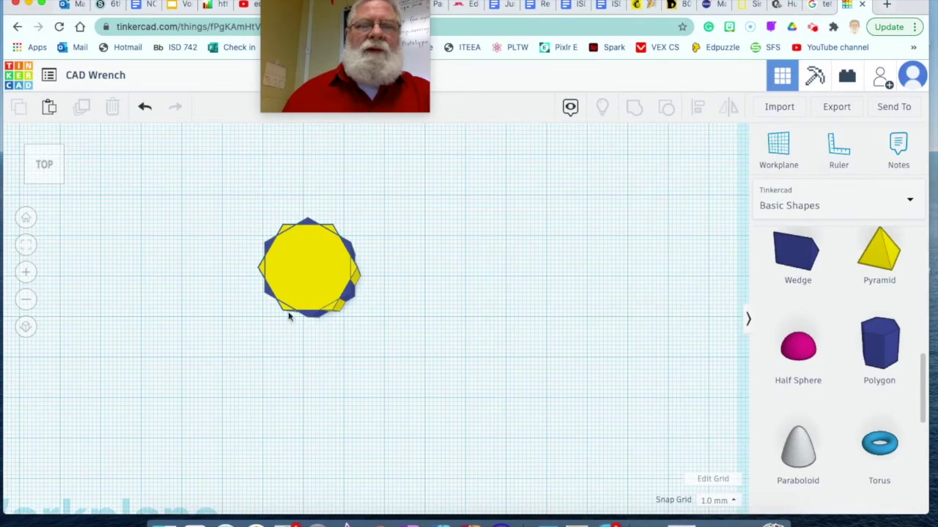
Step: Group the blue and yellow hexagons into one twelve-point shape and set it to Hole
left_click_drag(245, 195, 405, 353)
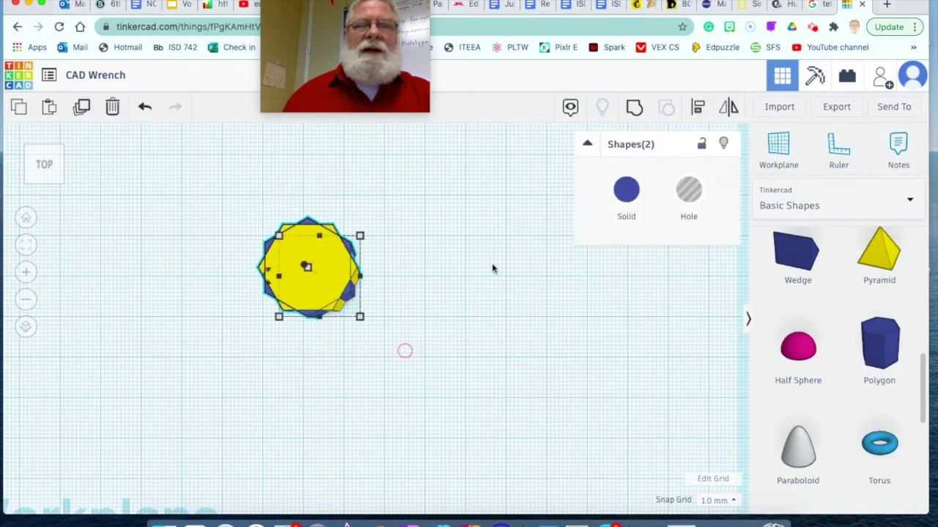
left_click(634, 108)
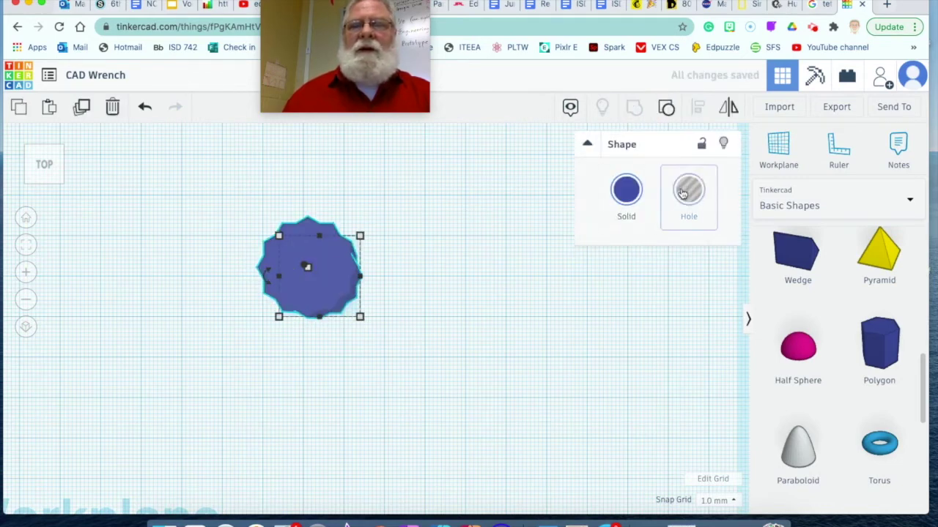
left_click(689, 193)
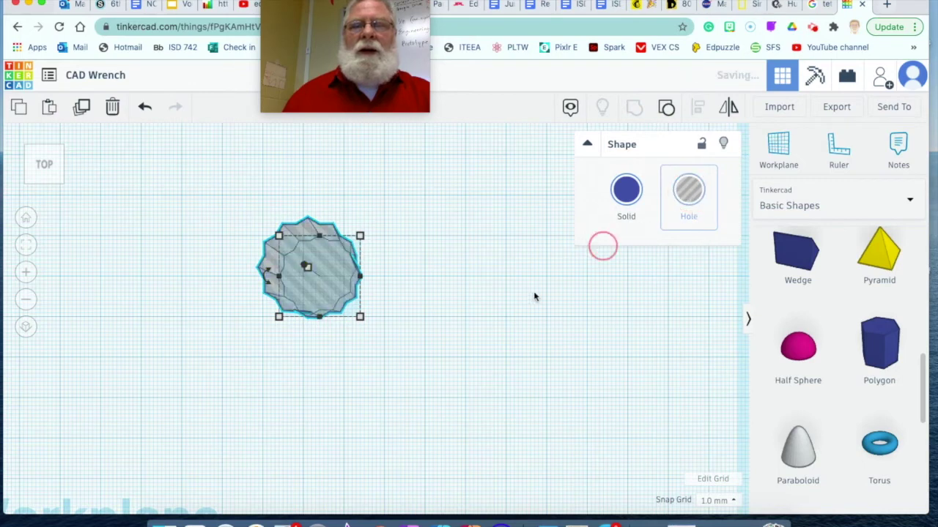
left_click(473, 338)
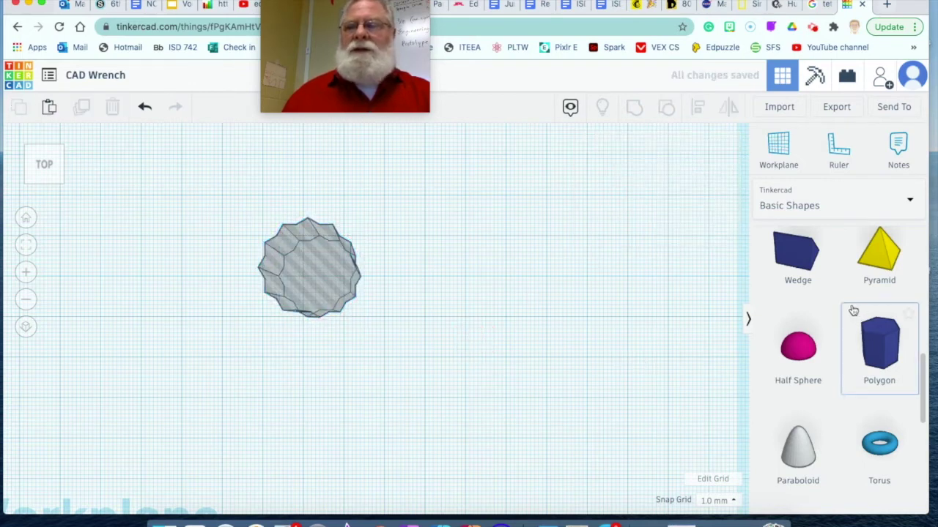
scroll(848, 311, "up", 7)
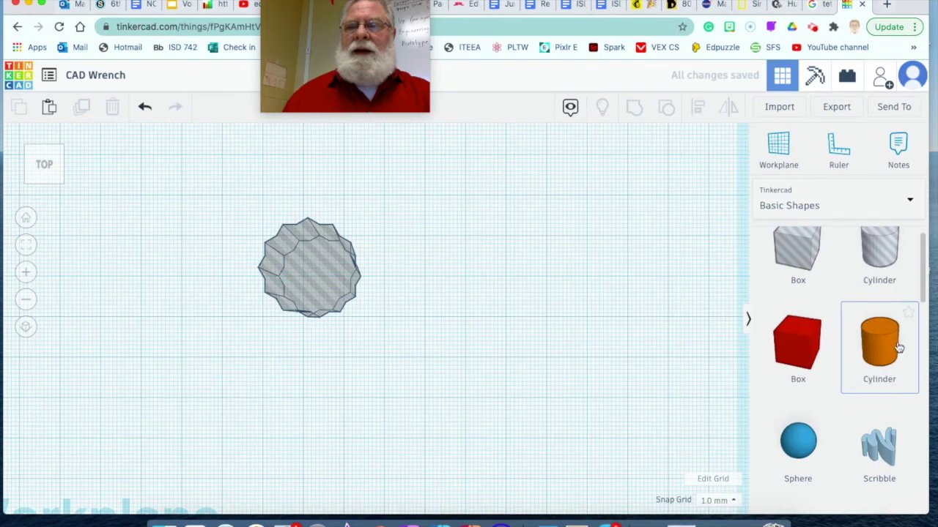
Step: Place a new cylinder beside the hole and size it 25 by 25
left_click_drag(879, 341, 423, 370)
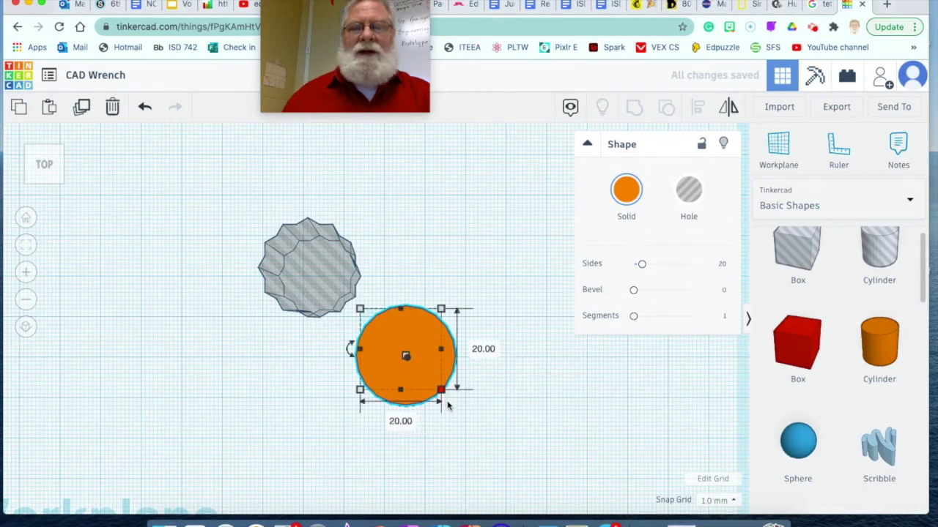
left_click(482, 348)
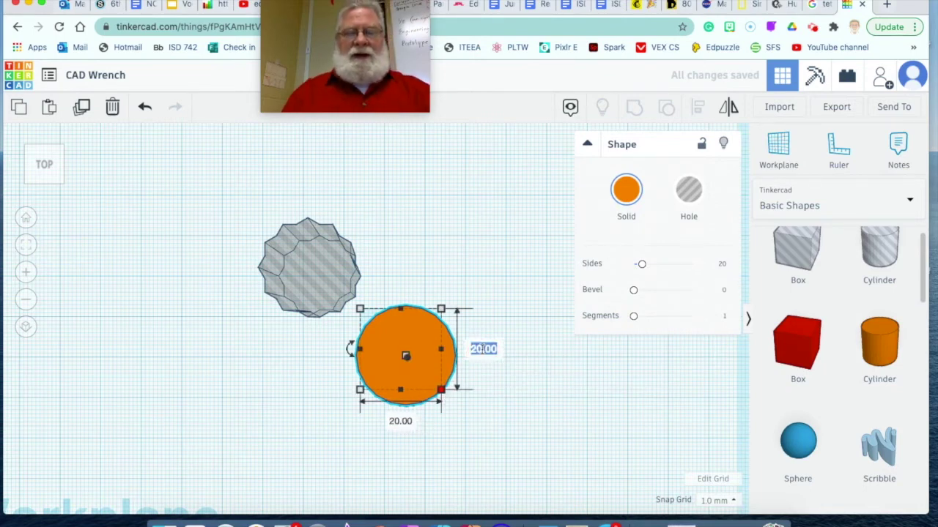
type("25")
key("Return")
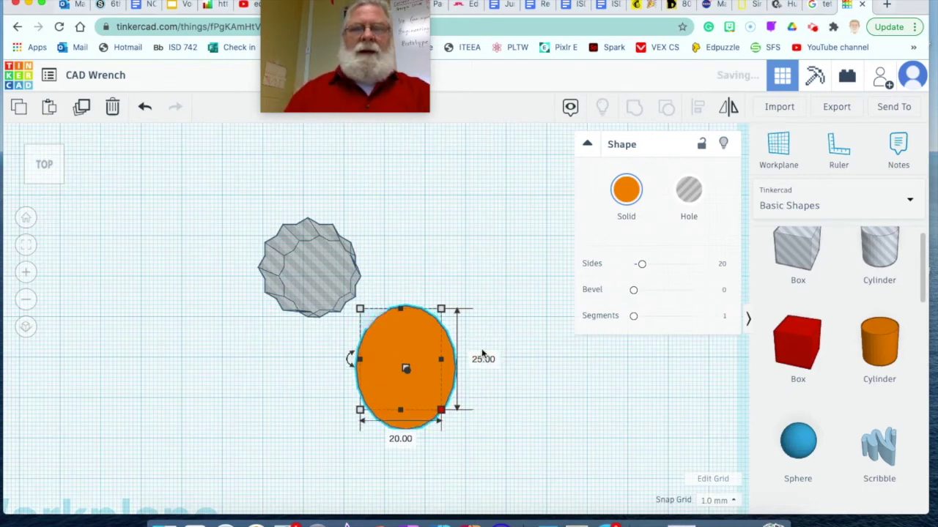
left_click(397, 439)
type("25")
key("Return")
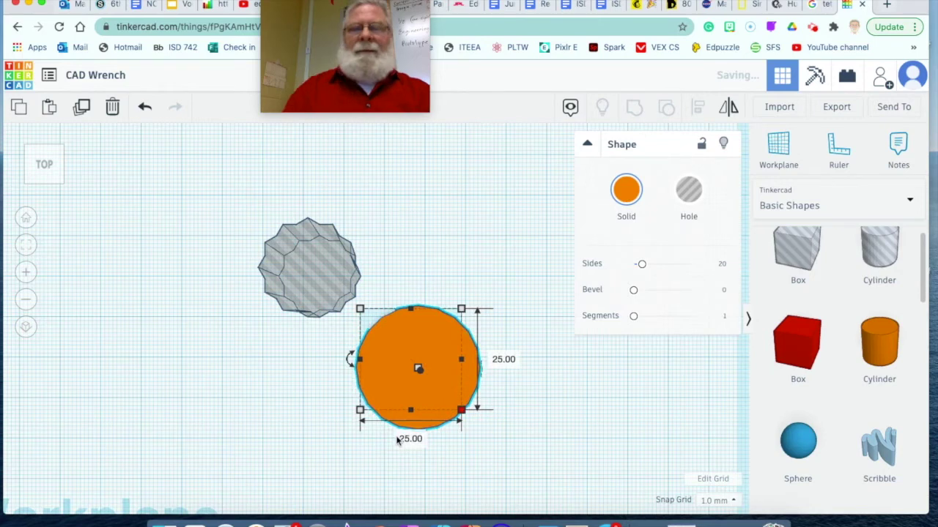
left_click(215, 378)
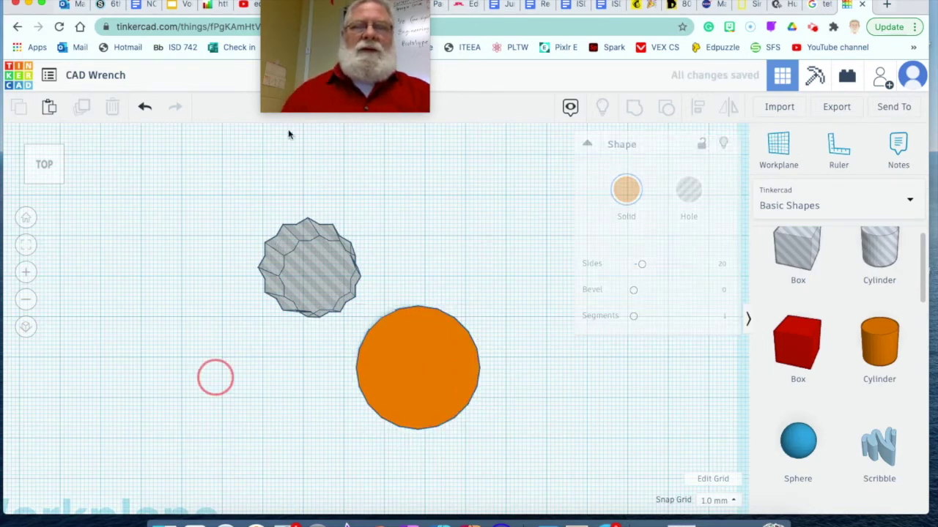
left_click_drag(273, 233, 517, 455)
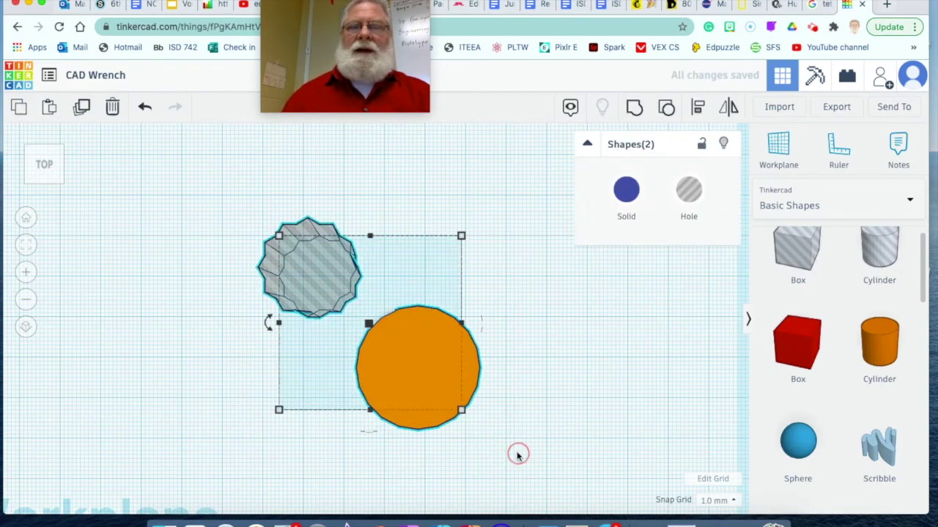
left_click(512, 378)
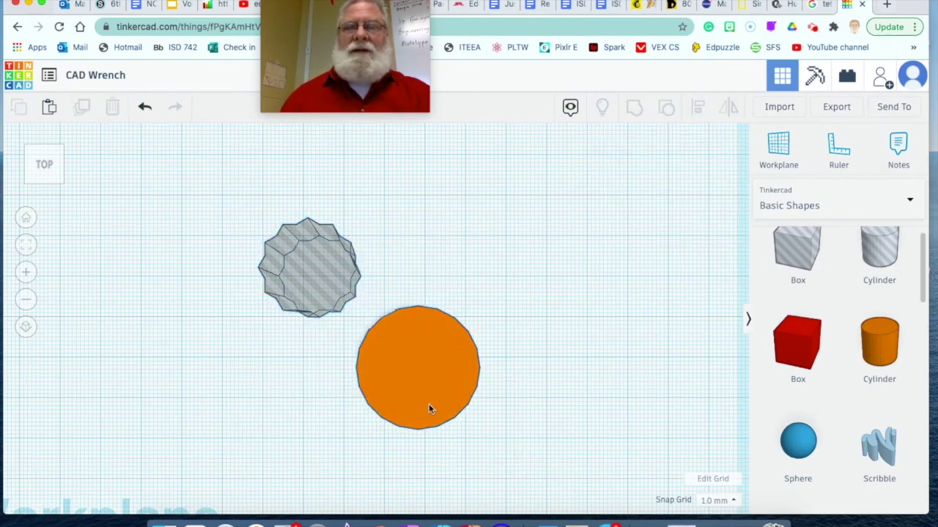
Step: Raise the orange cylinder's sides from 20 to 64
left_click(431, 370)
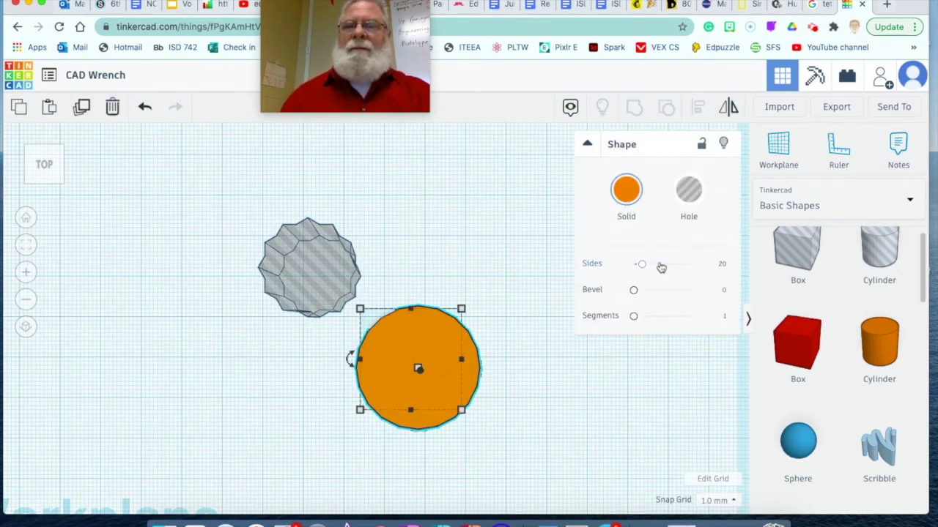
left_click_drag(661, 266, 737, 264)
left_click(524, 336)
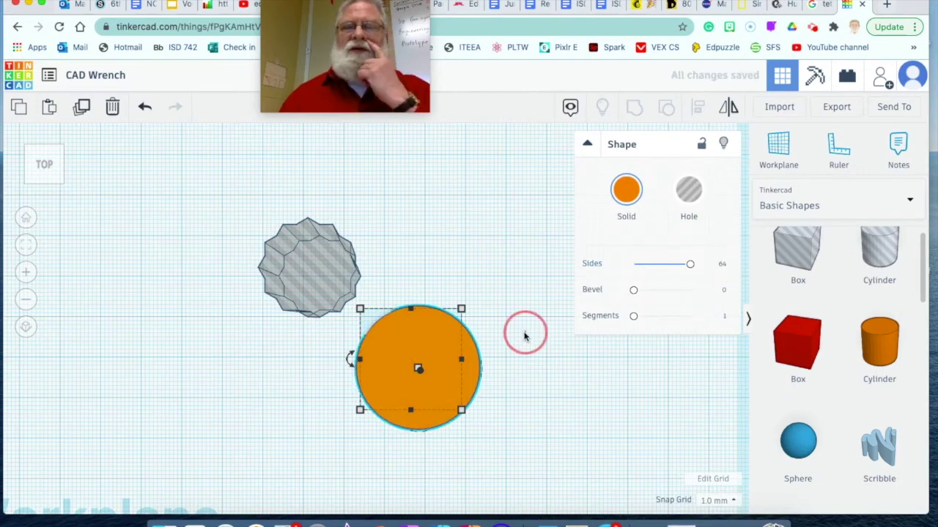
Step: Centre the twelve-point hole on the cylinder along both axes and group them
left_click(321, 282)
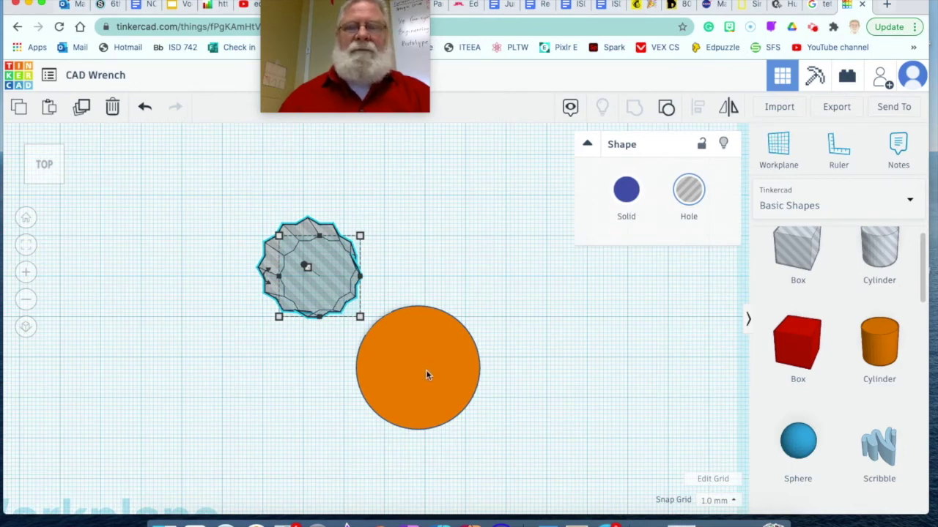
left_click(427, 374, "shift")
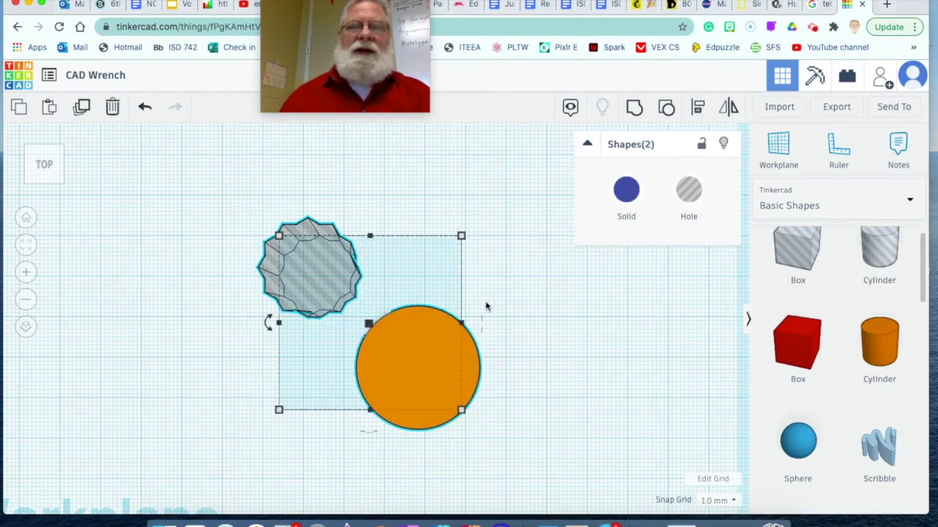
left_click(699, 109)
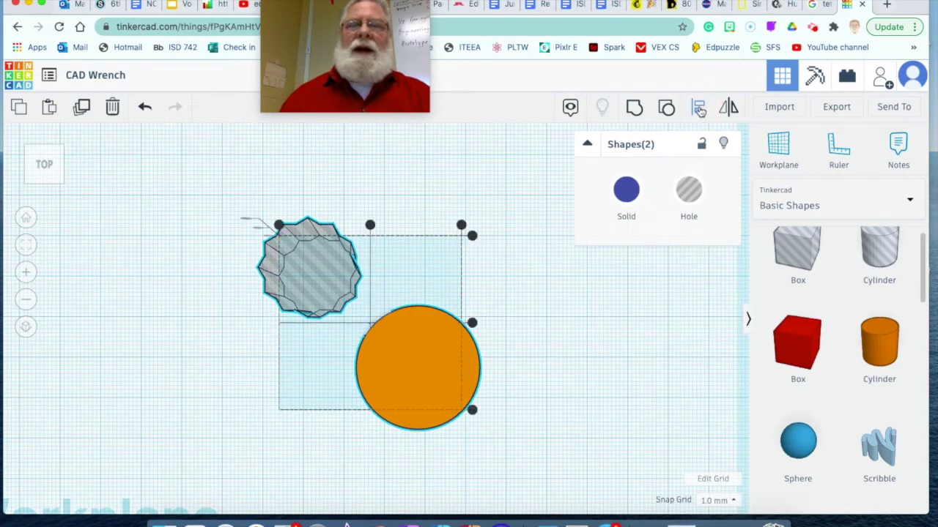
left_click(370, 225)
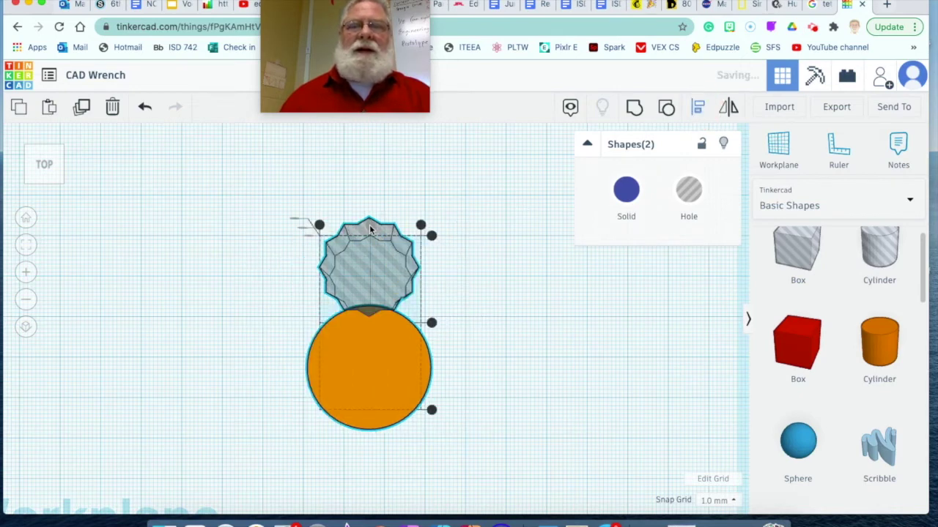
left_click(432, 323)
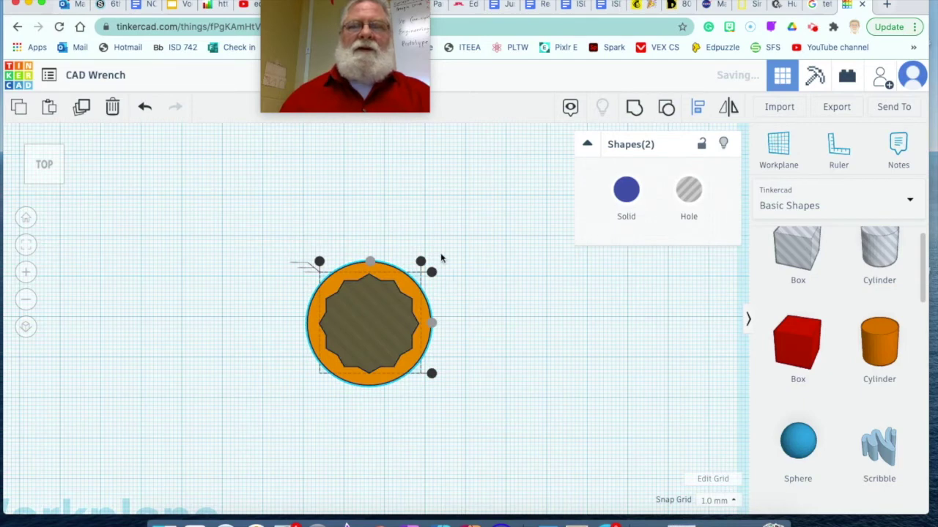
left_click(633, 108)
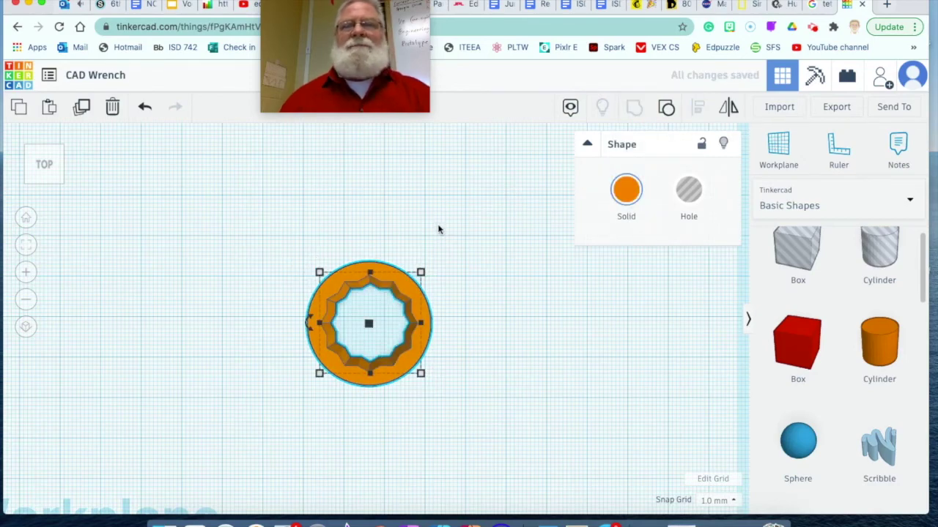
Step: Drag the orange ring up and right toward the red bar
scroll(437, 226, "up", 3)
scroll(436, 225, "down", 5)
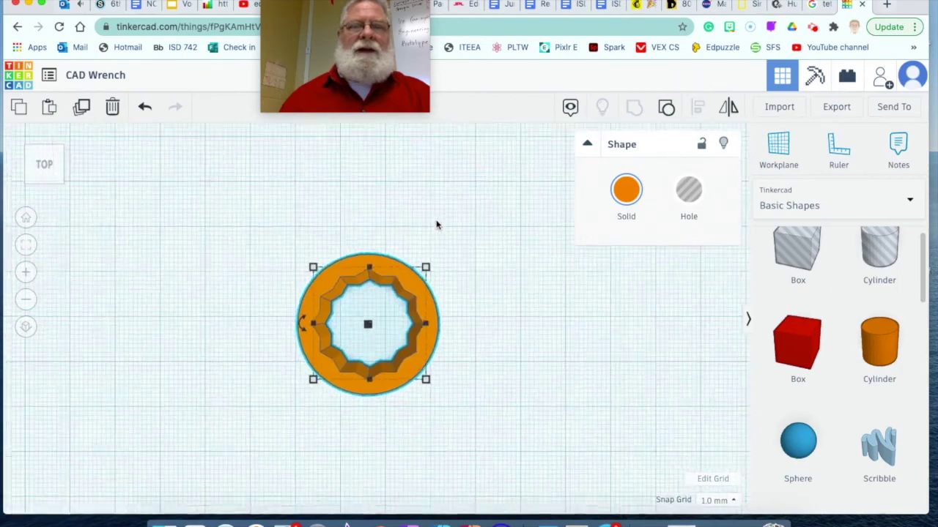
scroll(436, 225, "down", 4)
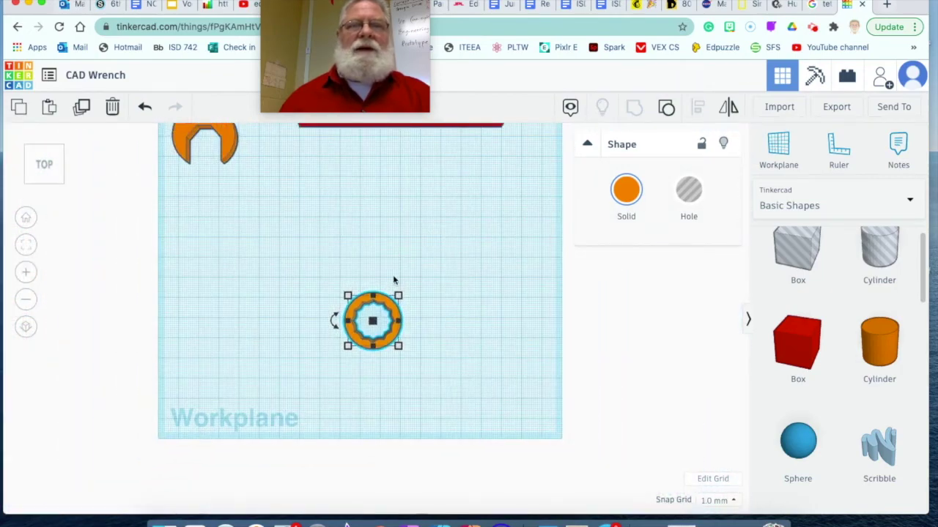
left_click(432, 320)
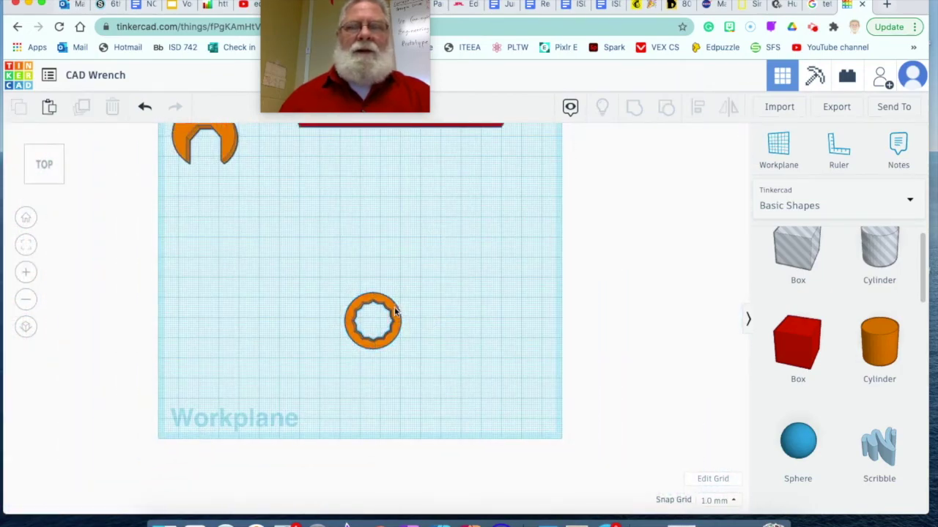
left_click_drag(396, 310, 467, 210)
right_click_drag(487, 297, 446, 267)
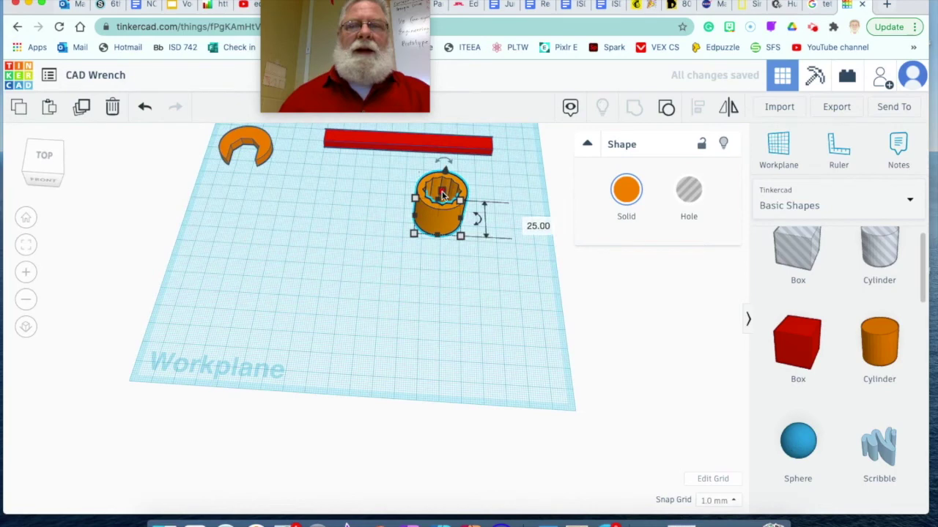
Step: Lower the ring's height from 25 mm to 4.00 mm
left_click_drag(442, 193, 442, 214)
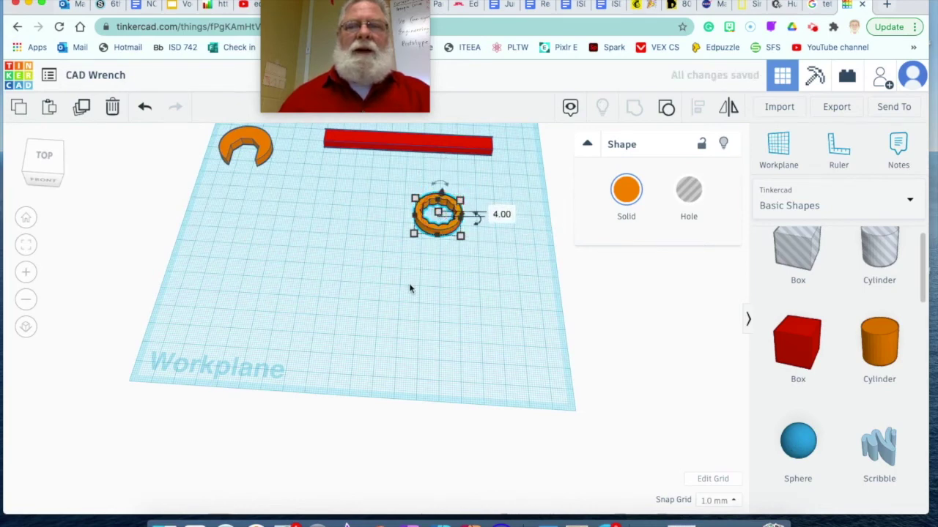
left_click(341, 244)
left_click(326, 189)
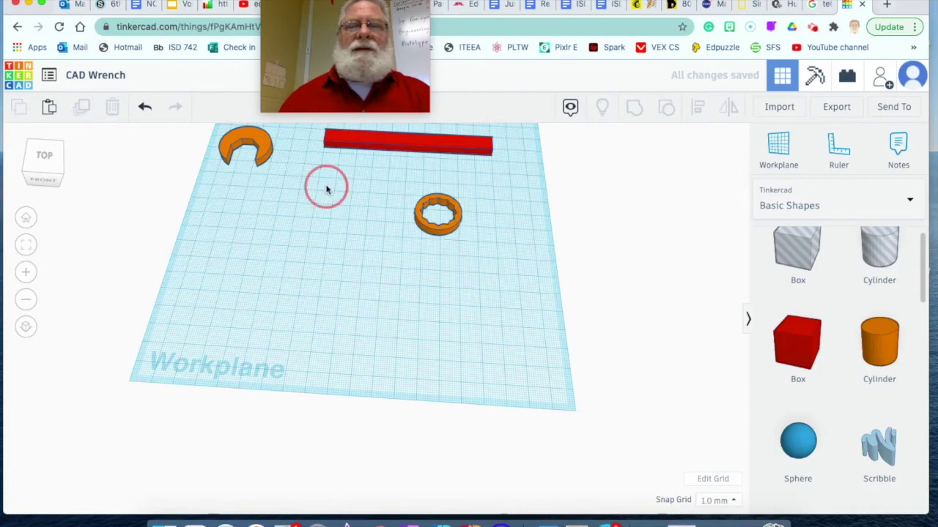
right_click_drag(326, 189, 336, 211)
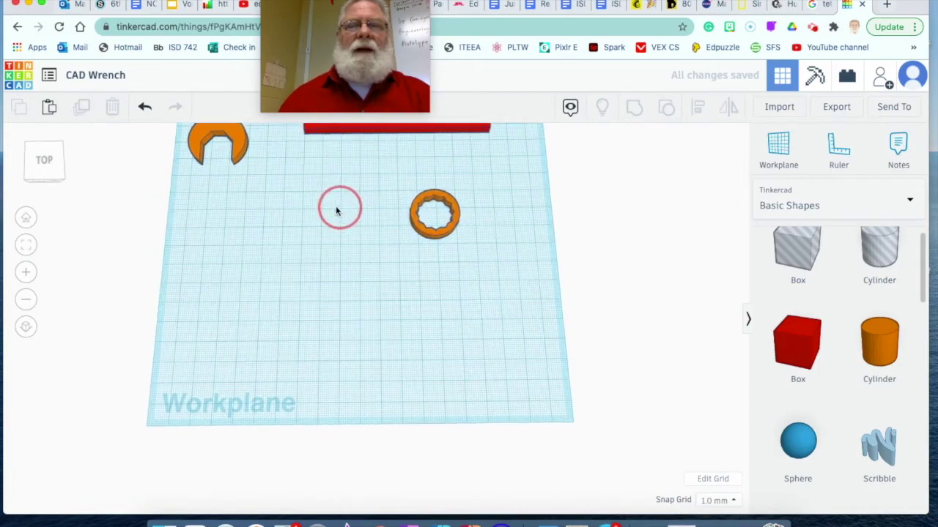
Step: Move the red bar lower on the workplane and drop the orange ring onto its right end
left_click_drag(366, 136, 325, 242)
left_click_drag(293, 284, 301, 323)
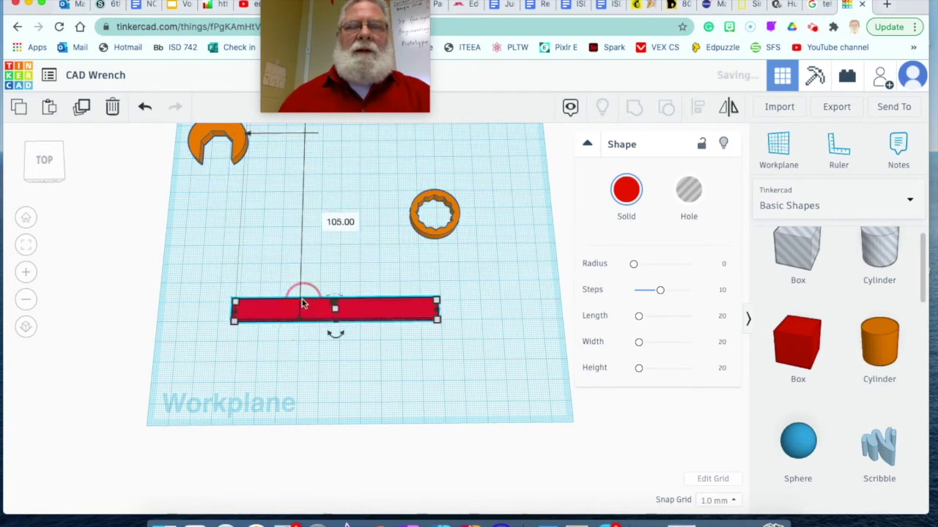
left_click(460, 240)
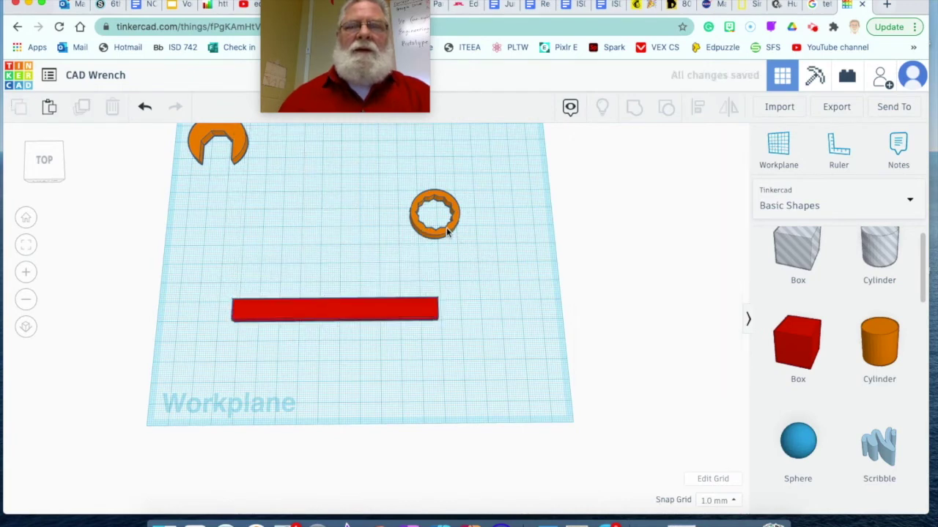
left_click_drag(447, 228, 470, 328)
scroll(386, 308, "up", 3)
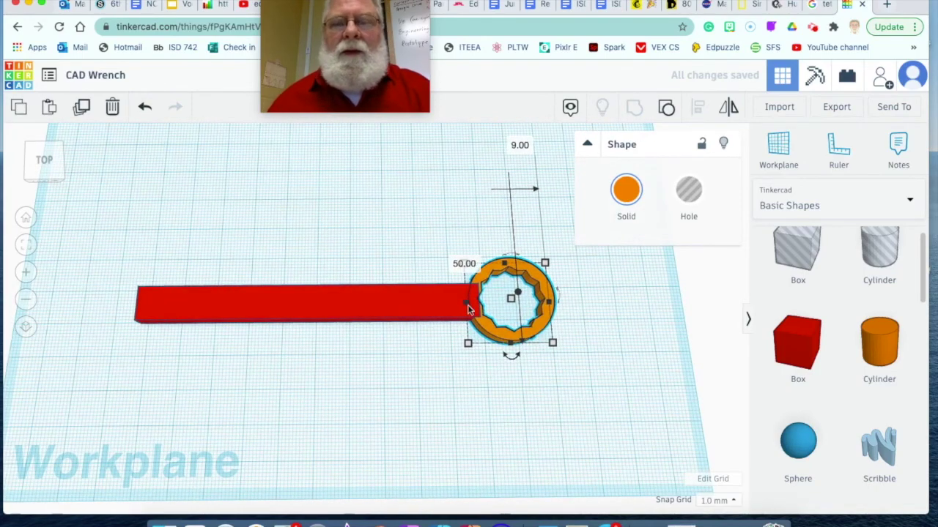
Step: Nudge the red bar with the arrow keys until its right end meets the ring
left_click(440, 307)
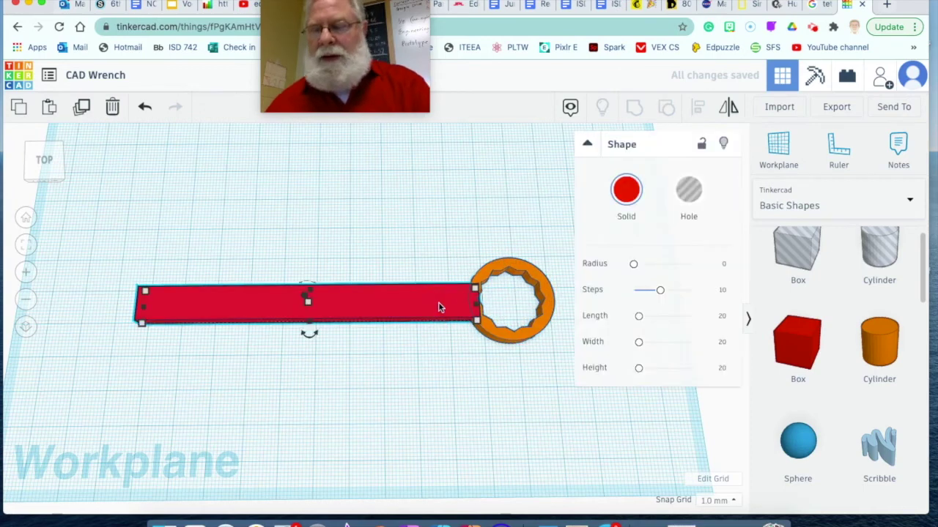
key("Right")
key("Right")
key("Right")
key("Right")
key("Right")
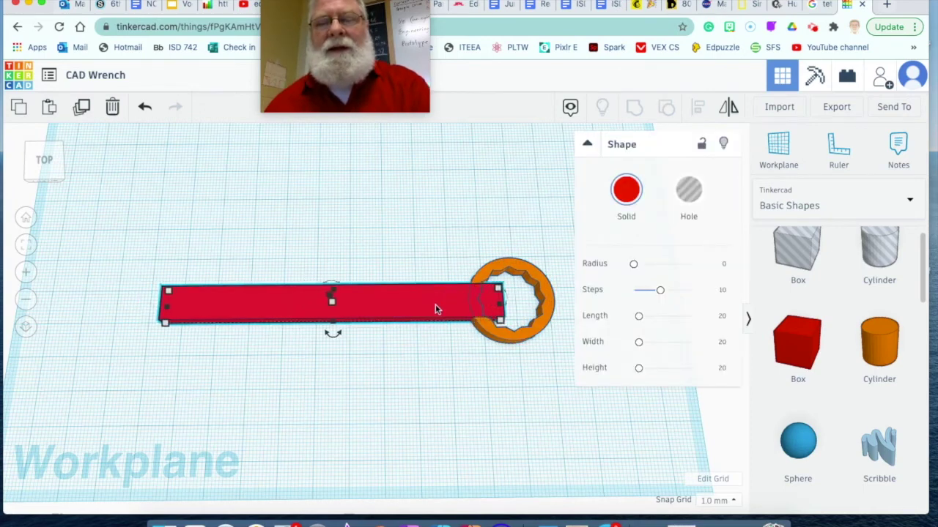
key("Left")
key("Left")
key("Left")
key("Left")
key("Left")
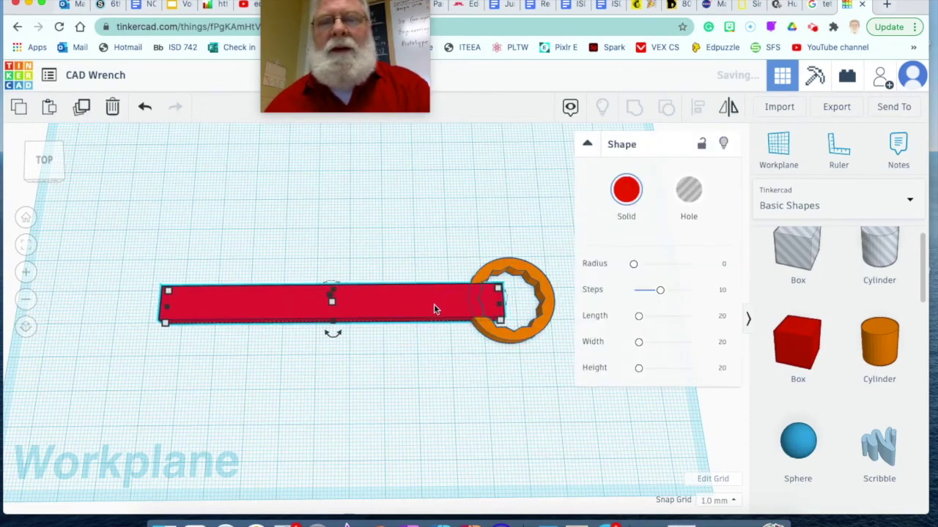
key("Left")
key("Left")
key("Left")
key("Left")
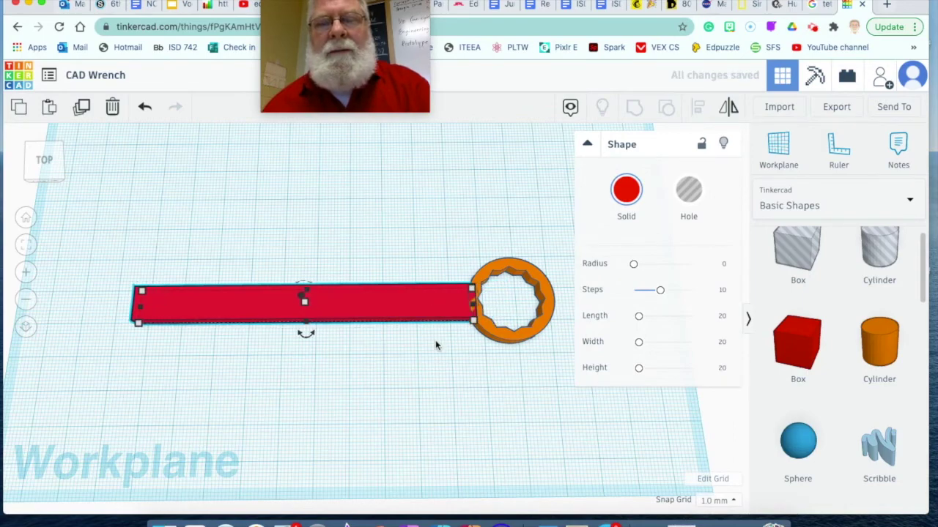
right_click_drag(435, 344, 410, 374)
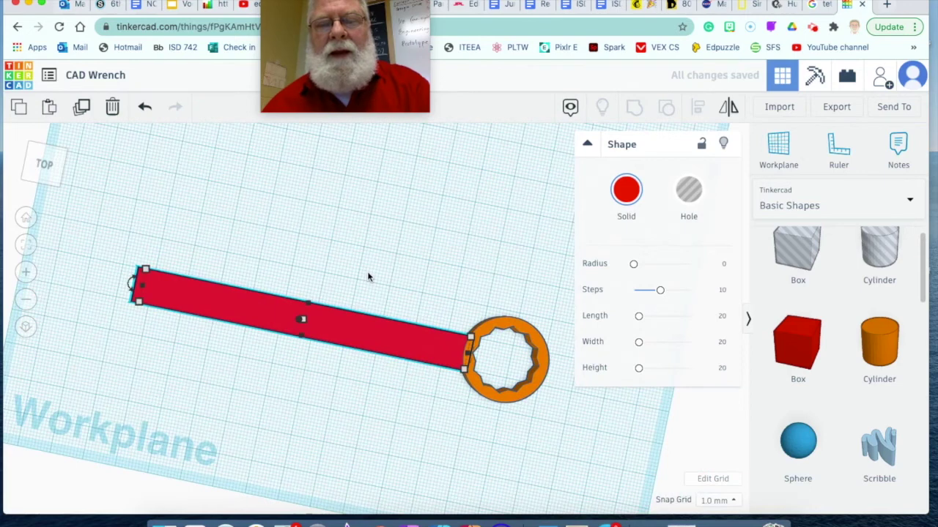
Step: Select the bar and ring, center the bar on the ring with Align, and group them
left_click_drag(372, 268, 536, 418)
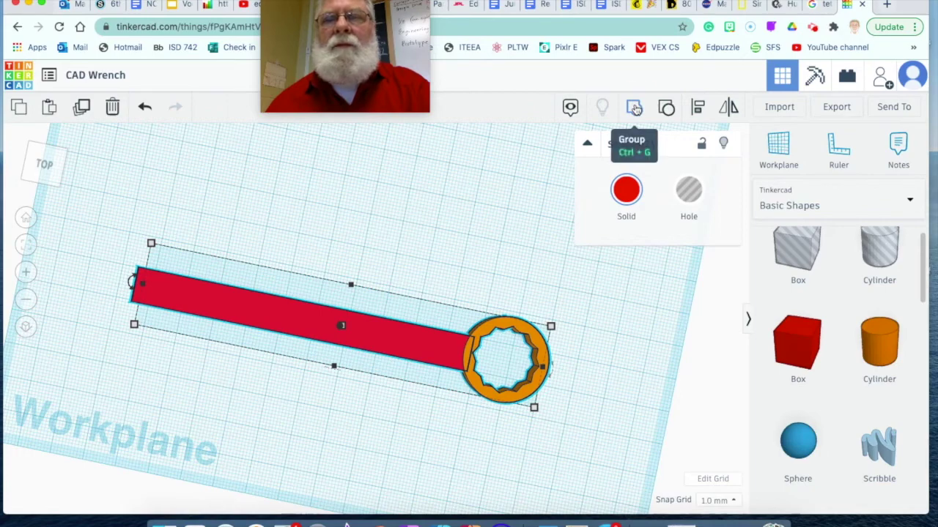
left_click(635, 109)
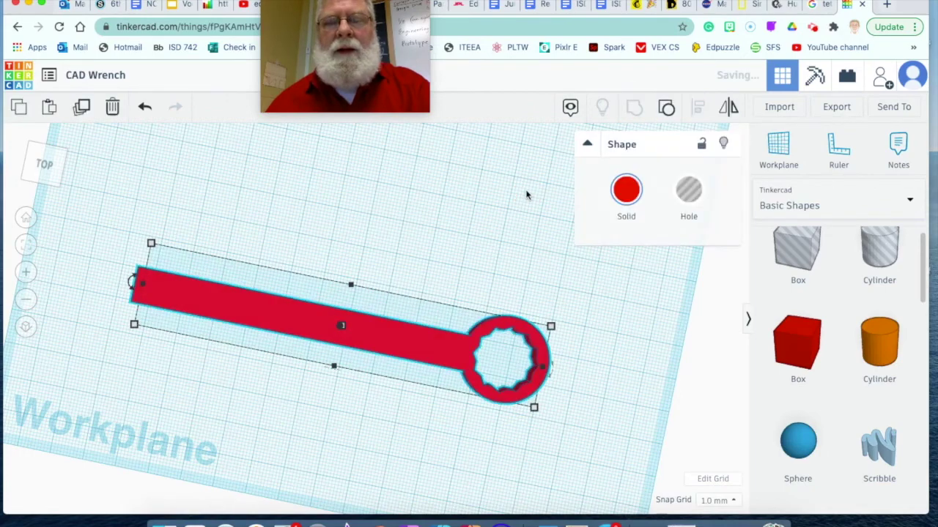
key("ctrl+z")
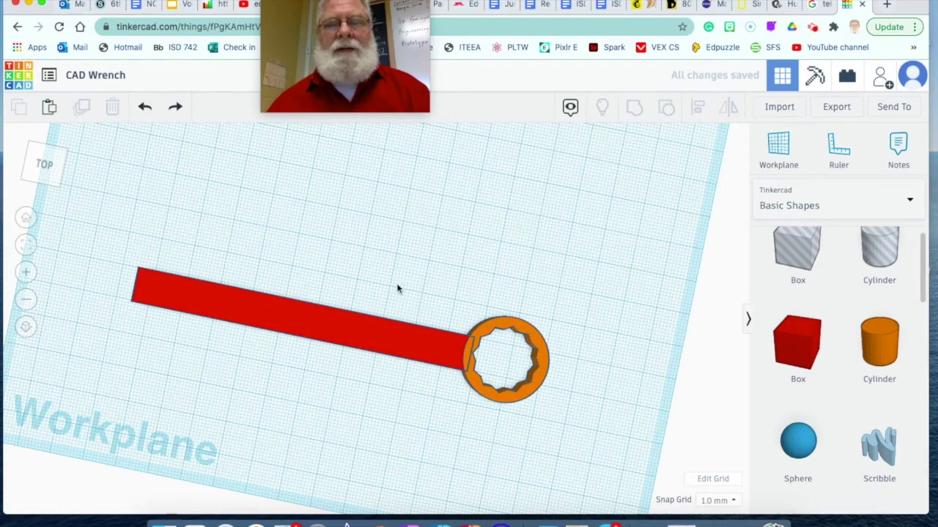
left_click_drag(397, 290, 570, 413)
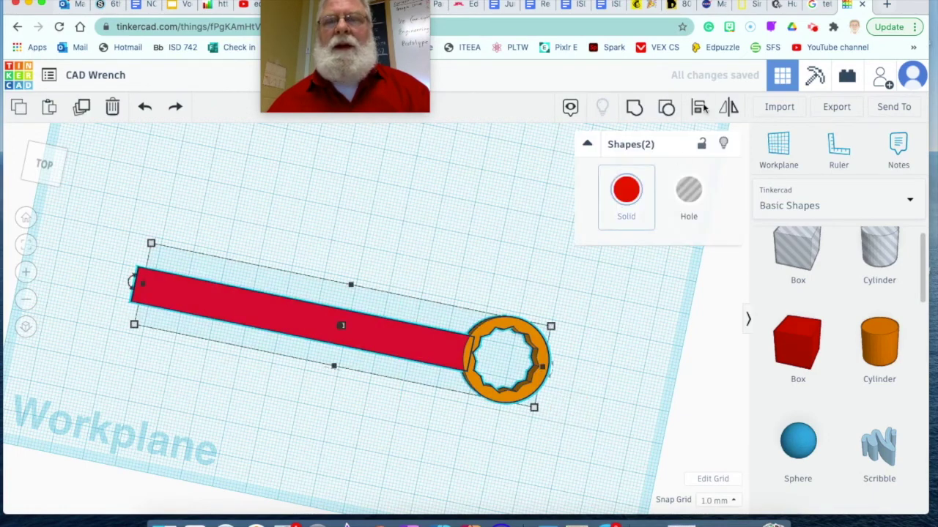
left_click(698, 107)
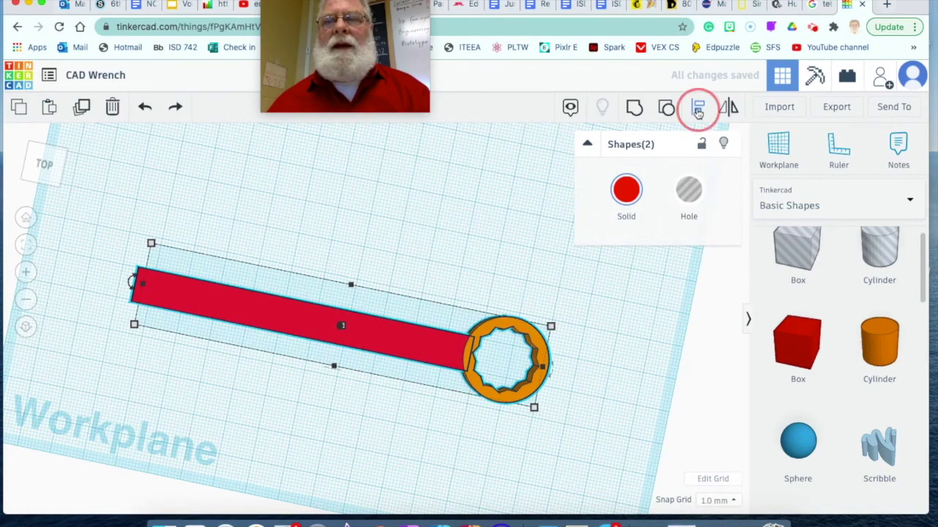
left_click(553, 372)
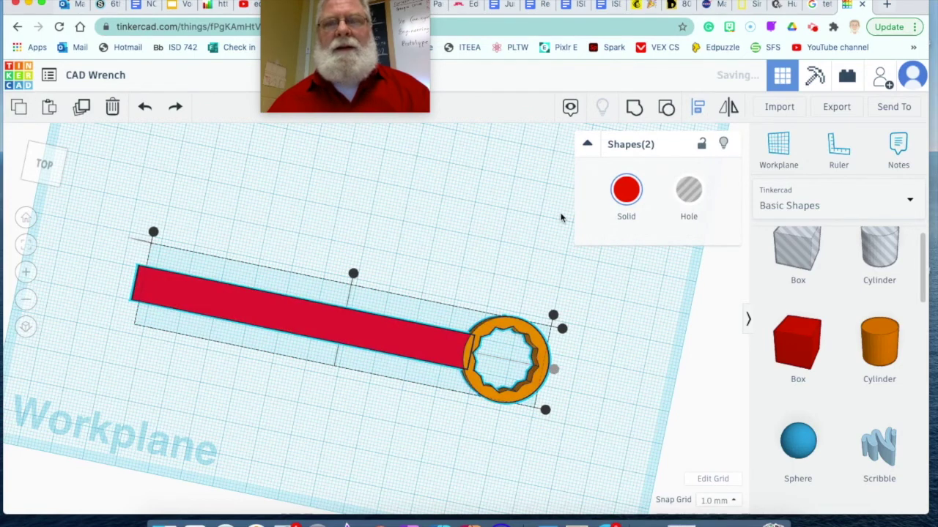
left_click(635, 110)
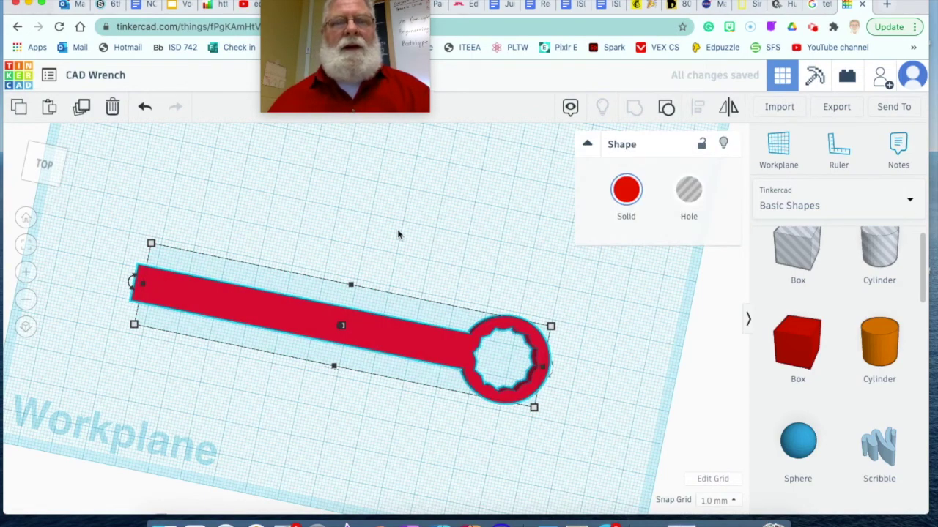
Step: Move the red wrench handle up and to the right on the workplane
scroll(454, 197, "up", 2)
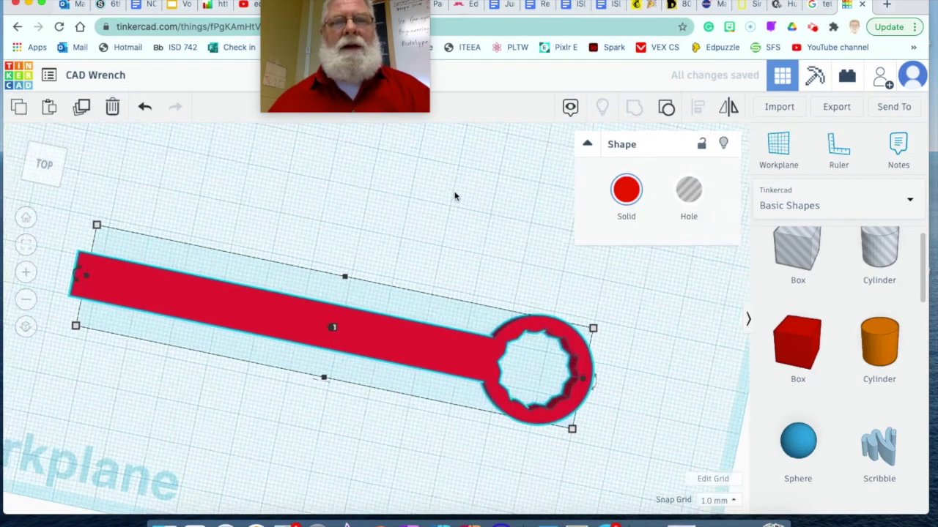
scroll(452, 196, "down", 4)
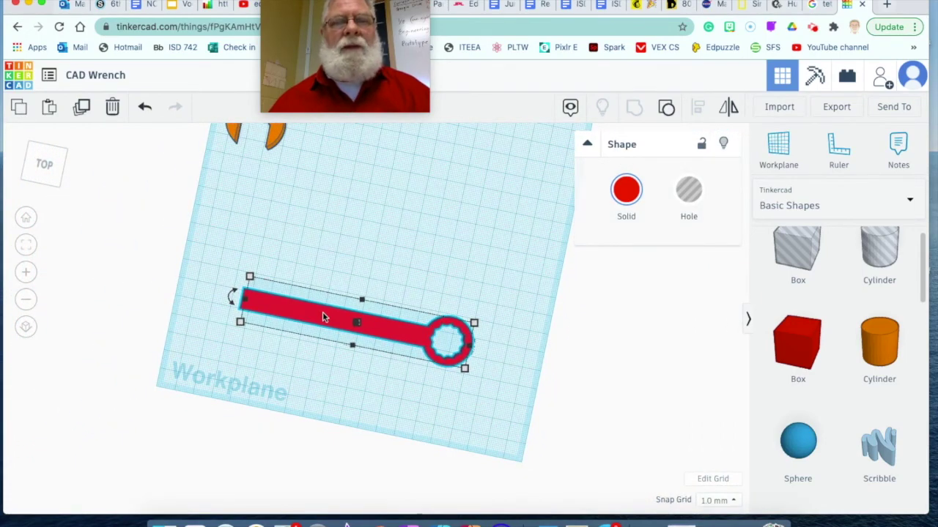
left_click_drag(324, 317, 392, 205)
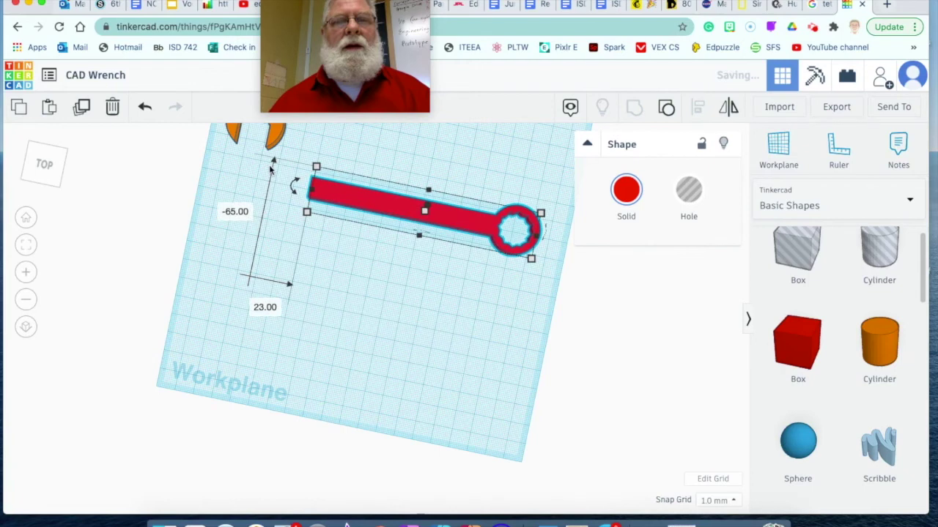
Step: Bring the orange C-shaped open-end head down onto the workplane and rotate it
left_click(275, 135)
left_click_drag(273, 136, 260, 223)
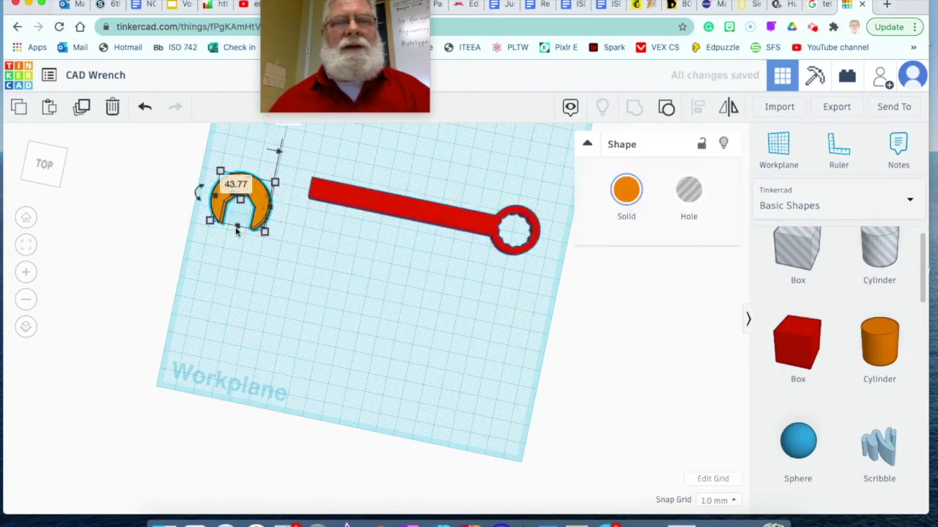
left_click_drag(194, 191, 236, 174)
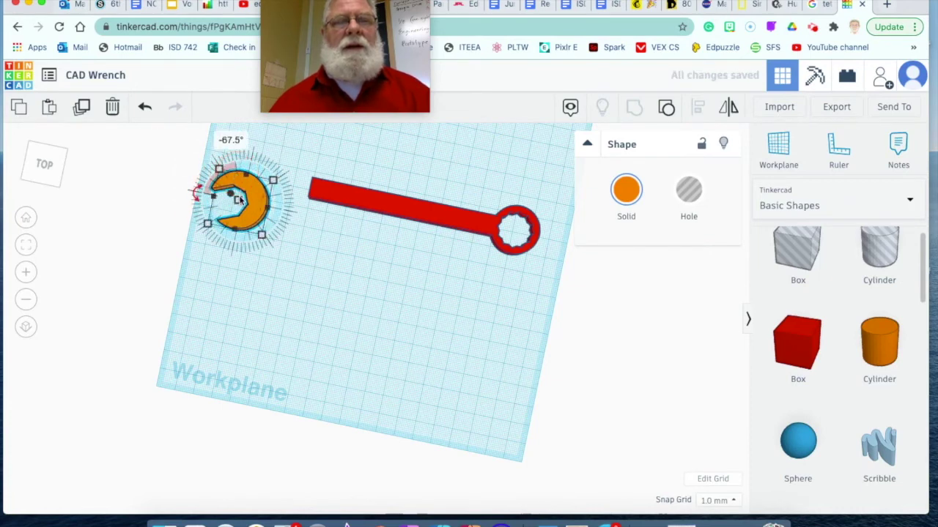
left_click(351, 273)
Step: Slide the head and handle together so the head meets the bar's left end
left_click_drag(262, 205, 284, 179)
left_click(344, 197)
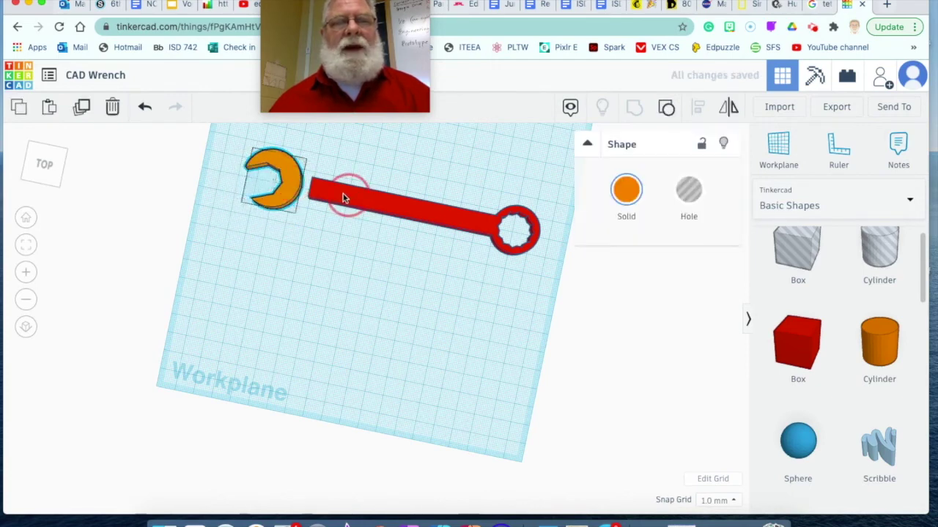
left_click_drag(345, 198, 335, 192)
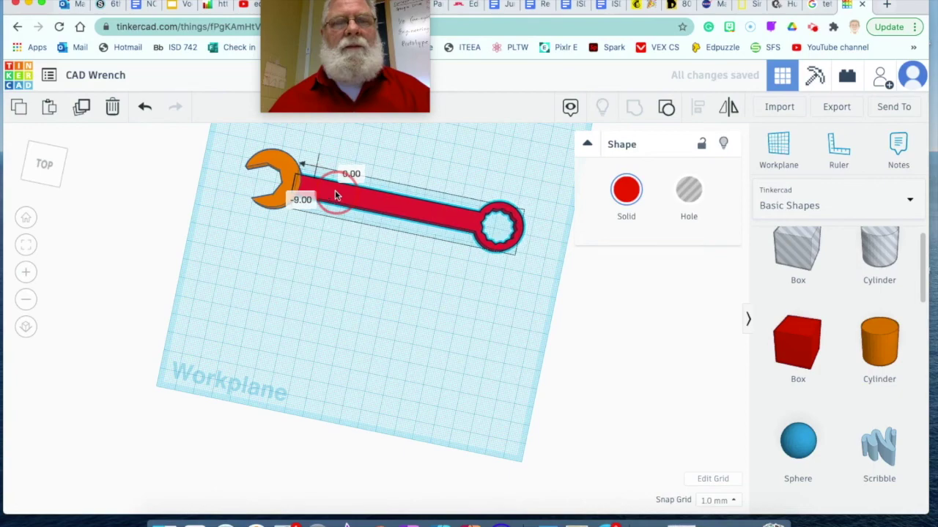
scroll(316, 249, "up", 2)
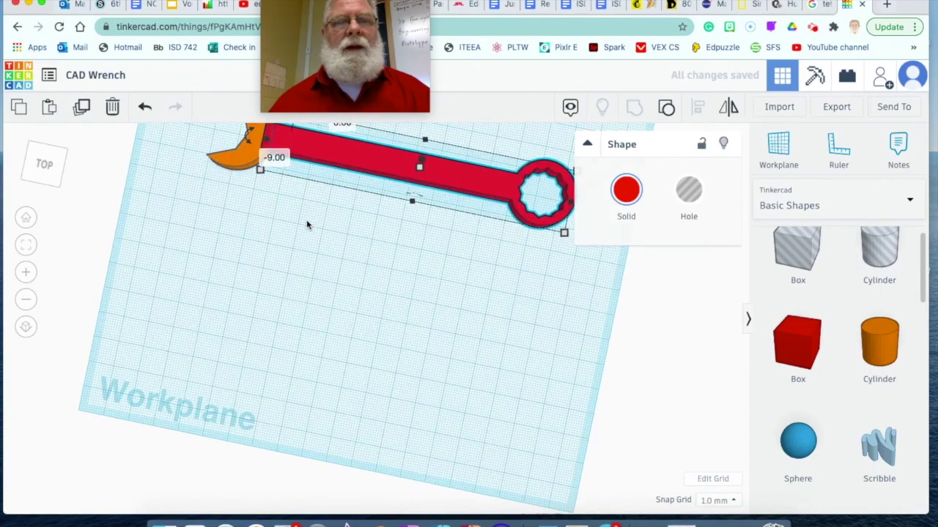
scroll(308, 225, "down", 6)
Step: Select handle and head, align them, group them into one orange wrench, then undo once
left_click(290, 187)
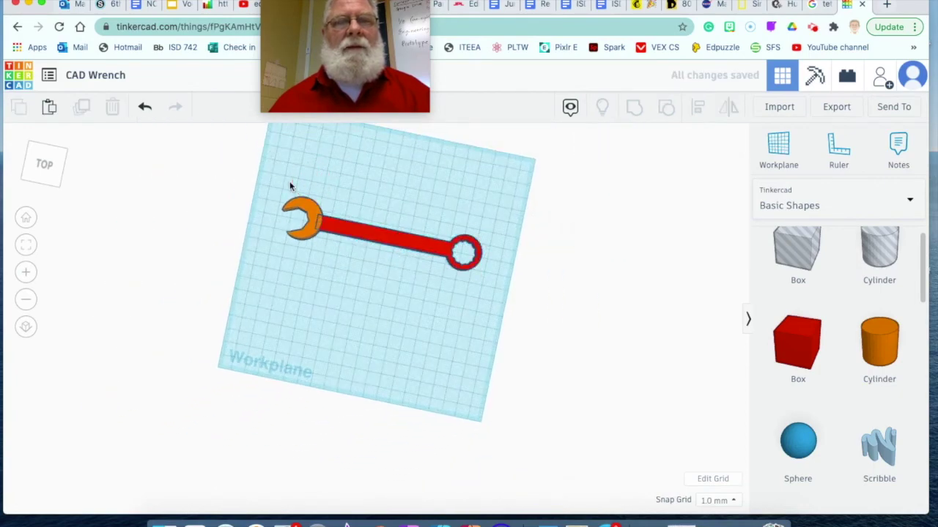
left_click_drag(292, 181, 476, 293)
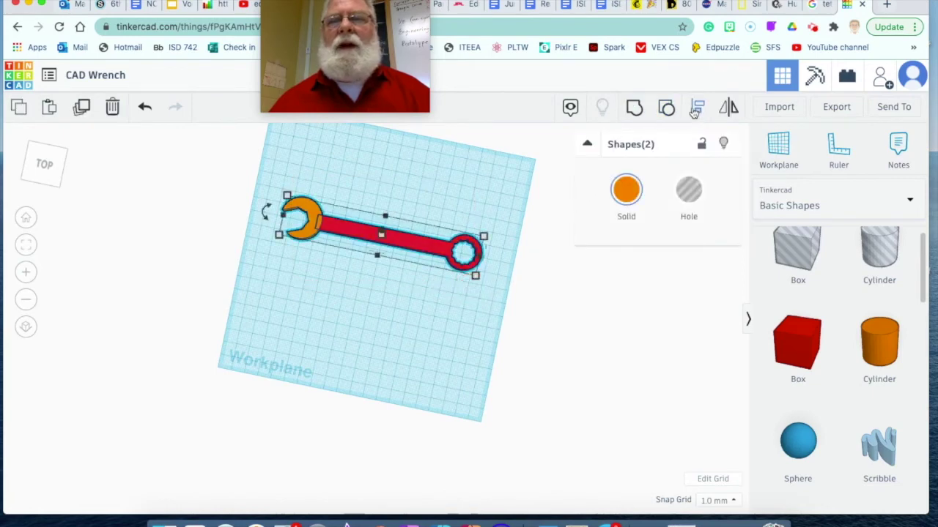
left_click(697, 108)
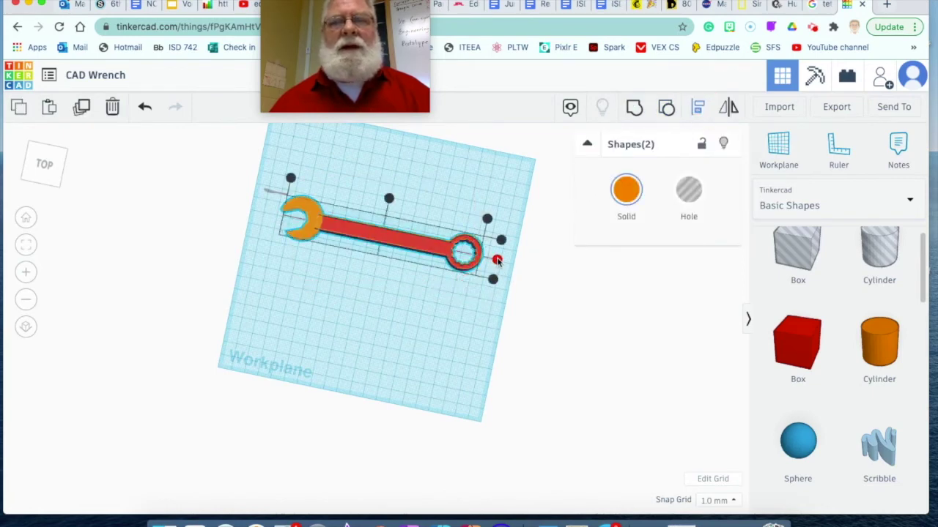
left_click(498, 260)
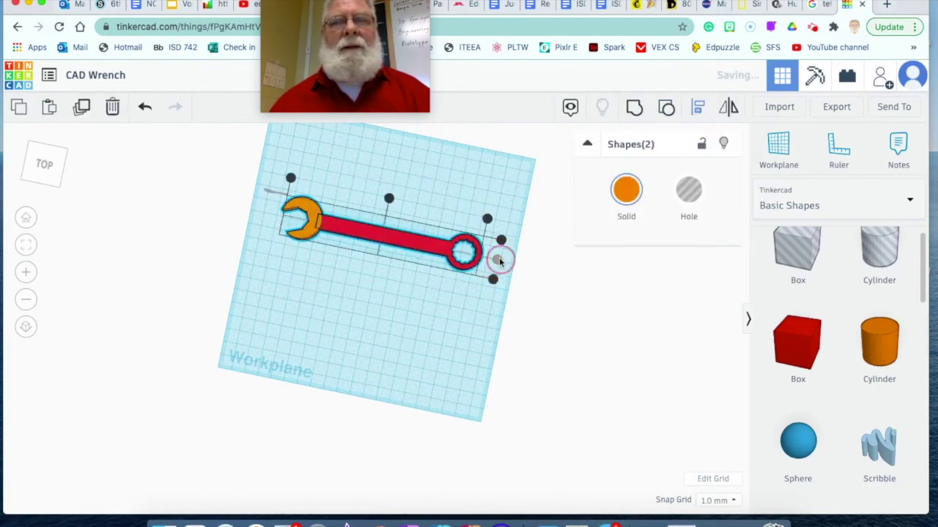
left_click(634, 110)
left_click(523, 331)
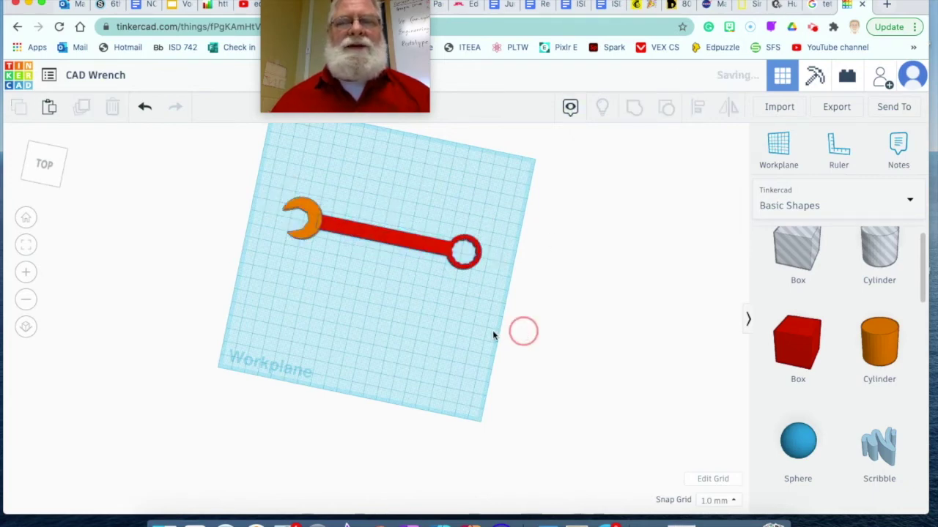
key("ctrl+z")
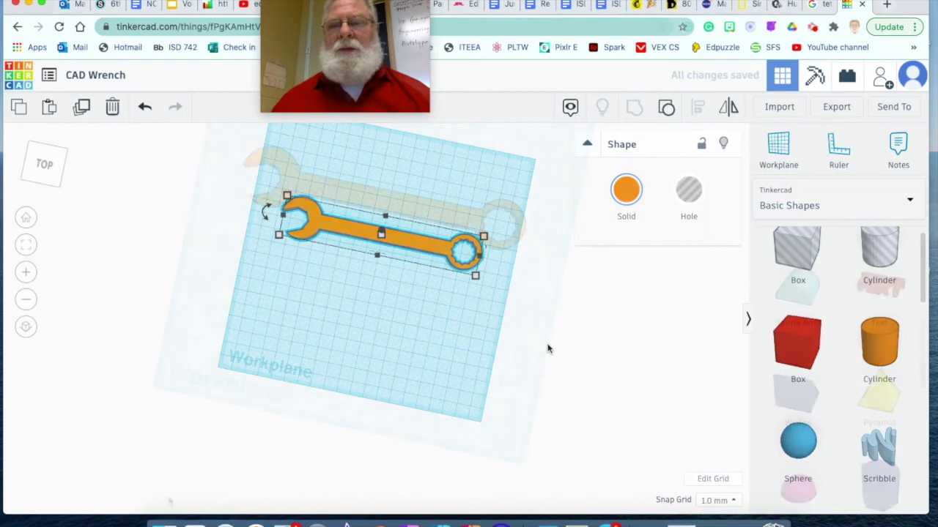
Step: Add a Text shape below the wrench and replace TEXT with the person's full name
scroll(843, 351, "down", 5)
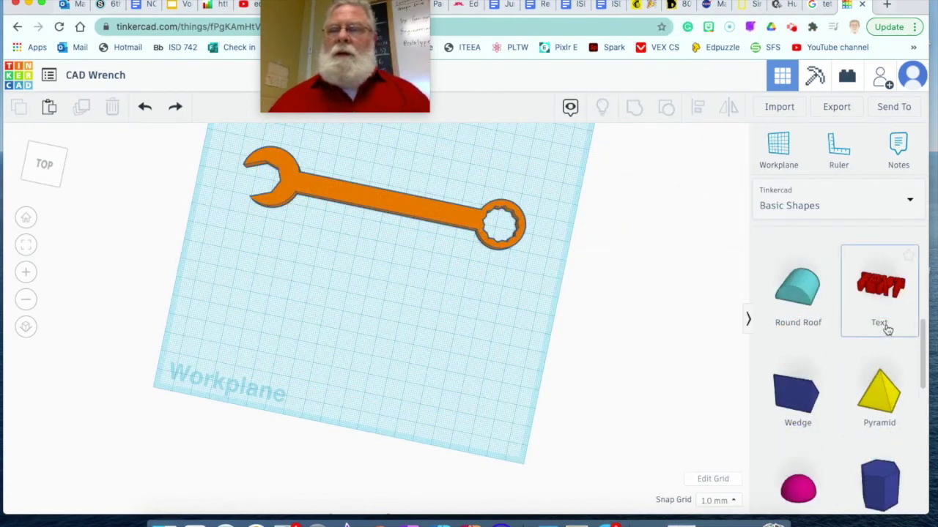
scroll(854, 335, "up", 2)
scroll(838, 344, "up", 1)
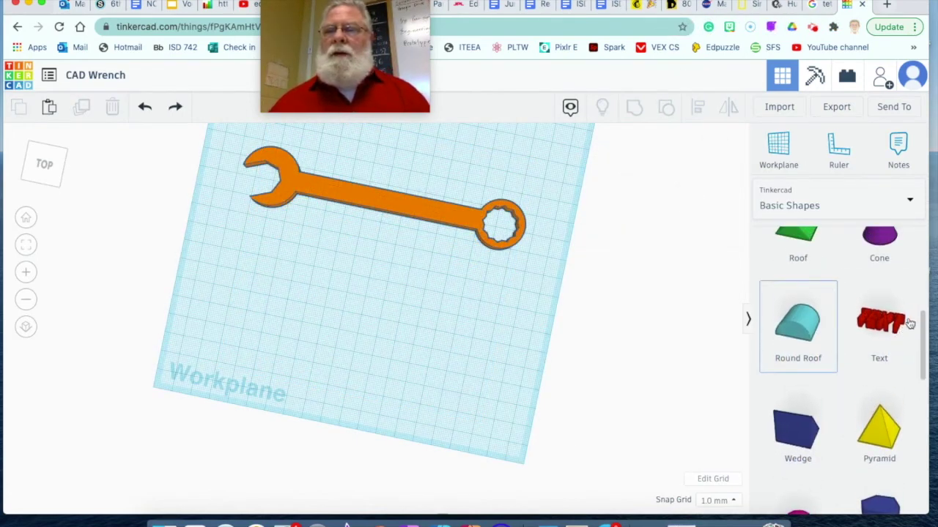
left_click(887, 325)
left_click(438, 382)
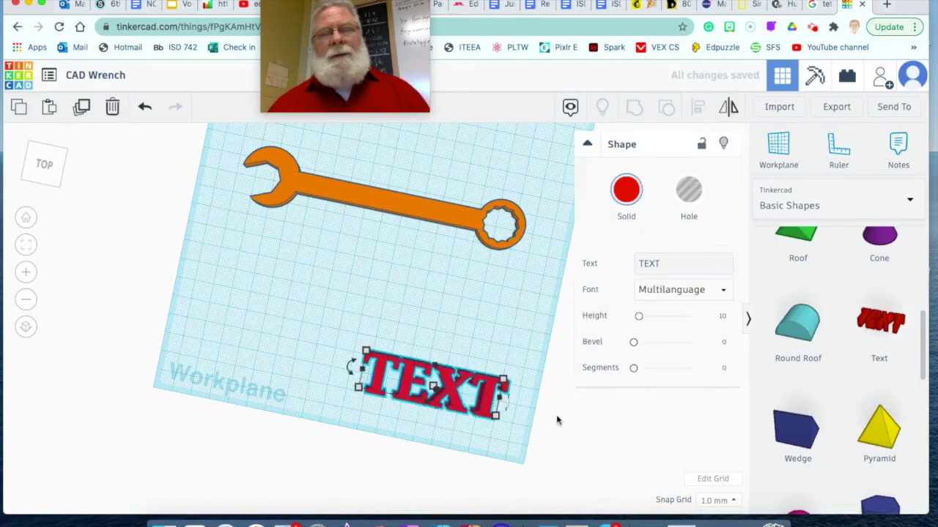
left_click(669, 261)
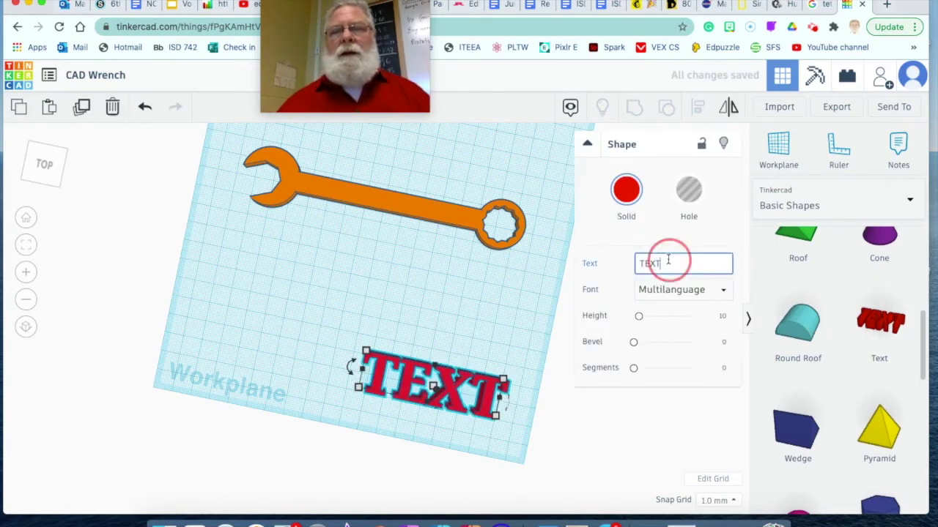
key("BackSpace")
key("BackSpace")
key("BackSpace")
key("BackSpace")
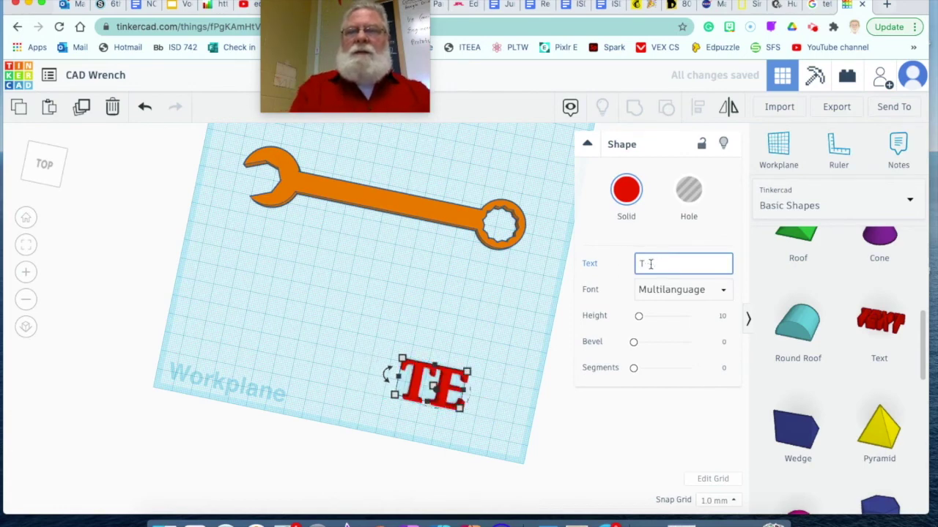
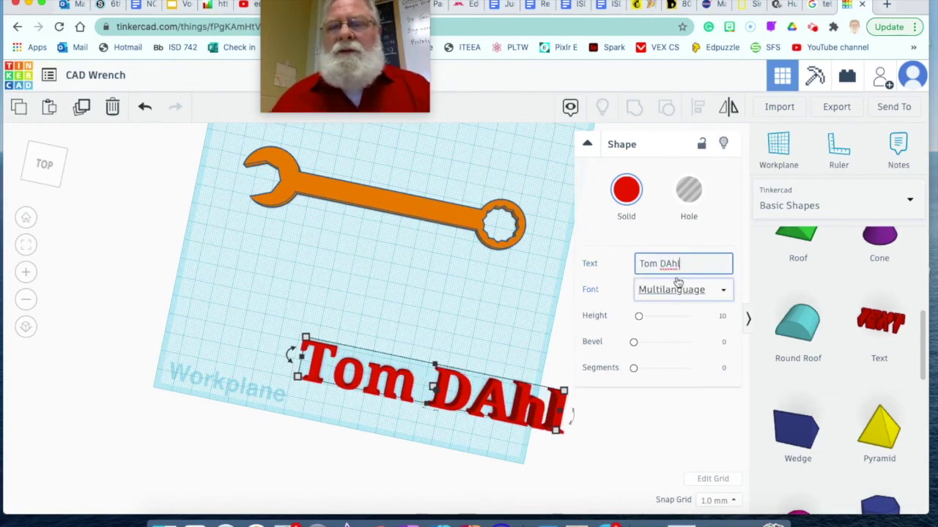
Step: Switch the name text to the Sans font and shrink it to about 54.40 by 8.41 mm
left_click(681, 288)
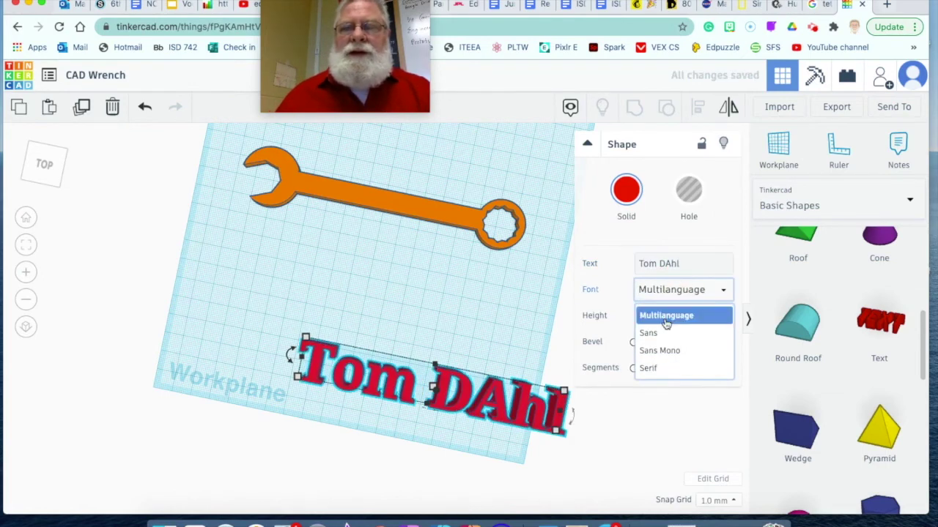
left_click(648, 334)
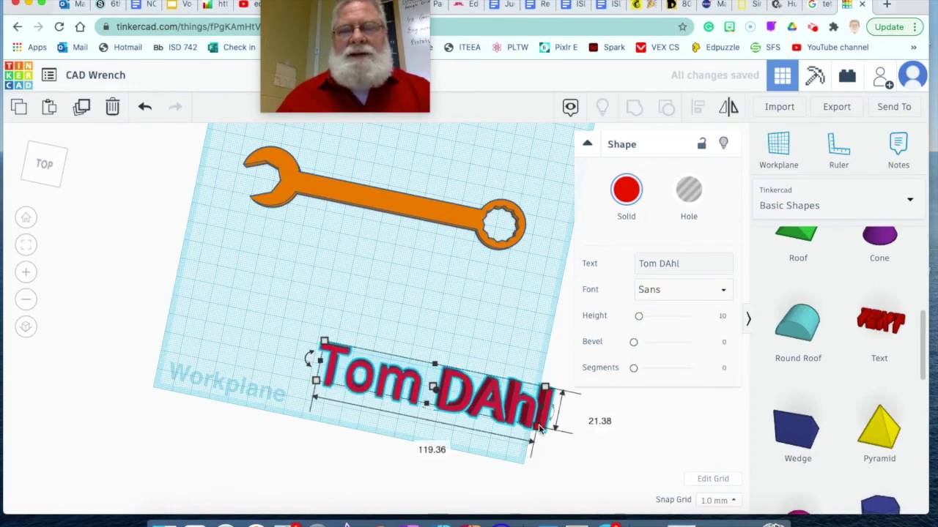
left_click_drag(537, 426, 424, 378)
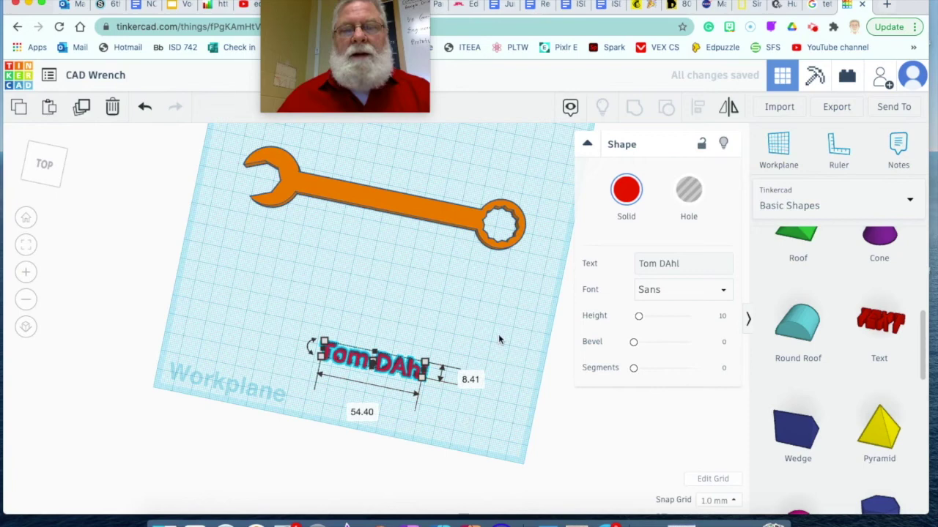
Step: Correct the capitalisation of the surname and reselect the name text
left_click(676, 258)
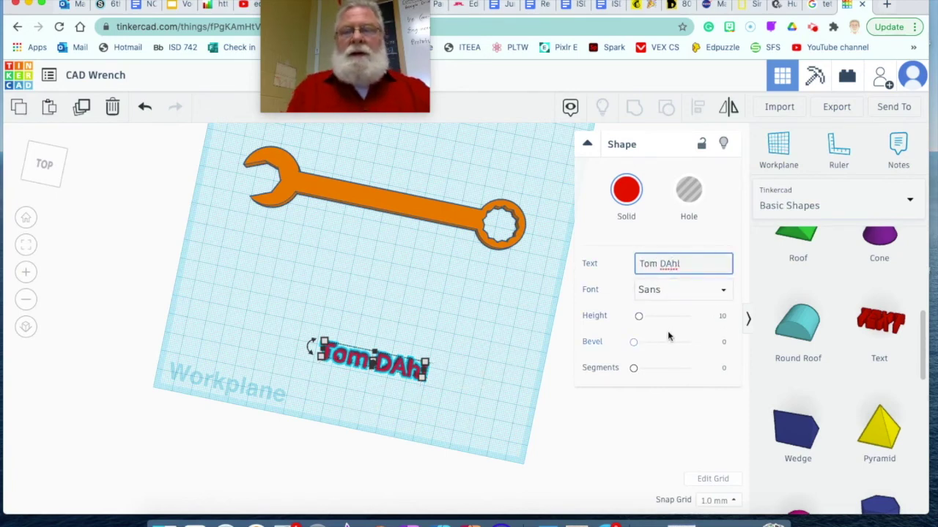
key("BackSpace")
type("a")
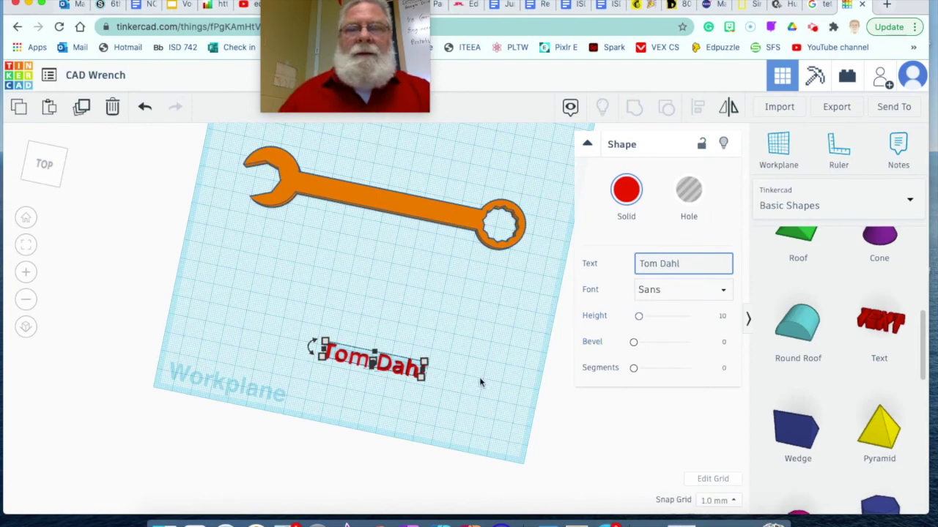
left_click(476, 379)
left_click(403, 371)
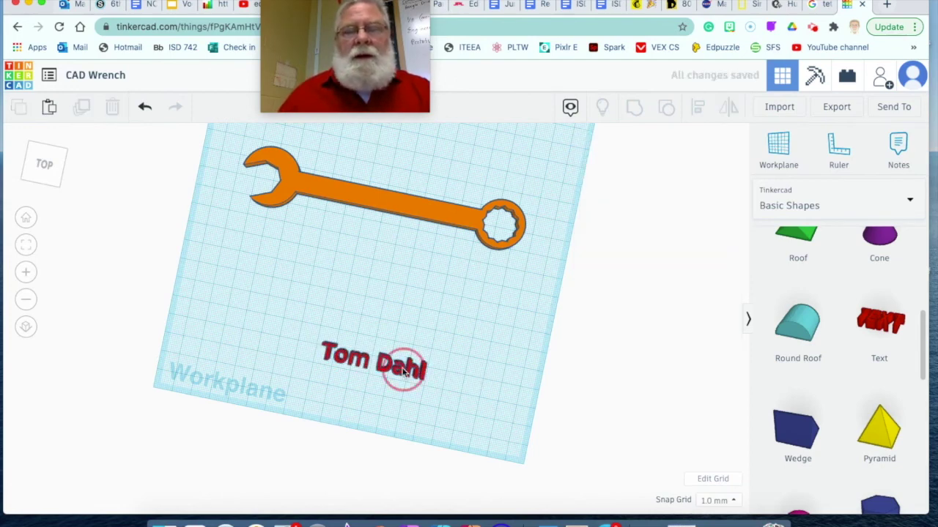
Step: Move the name text onto the wrench handle and shrink it slightly
left_click_drag(405, 372, 394, 211)
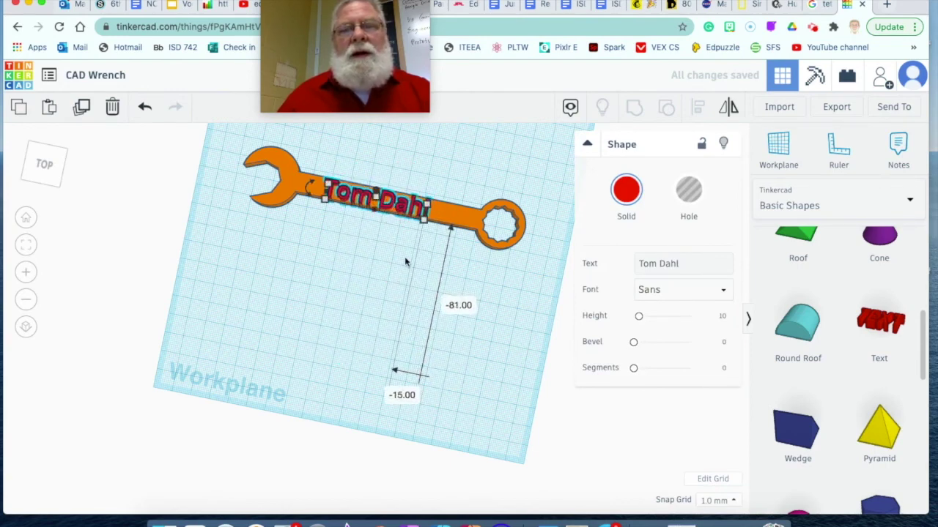
left_click(419, 212)
left_click_drag(419, 214, 413, 221)
left_click(392, 204)
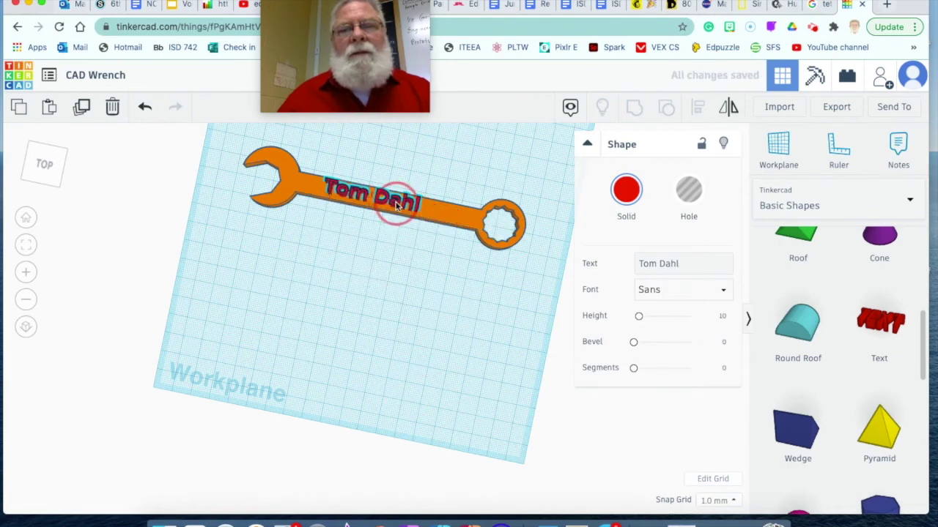
left_click(398, 209)
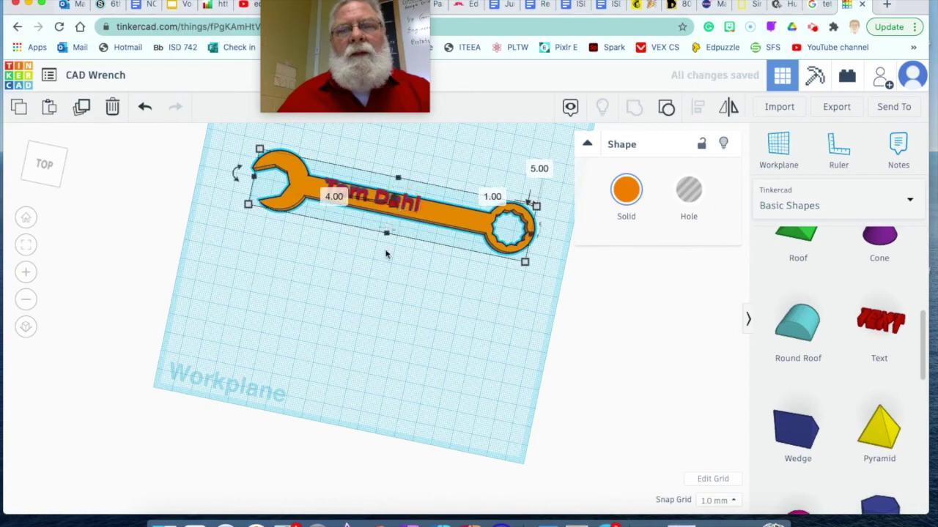
left_click(364, 266)
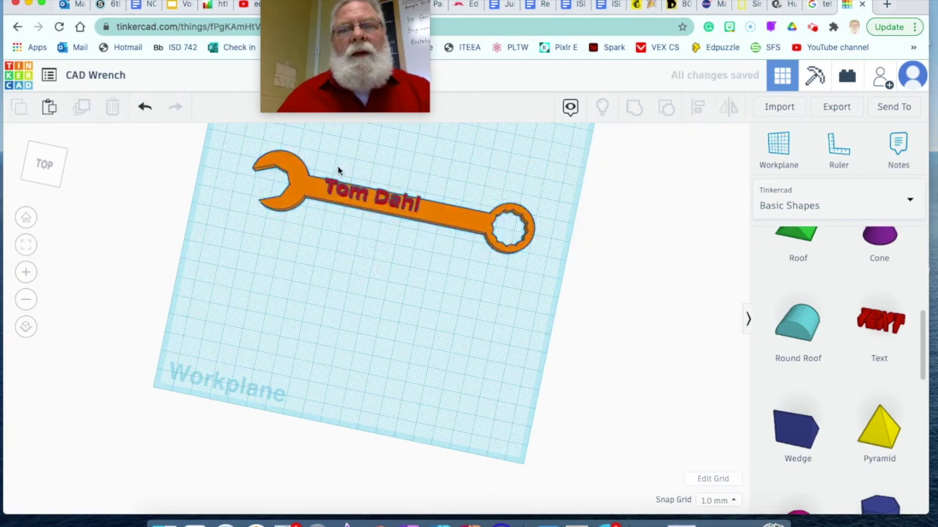
key("ctrl+a")
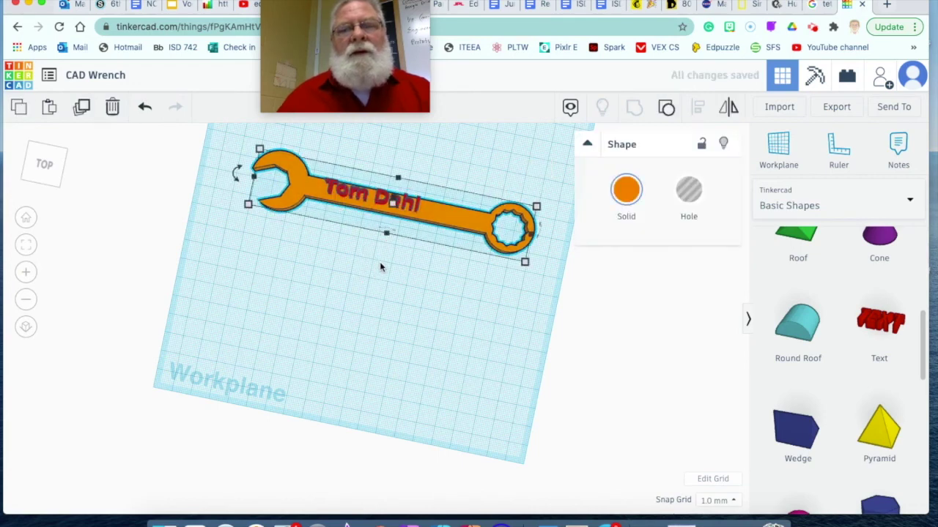
left_click(352, 291)
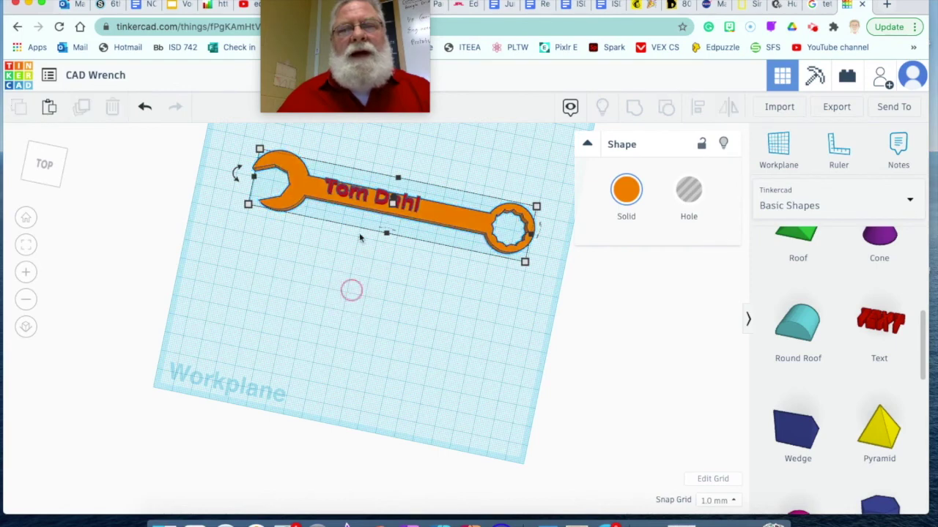
left_click(360, 195)
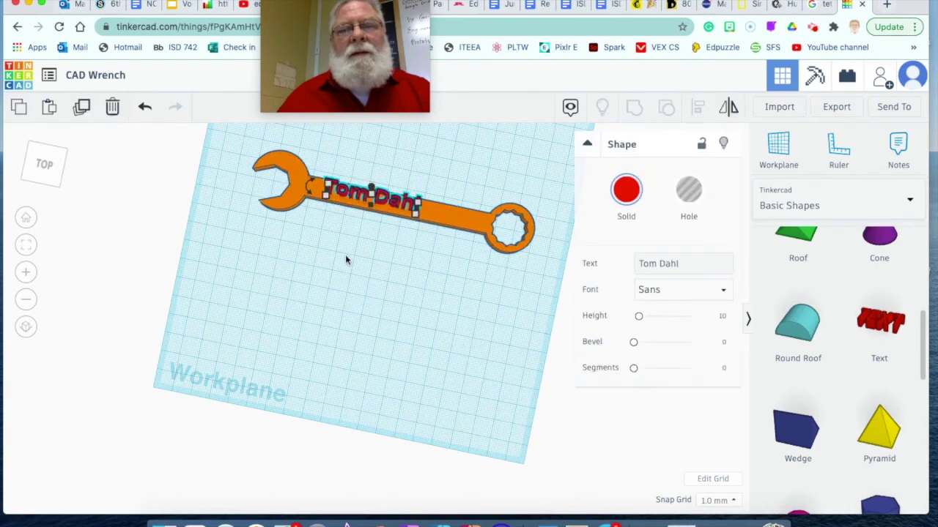
Step: Lower the name text's height to 5.00 so it sits in the wrench, viewed from above
right_click_drag(345, 257, 337, 213)
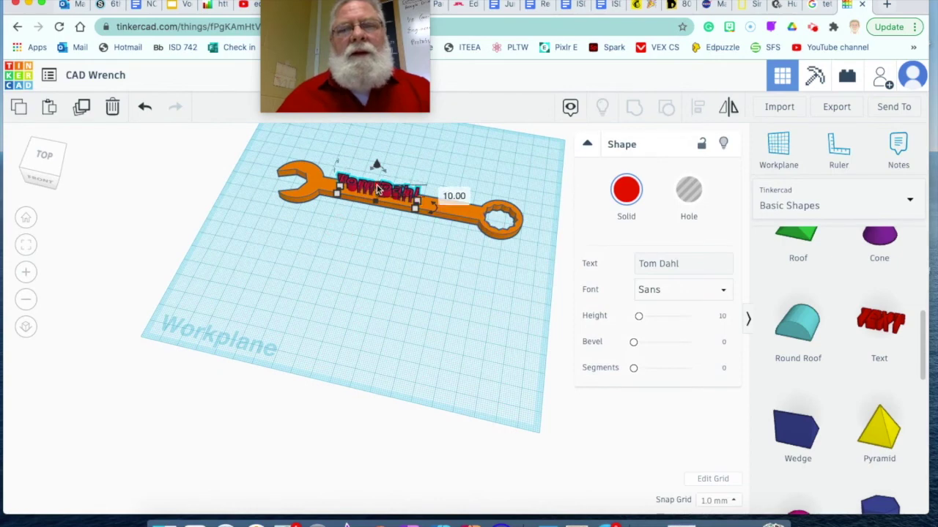
left_click_drag(378, 190, 377, 196)
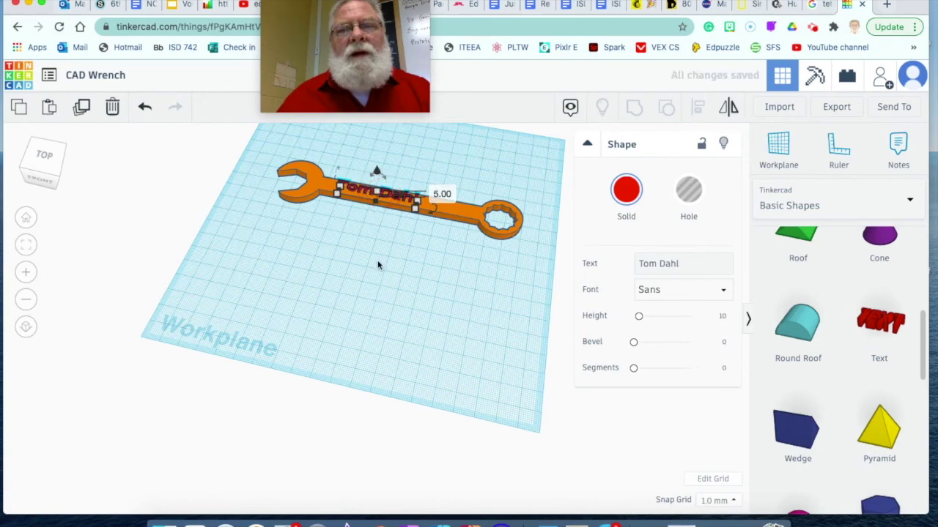
left_click(379, 263)
right_click_drag(358, 212, 394, 292)
Step: Zoom and orbit the view in toward the wrench handle
left_click(360, 198)
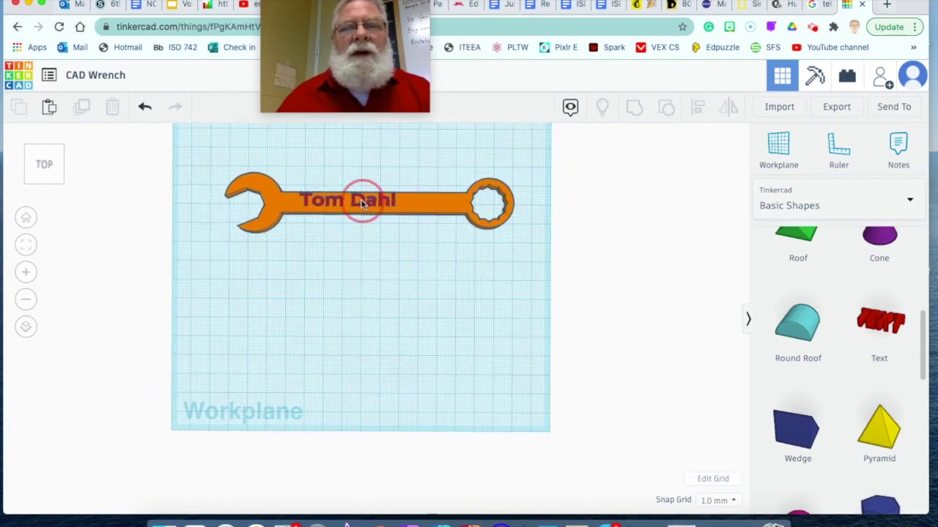
left_click(337, 254)
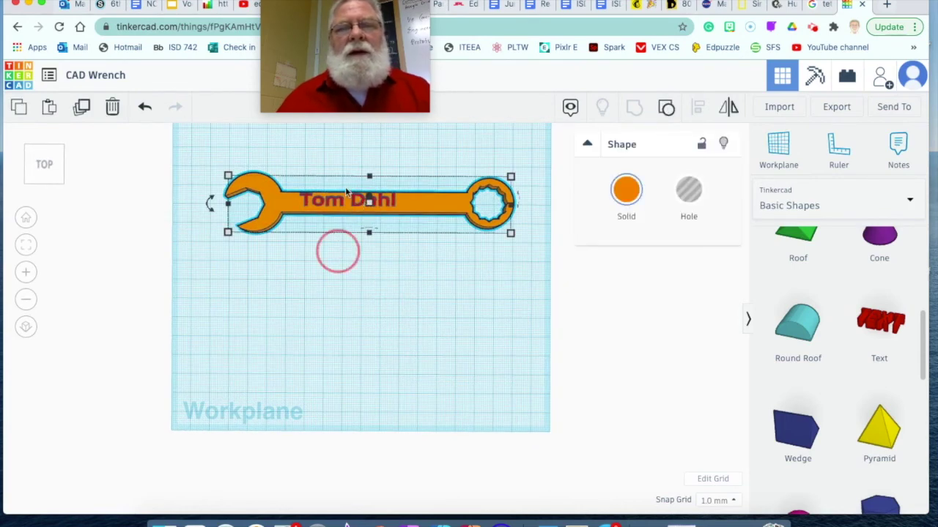
left_click(352, 200)
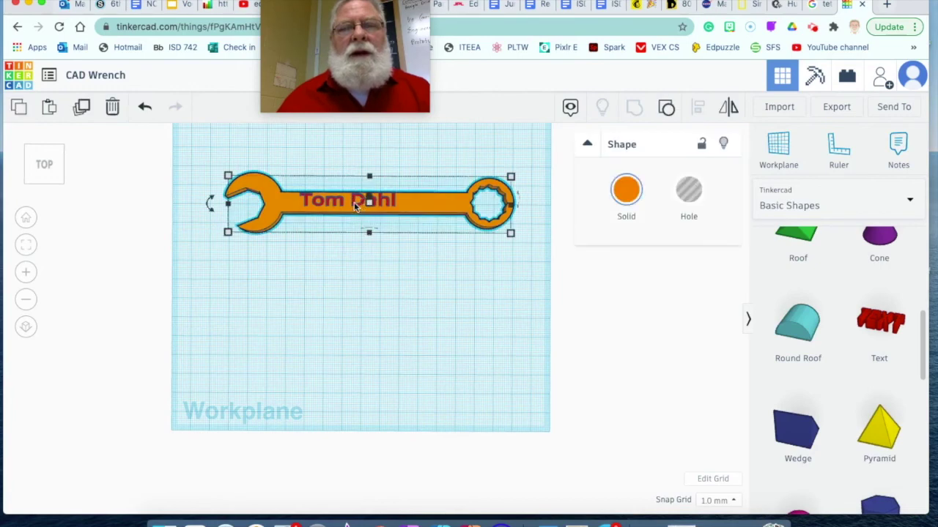
left_click(382, 245)
scroll(350, 243, "up", 5)
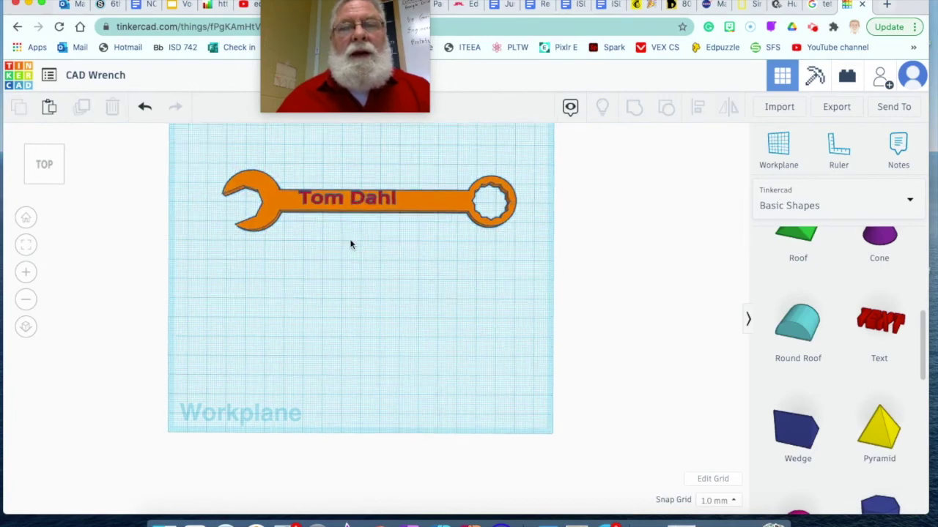
right_click_drag(349, 293, 372, 356)
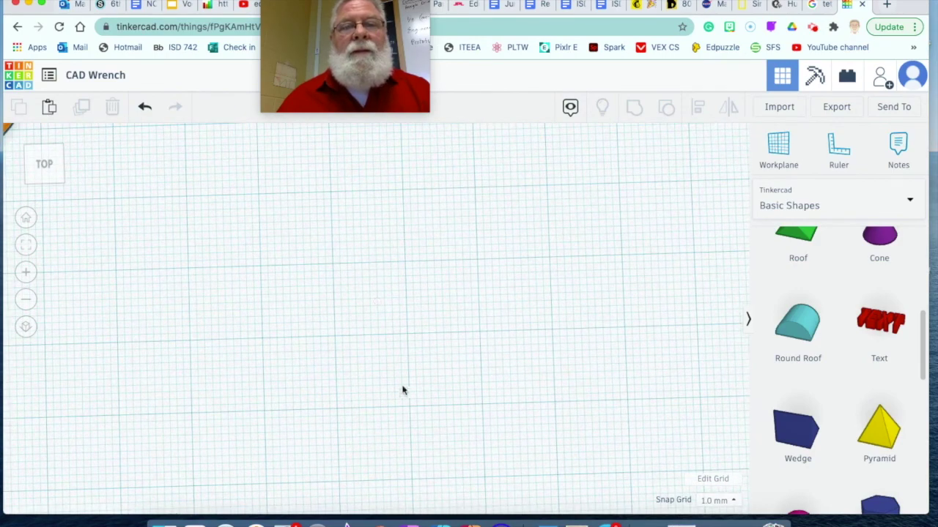
scroll(415, 435, "down", 3)
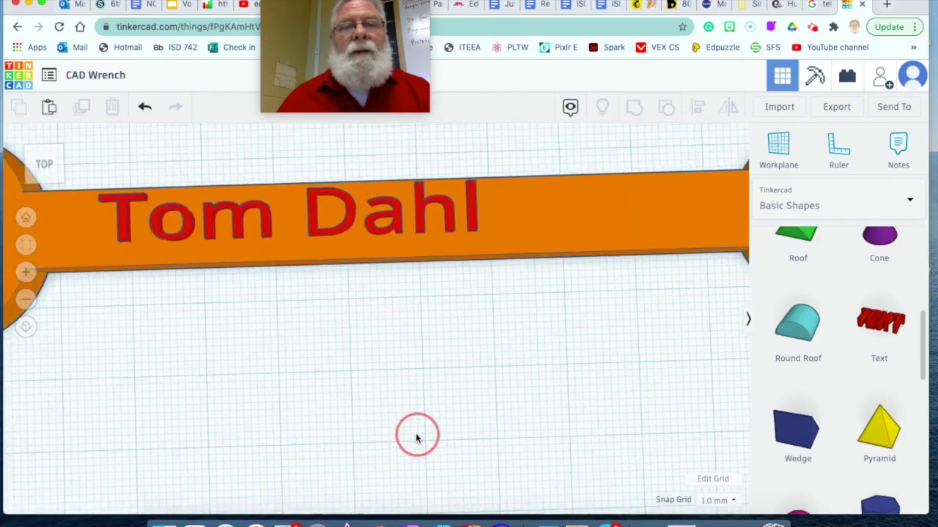
Step: Nudge the name text right twice and down once to centre it on the handle
left_click(351, 218)
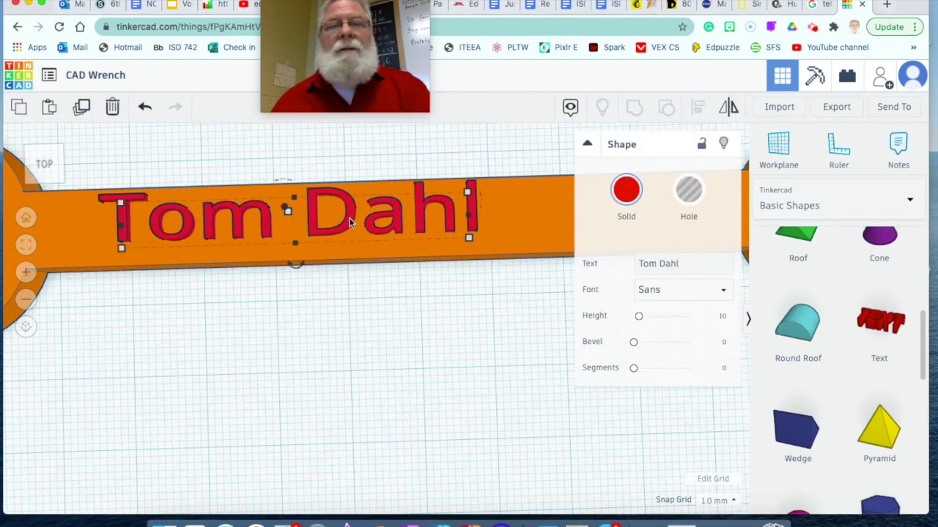
key("Right")
key("Down")
key("Right")
key("Right")
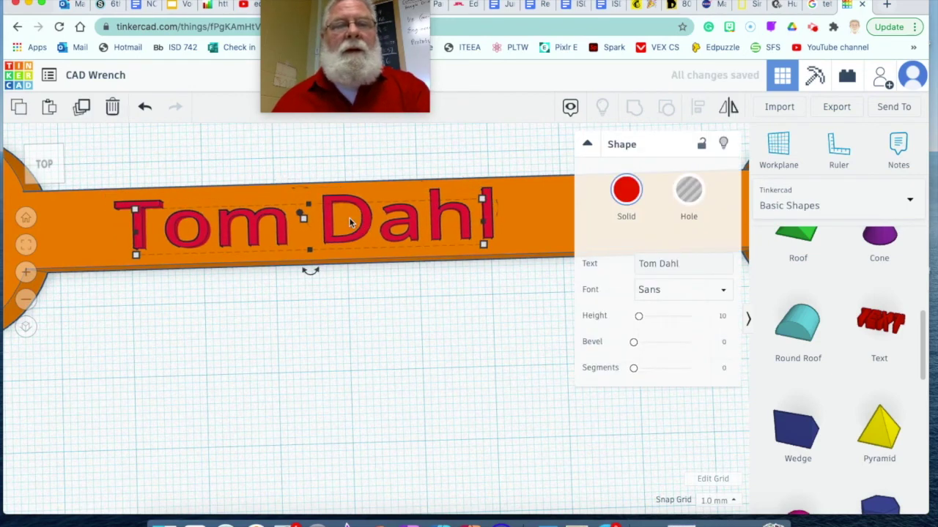
left_click(376, 298)
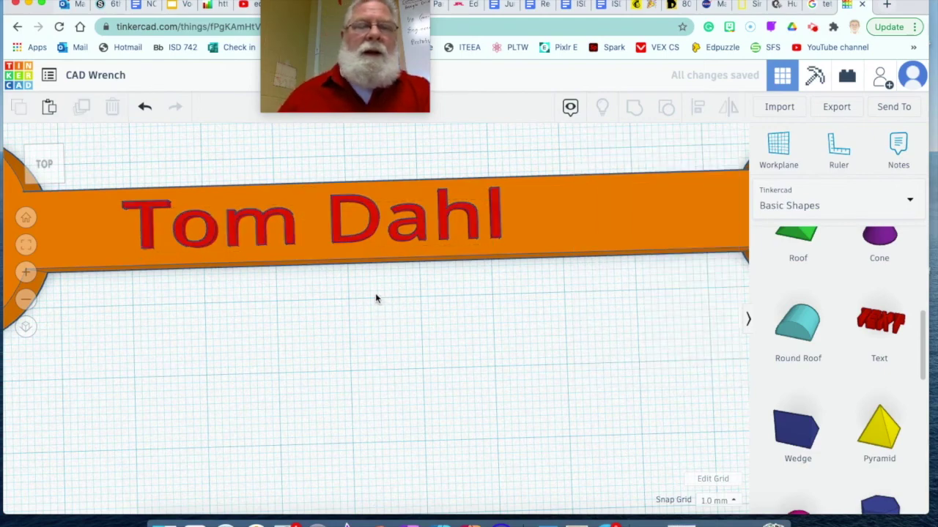
scroll(375, 296, "down", 6)
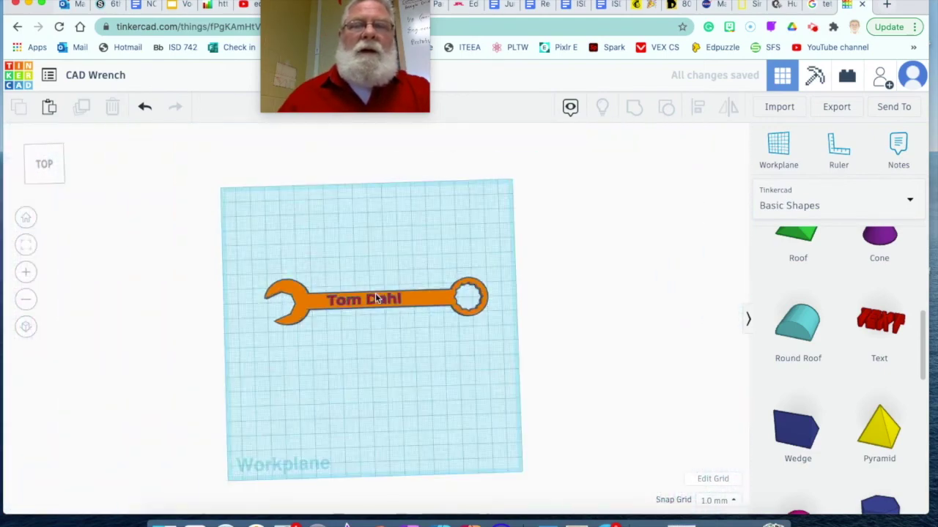
scroll(374, 315, "up", 5)
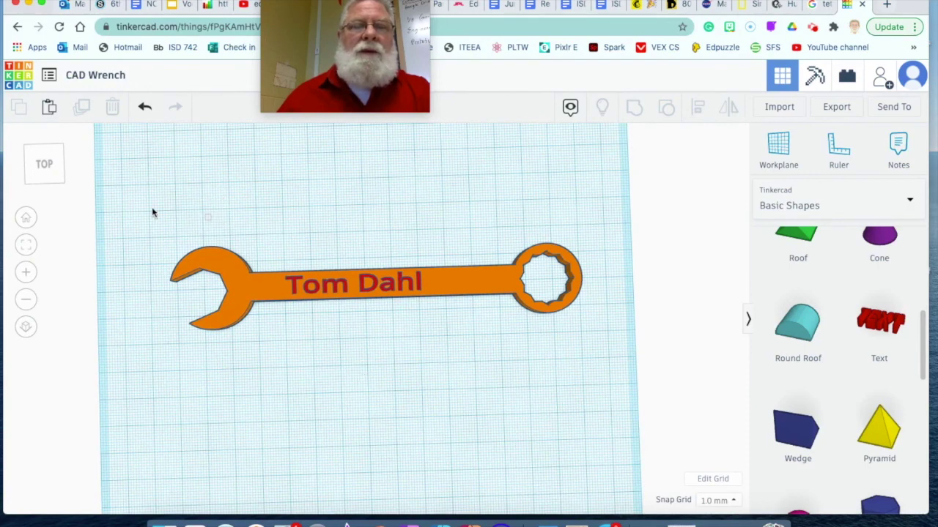
Step: Group the wrench and the name text into a single object
left_click_drag(156, 215, 592, 117)
left_click(634, 108)
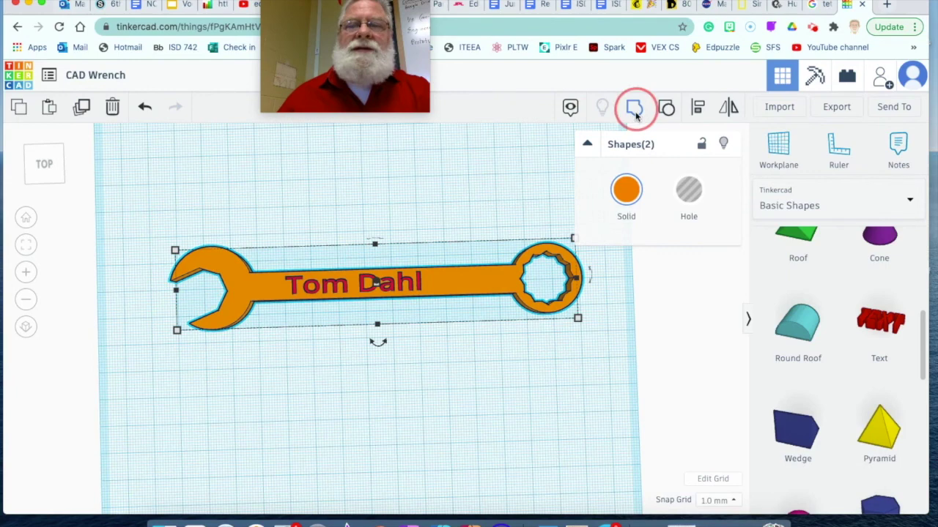
left_click(429, 341)
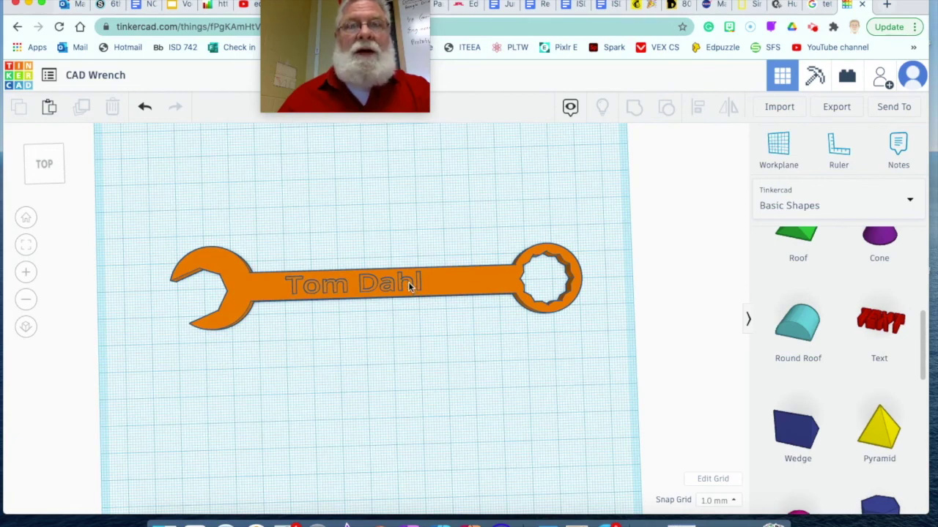
Step: Colour the whole grouped wrench with the light-grey preset from the Solid colour swatch
left_click(464, 282)
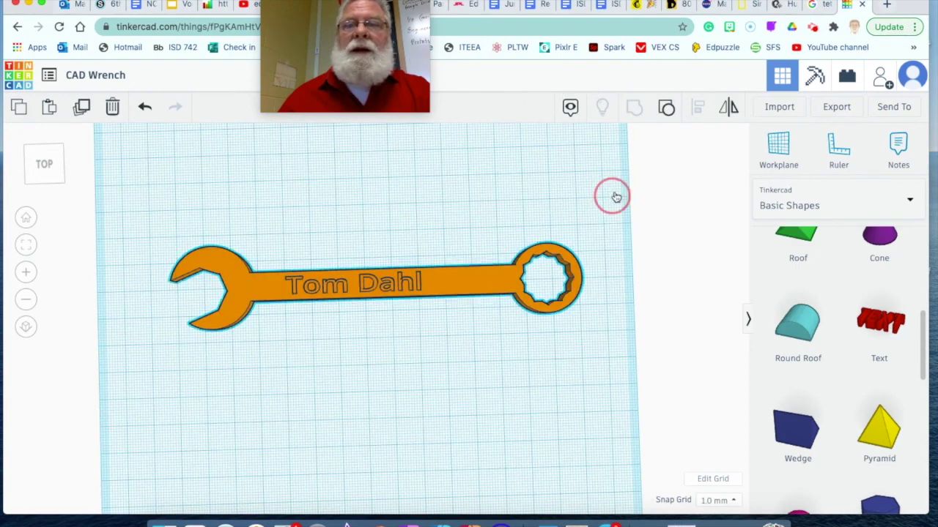
left_click(637, 194)
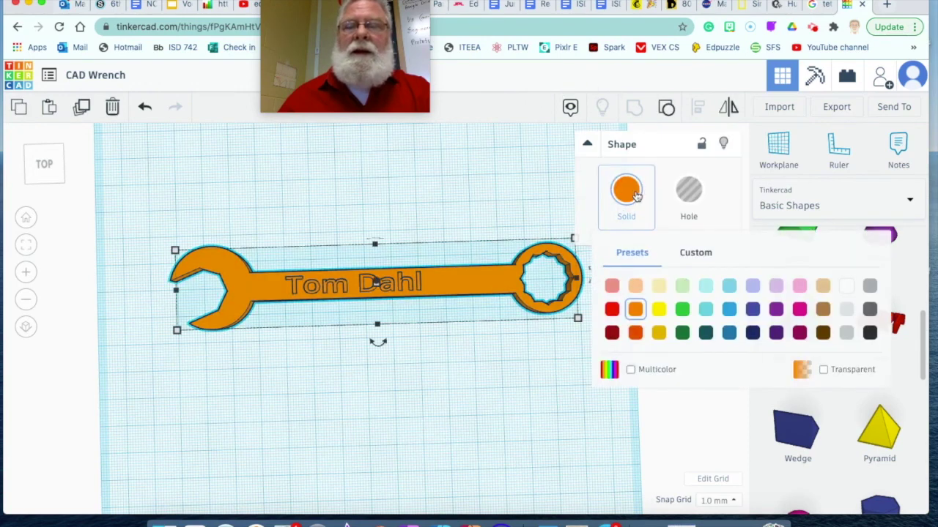
left_click(636, 371)
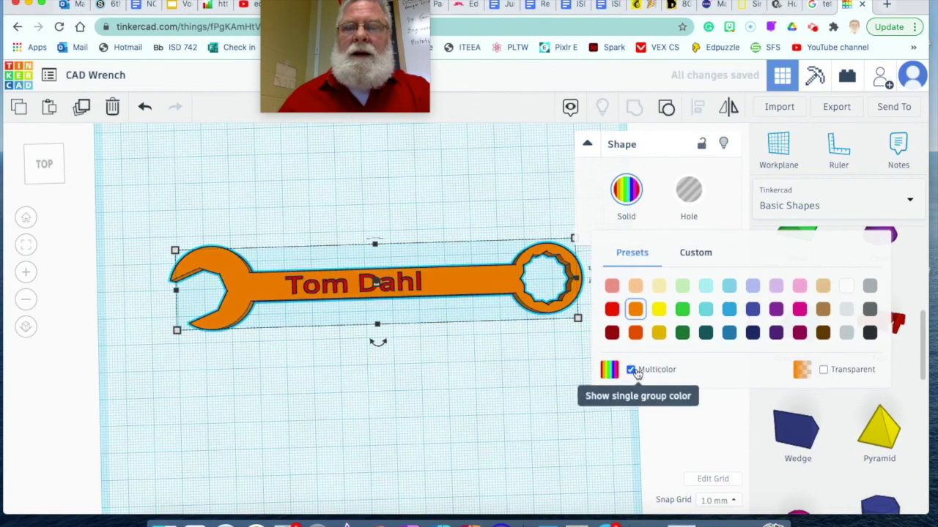
left_click(502, 419)
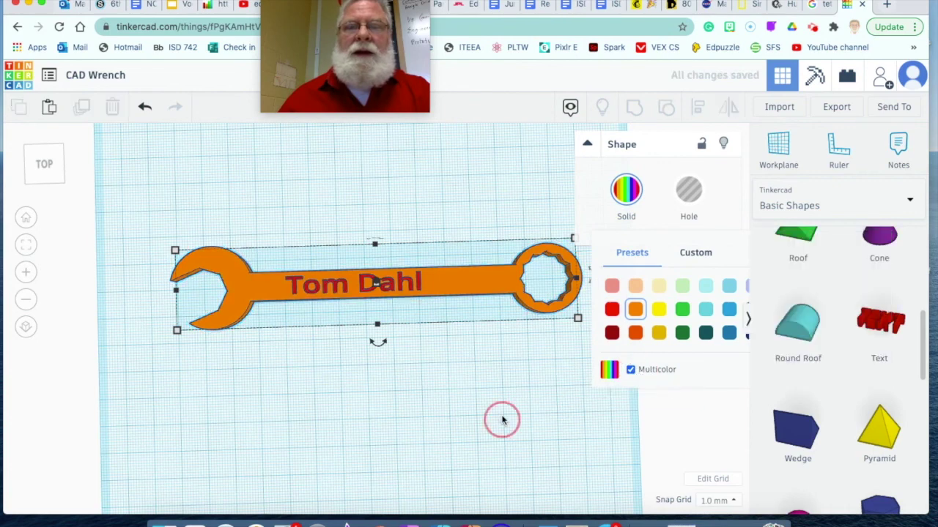
left_click(484, 286)
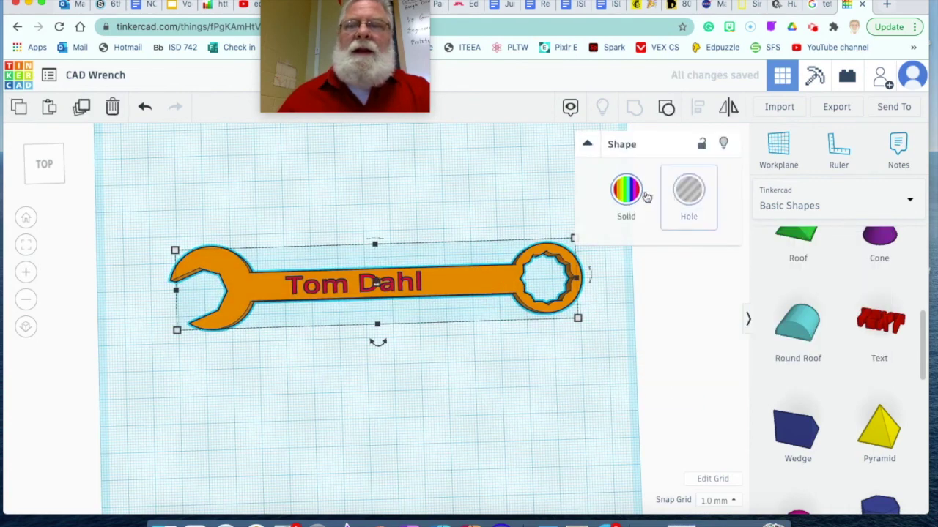
left_click(627, 192)
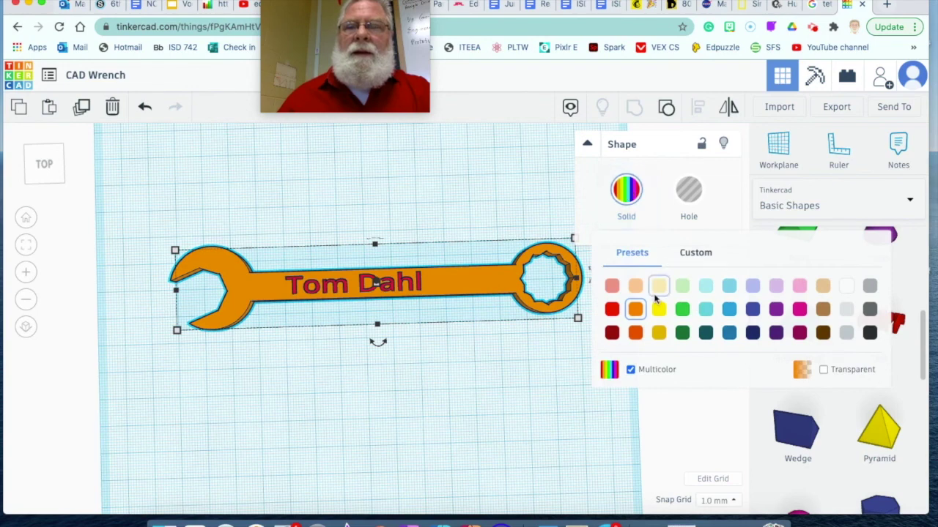
left_click(846, 311)
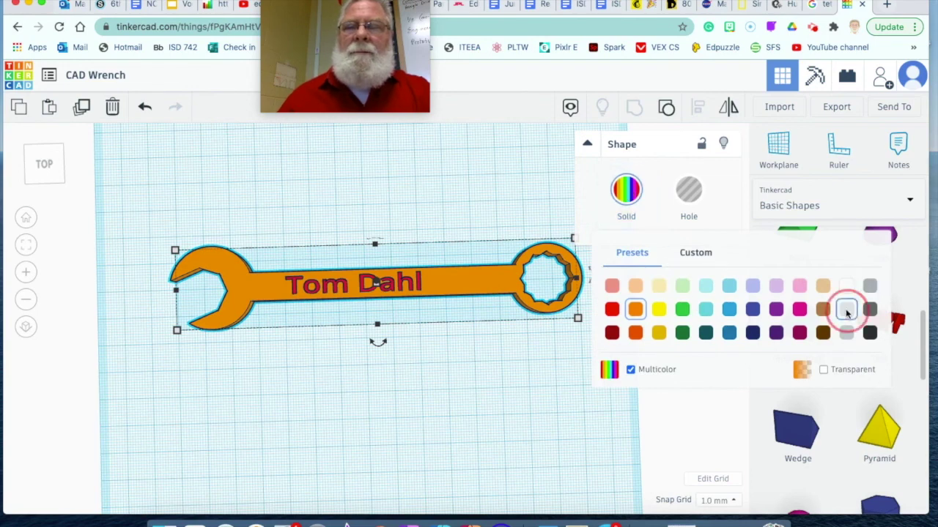
left_click(480, 373)
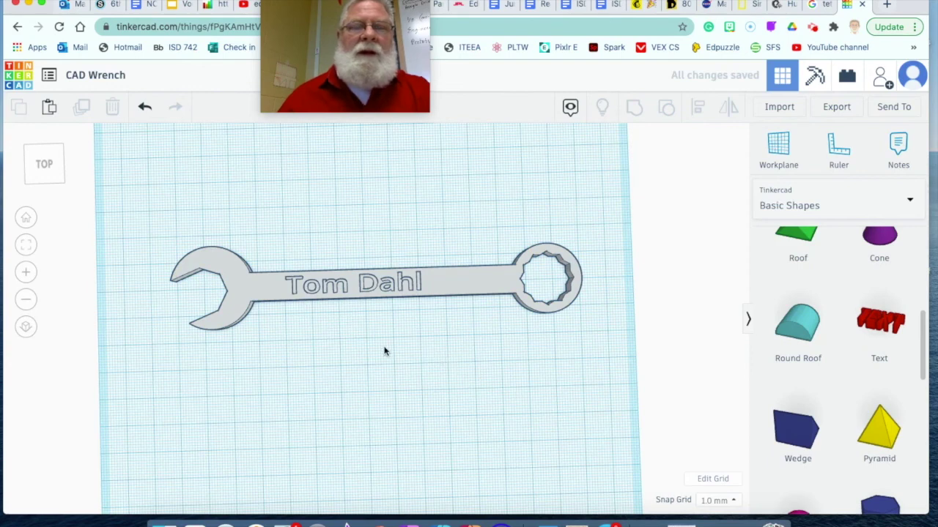
Step: Download a picture of the design via Send To as CAD Wrench.png
left_click(890, 107)
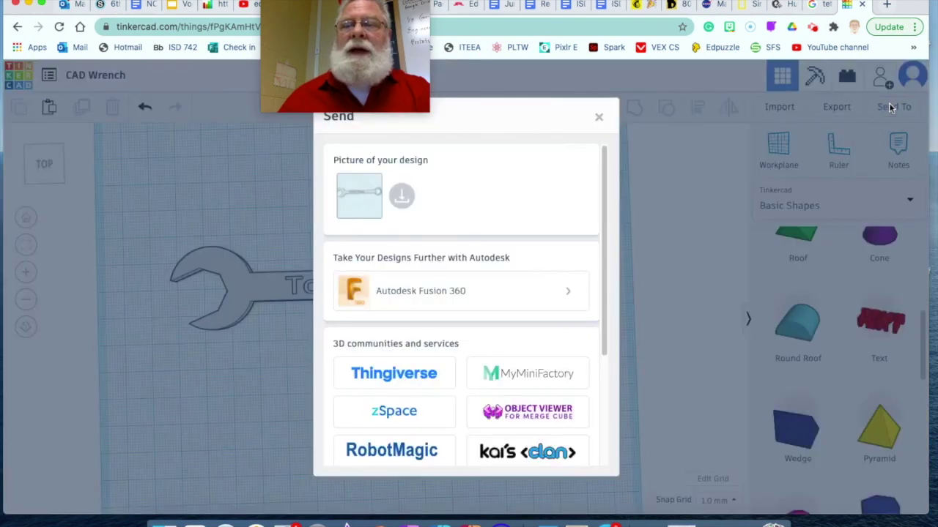
left_click(402, 199)
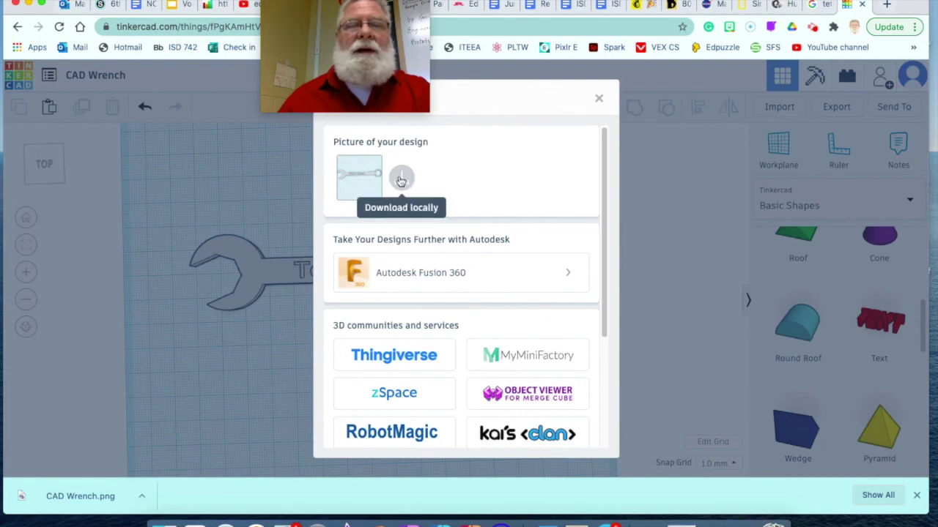
left_click(600, 101)
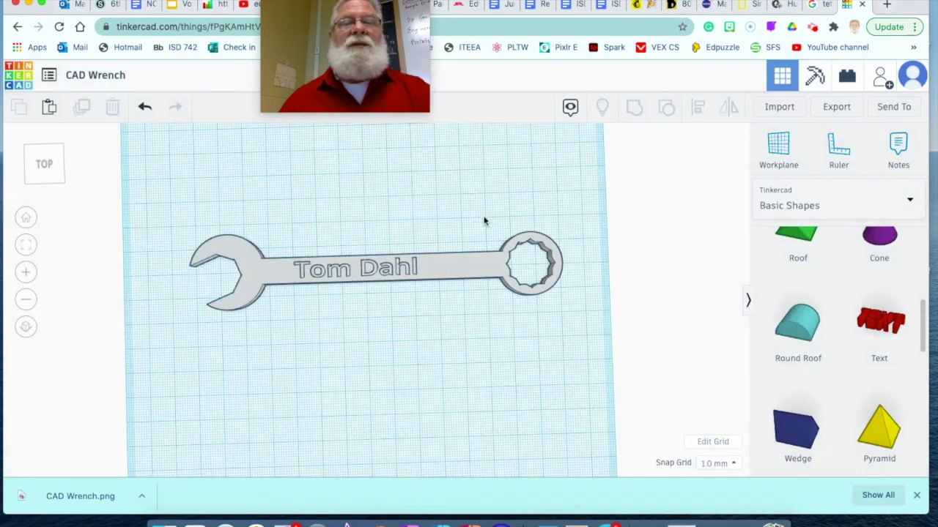